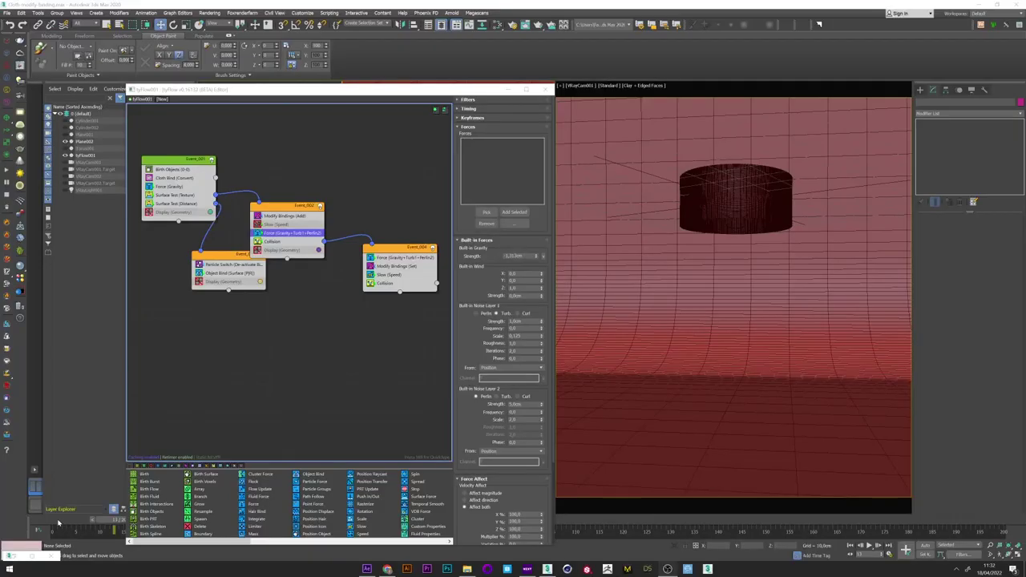
# Scrub the timeline to preview the finished cloth simulation on the cylinder
pyautogui.moveTo(57, 523); pyautogui.dragTo(298, 527)
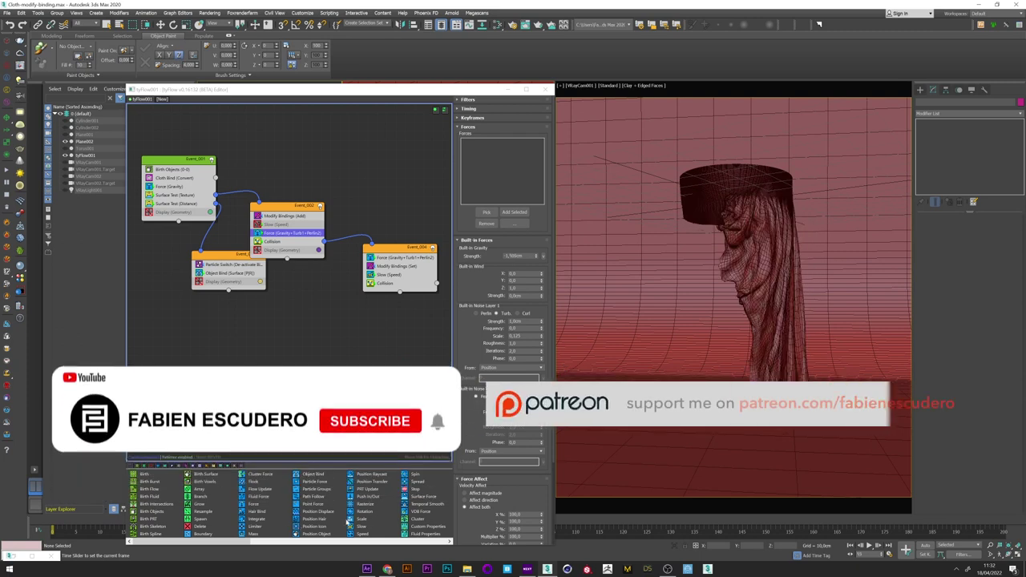
pyautogui.click(667, 290)
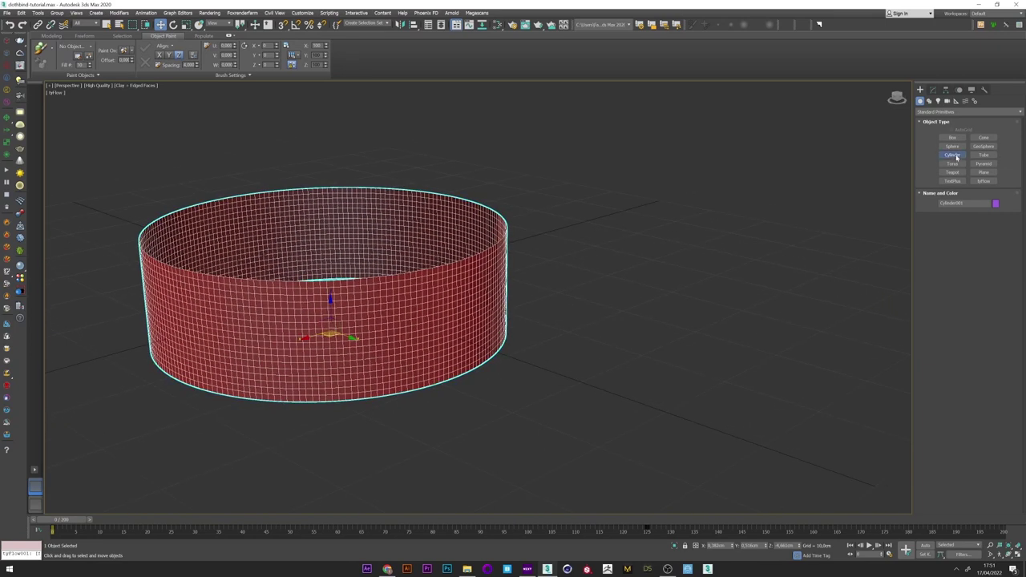
# Create a cylinder beside the existing ring and increase its sides to 182 for a denser mesh
pyautogui.click(956, 157)
pyautogui.moveTo(773, 343); pyautogui.dragTo(773, 291)
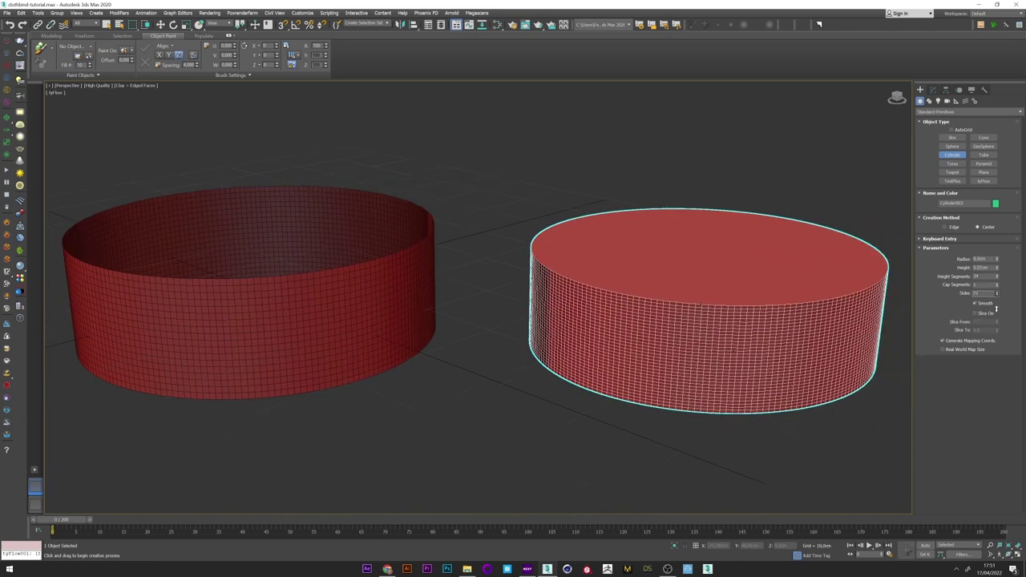
pyautogui.press('w')
pyautogui.click(933, 89)
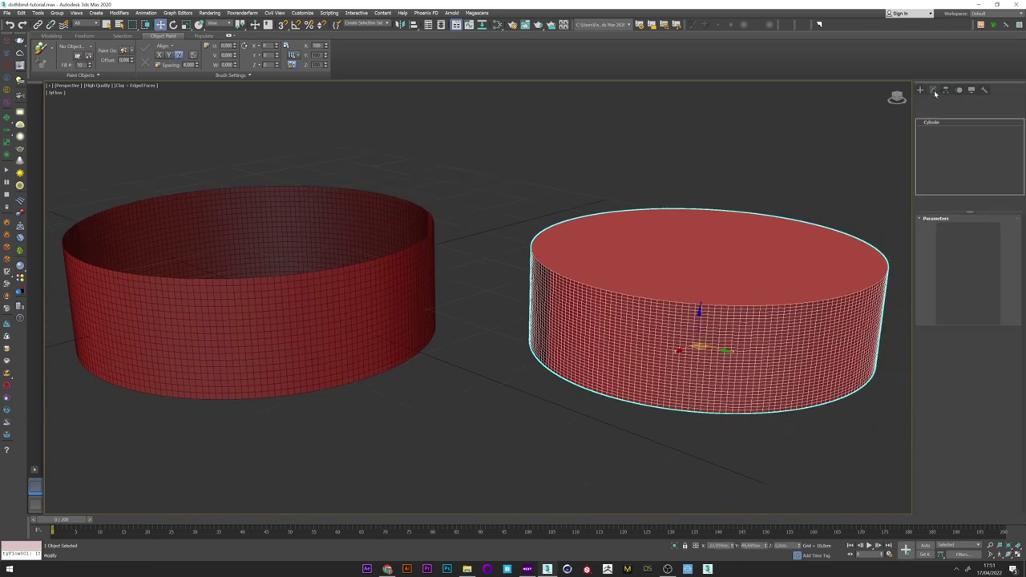
pyautogui.moveTo(998, 266); pyautogui.dragTo(999, 275)
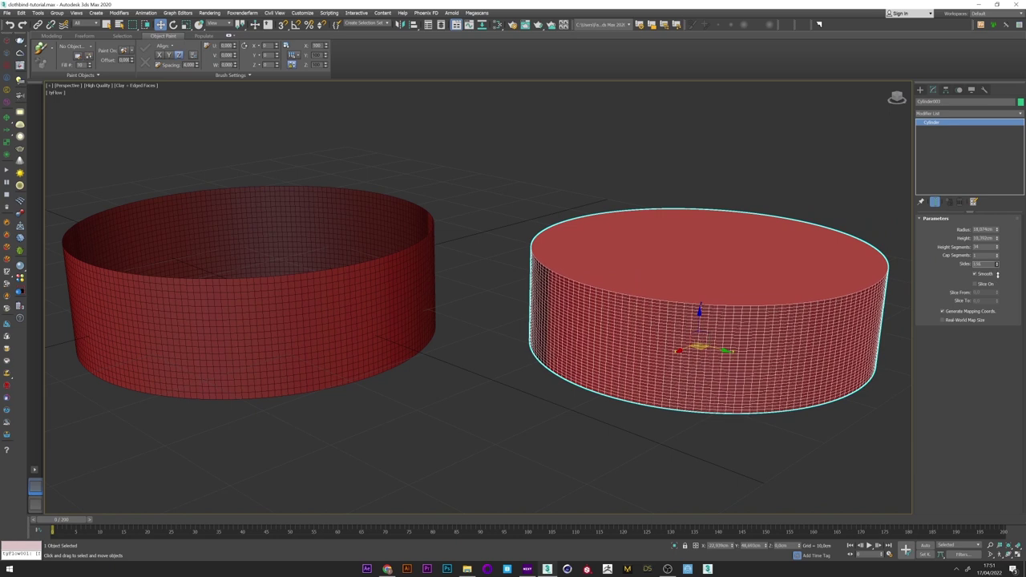
# Convert the new cylinder to Editable Poly and delete its top and bottom cap polygons
pyautogui.rightClick(642, 277)
pyautogui.moveTo(681, 357)
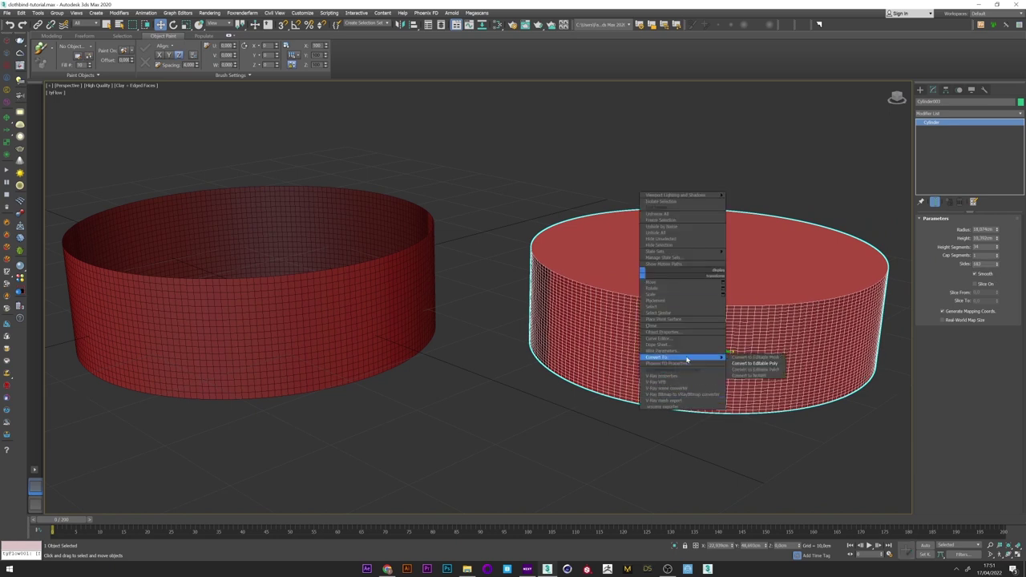
pyautogui.click(758, 366)
pyautogui.click(977, 228)
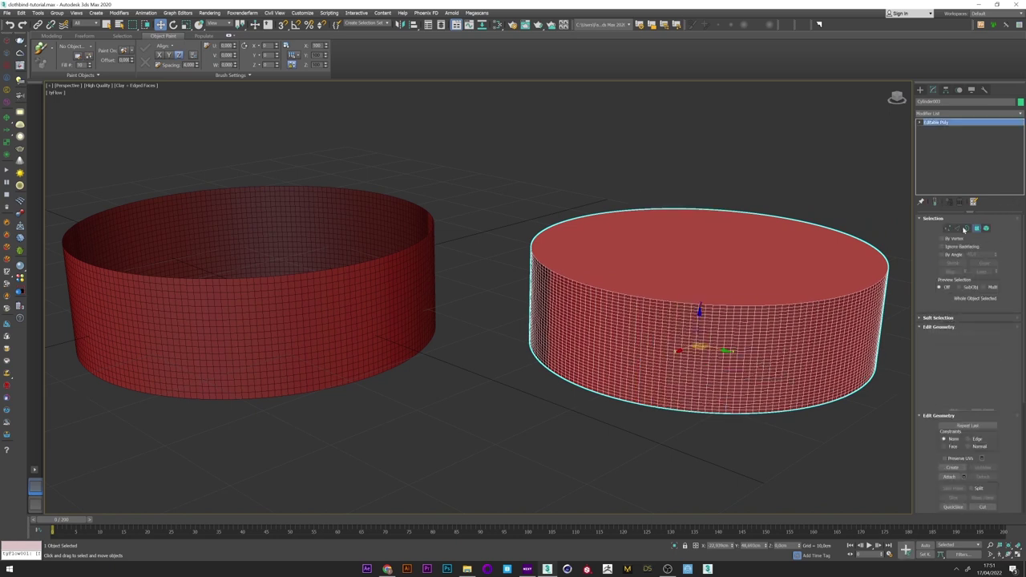
pyautogui.click(748, 253)
pyautogui.press('Delete')
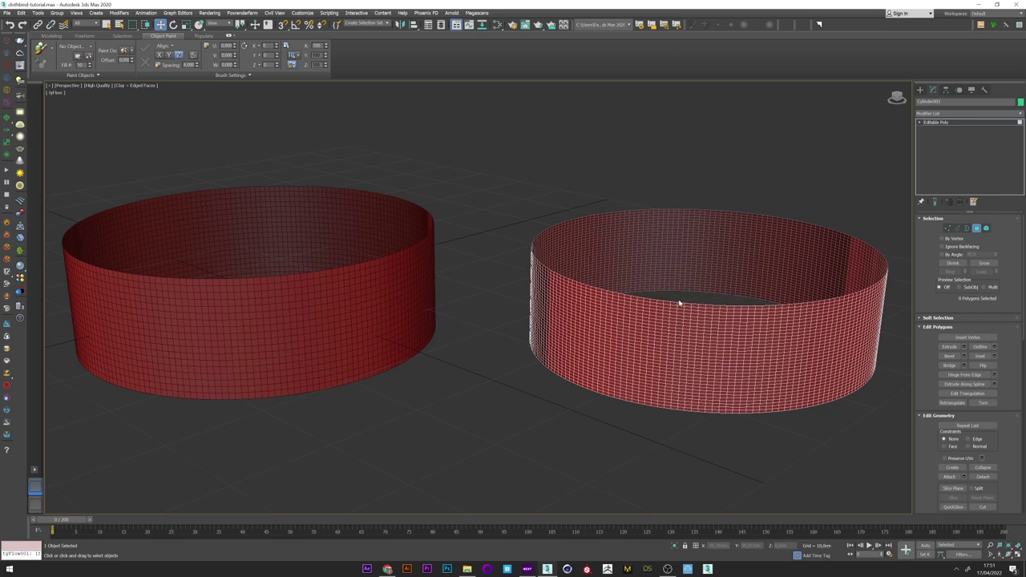
# Delete the newly made open cylinder, keeping only the original ring
pyautogui.moveTo(679, 303)
pyautogui.keyDown('alt'); pyautogui.mouseDown(button='middle')
pyautogui.moveTo(676, 321)
pyautogui.moveTo(687, 309)
pyautogui.mouseUp(button='middle'); pyautogui.keyUp('alt')
pyautogui.click(923, 91)
pyautogui.press('Delete')
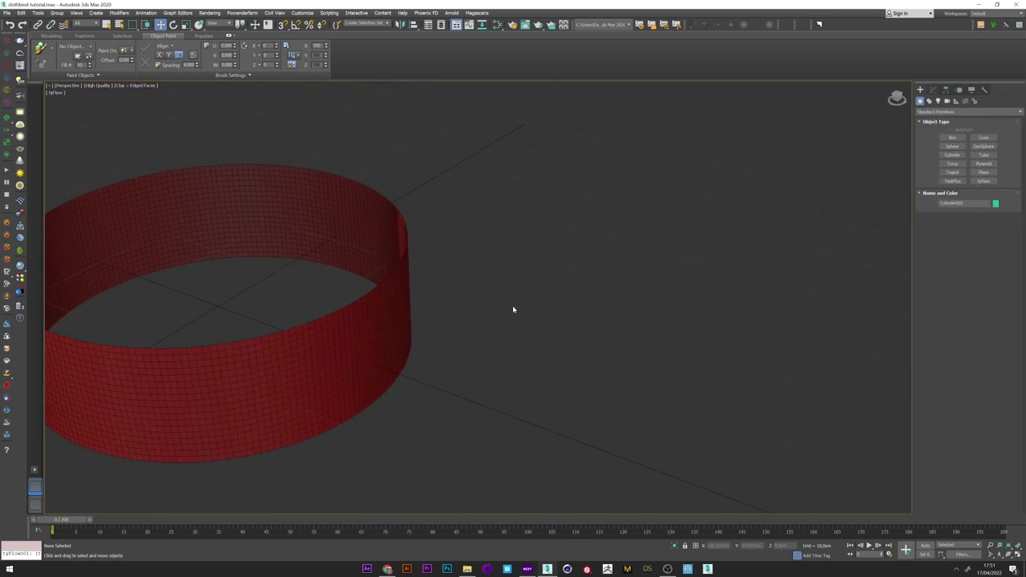
# Select the original open cylinder and switch the viewport to Default Shading with edged faces turned off
pyautogui.moveTo(513, 307); pyautogui.dragTo(486, 283, button='middle')
pyautogui.scroll(2, 440, 273)
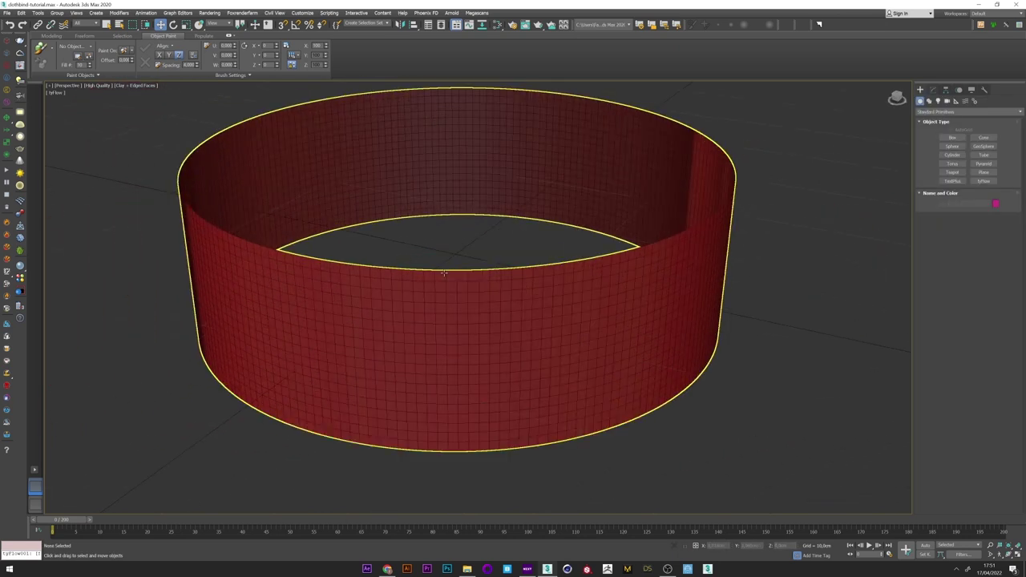
pyautogui.click(437, 275)
pyautogui.scroll(2, 438, 273)
pyautogui.scroll(-5, 438, 271)
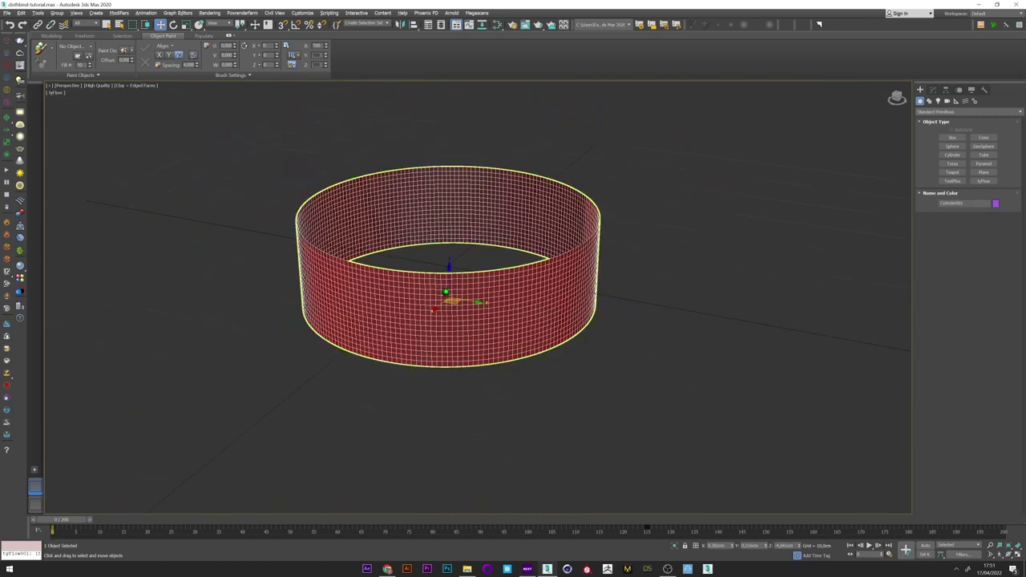
pyautogui.scroll(2, 442, 292)
pyautogui.moveTo(427, 246); pyautogui.dragTo(358, 260, button='middle')
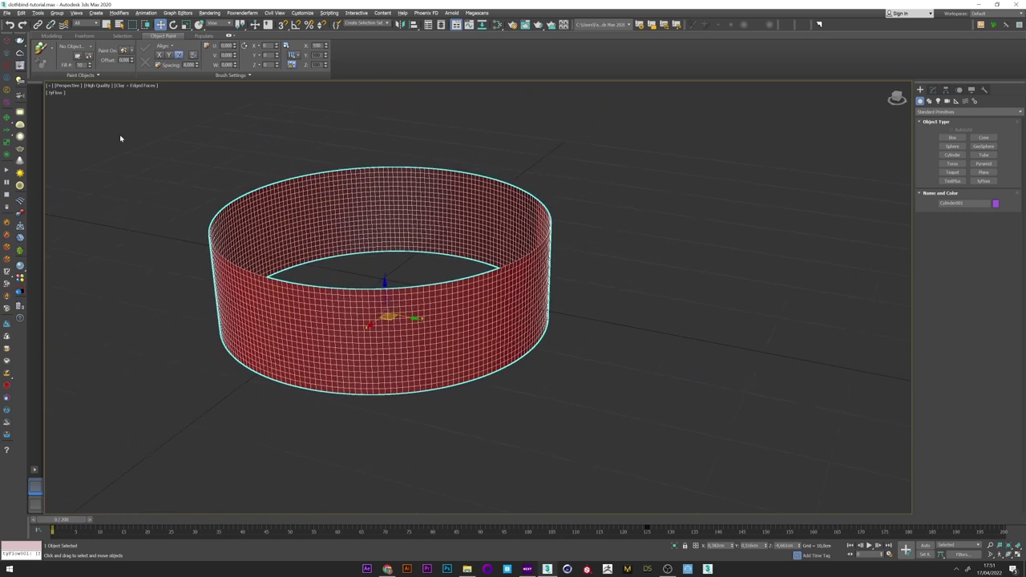
pyautogui.scroll(3, 124, 86)
pyautogui.click(125, 86)
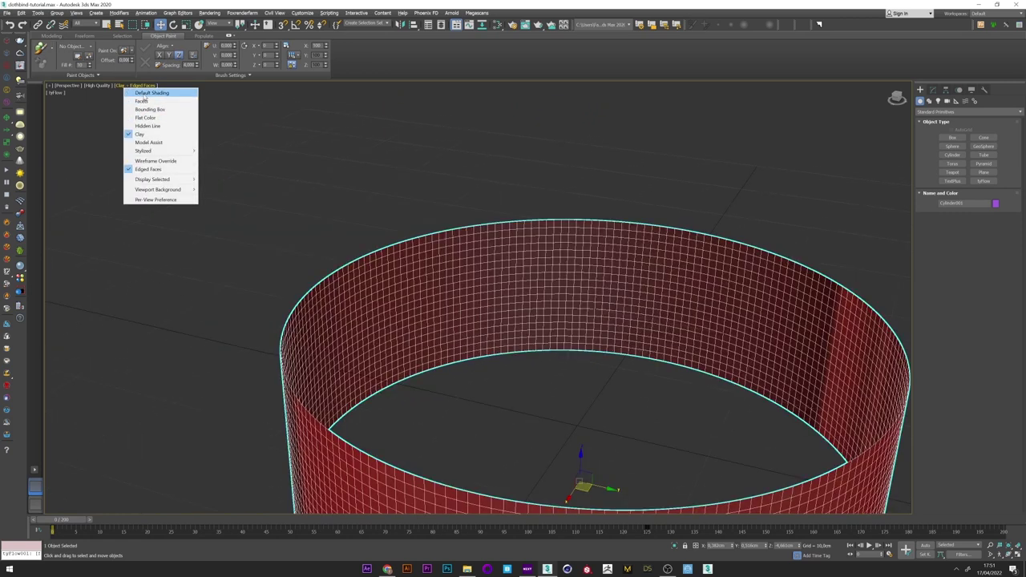
pyautogui.click(152, 91)
pyautogui.scroll(-3, 454, 227)
pyautogui.moveTo(454, 226); pyautogui.dragTo(369, 187, button='middle')
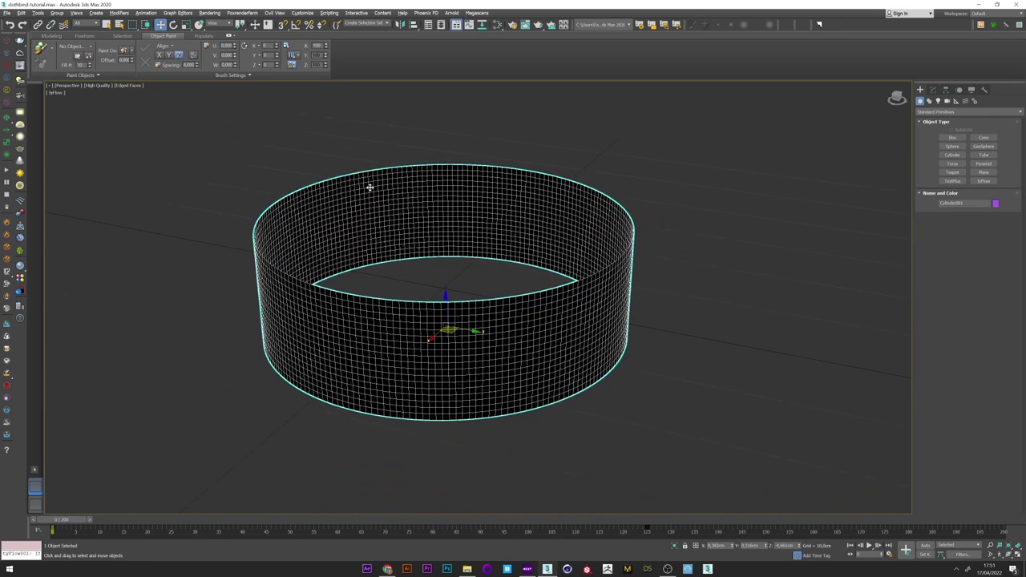
pyautogui.press('F4')
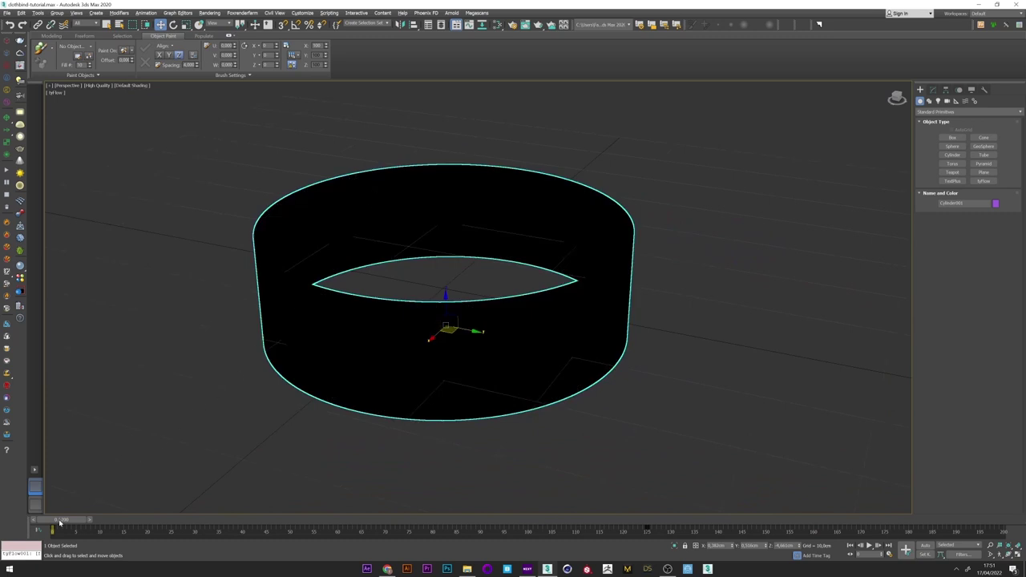
# Scrub the timeline to preview the animated black-and-white gradient on the cylinder from several frames and angles
pyautogui.moveTo(56, 520)
pyautogui.mouseDown()
pyautogui.moveTo(251, 513)
pyautogui.moveTo(325, 493)
pyautogui.mouseUp()
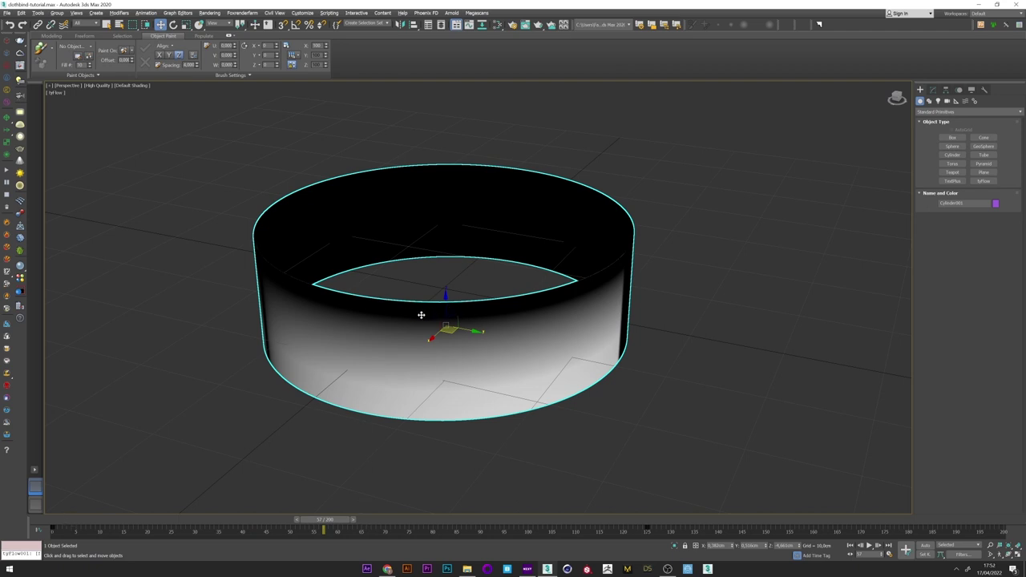
pyautogui.moveTo(64, 522); pyautogui.dragTo(242, 516)
pyautogui.moveTo(431, 357); pyautogui.dragTo(286, 296, button='middle')
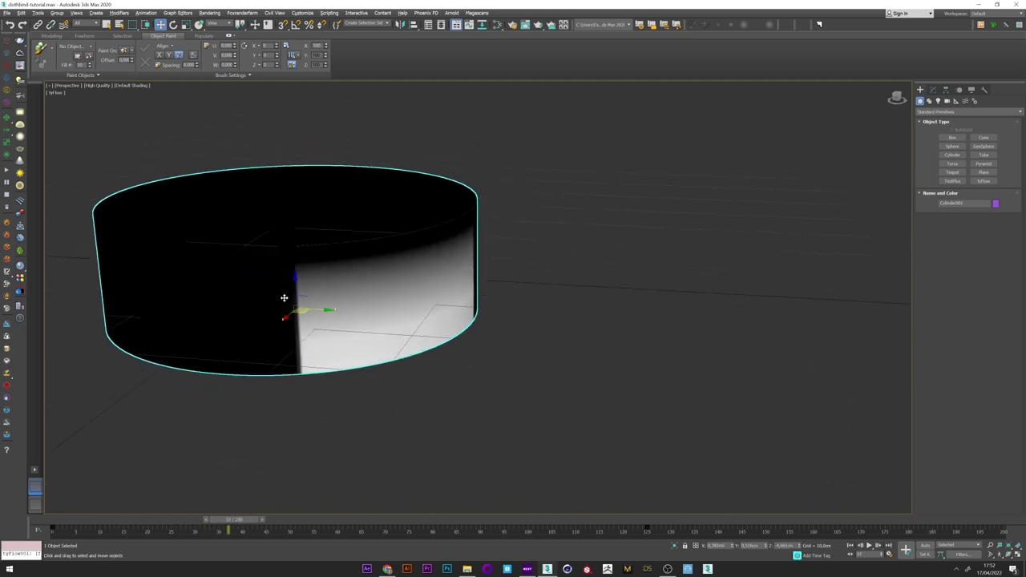
# Open the Slate Material Editor and enlarge it to show the gradient, composite and standard material nodes
pyautogui.click(497, 24)
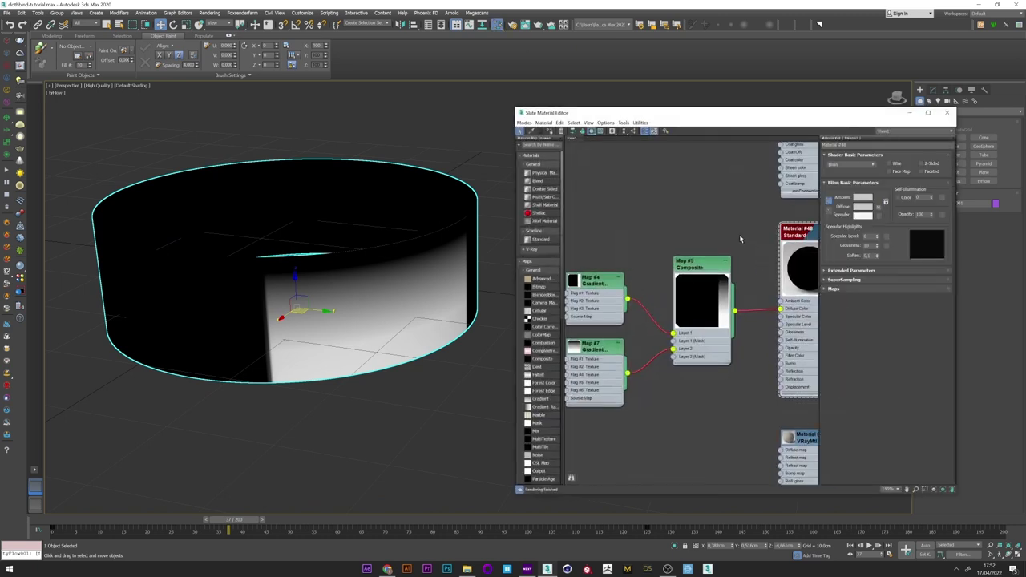
pyautogui.moveTo(513, 105); pyautogui.dragTo(441, 74)
pyautogui.moveTo(389, 190); pyautogui.dragTo(345, 184, button='middle')
pyautogui.scroll(1, 598, 282)
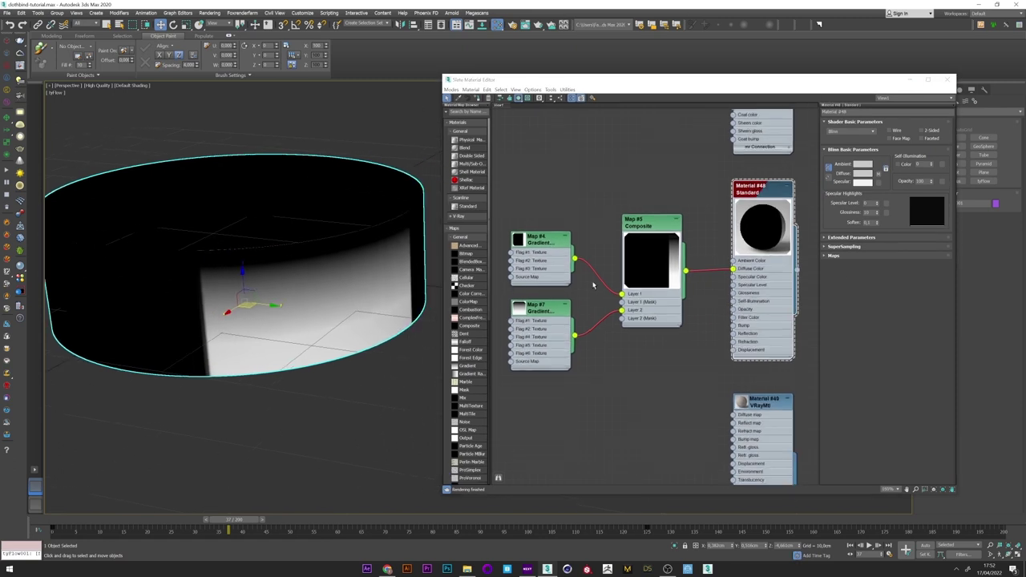
# Disconnect both Gradient Ramp maps, Map #4 and Map #7, from the Map #5 Composite layers
pyautogui.click(595, 283)
pyautogui.press('Delete')
pyautogui.click(603, 322)
pyautogui.press('Delete')
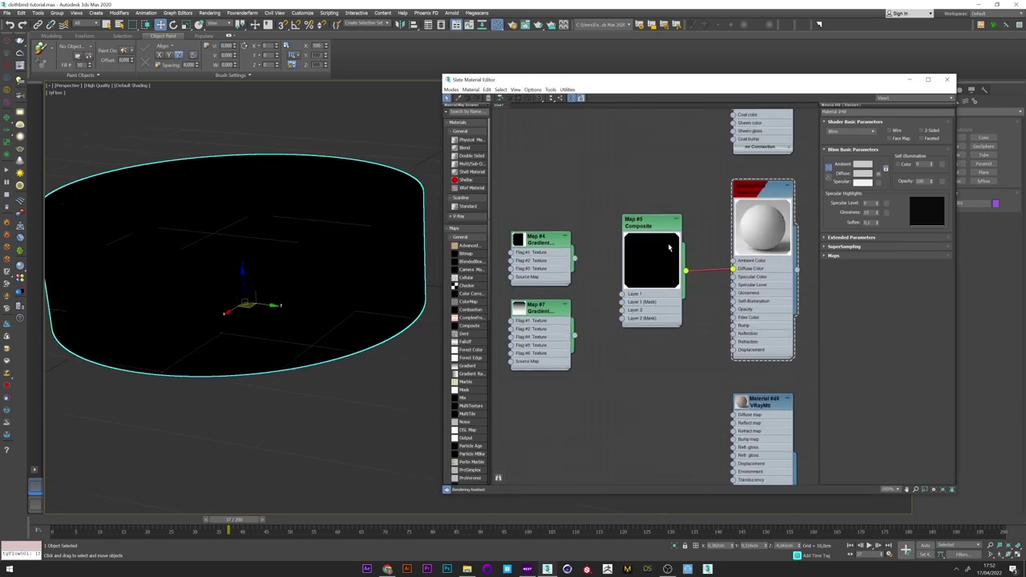
# Review the settings of the Composite and Map #4, and connect Map #4 to the Composite's Layer 1
pyautogui.click(655, 218)
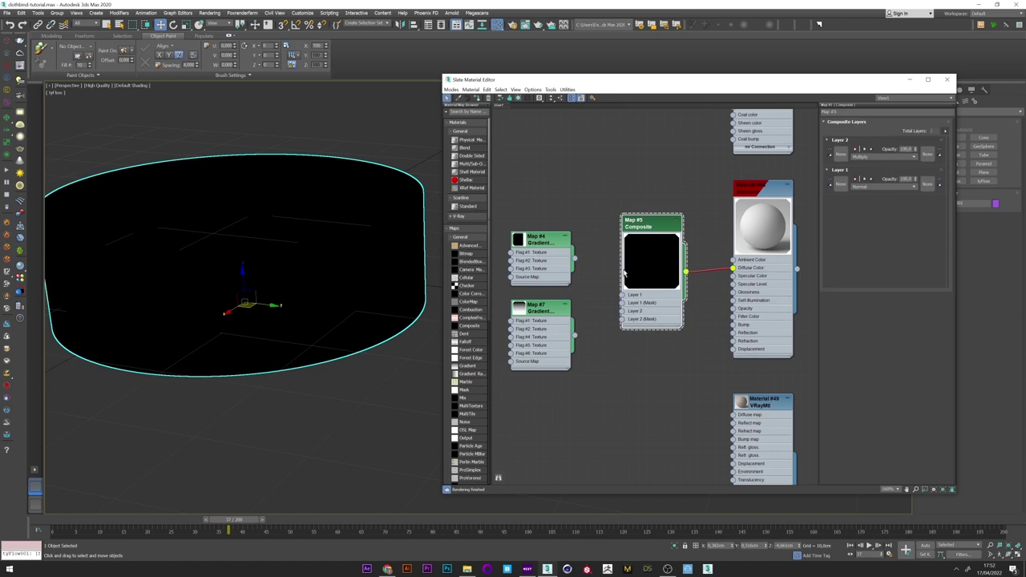
pyautogui.click(561, 254)
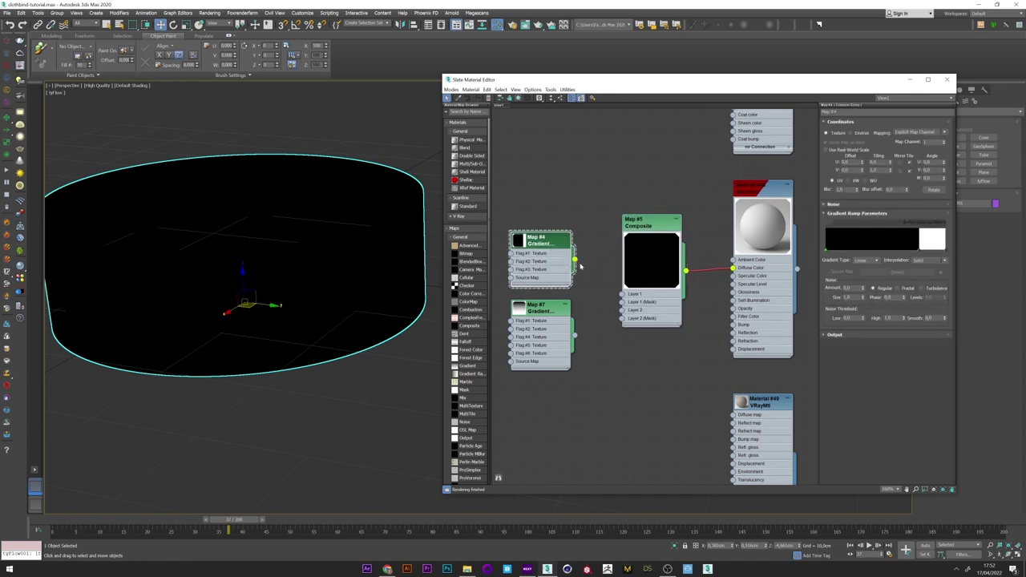
pyautogui.moveTo(620, 295); pyautogui.dragTo(622, 294)
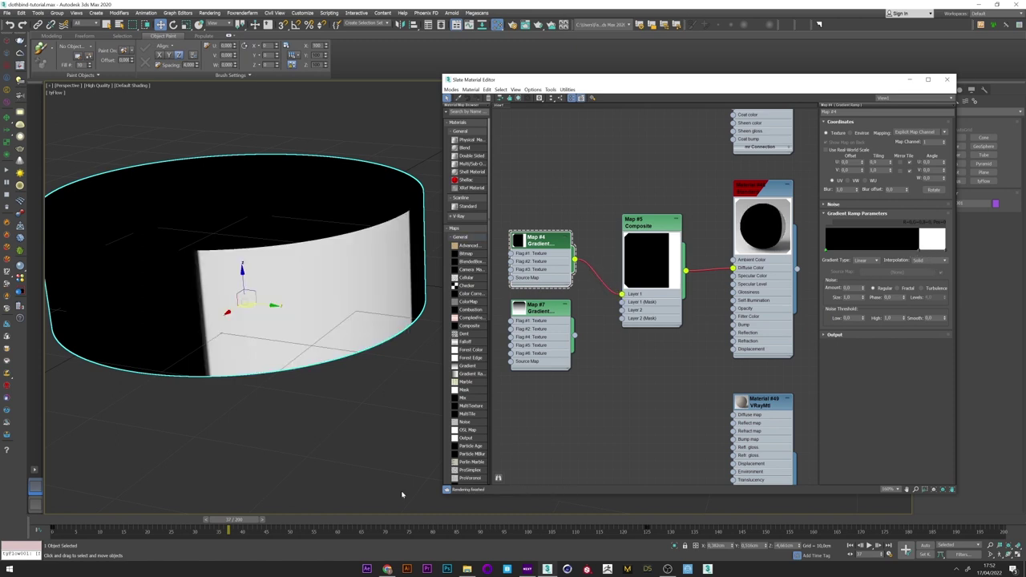
# Try a U tiling of 1 on the Map #4 gradient ramp and scrub from frame 0 to check the moving white band
pyautogui.moveTo(38, 531)
pyautogui.mouseDown()
pyautogui.moveTo(40, 521)
pyautogui.moveTo(232, 520)
pyautogui.moveTo(293, 506)
pyautogui.moveTo(380, 513)
pyautogui.moveTo(51, 520)
pyautogui.mouseUp()
pyautogui.press('w')
pyautogui.moveTo(366, 278); pyautogui.dragTo(345, 288, button='middle')
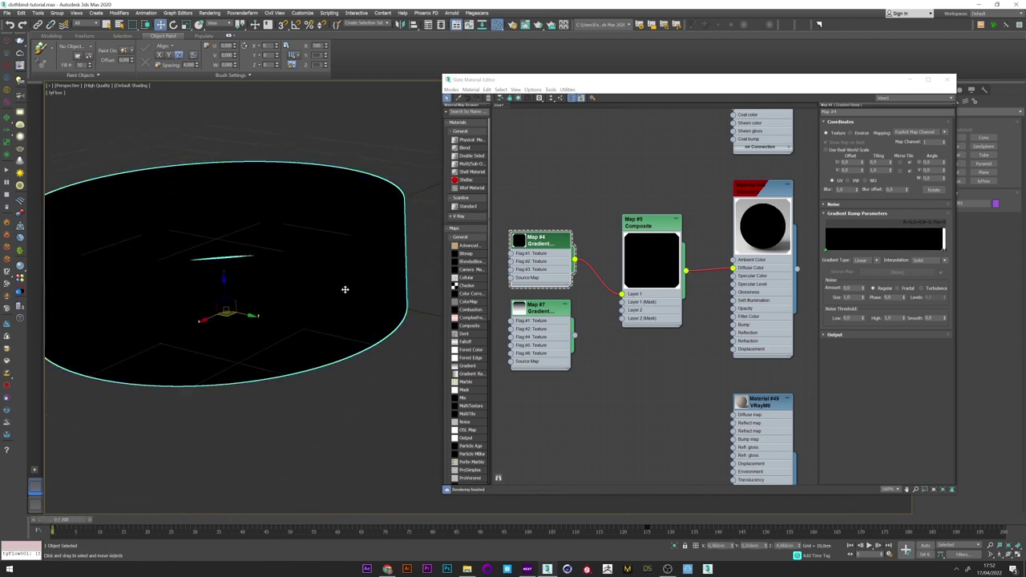
pyautogui.doubleClick(875, 162)
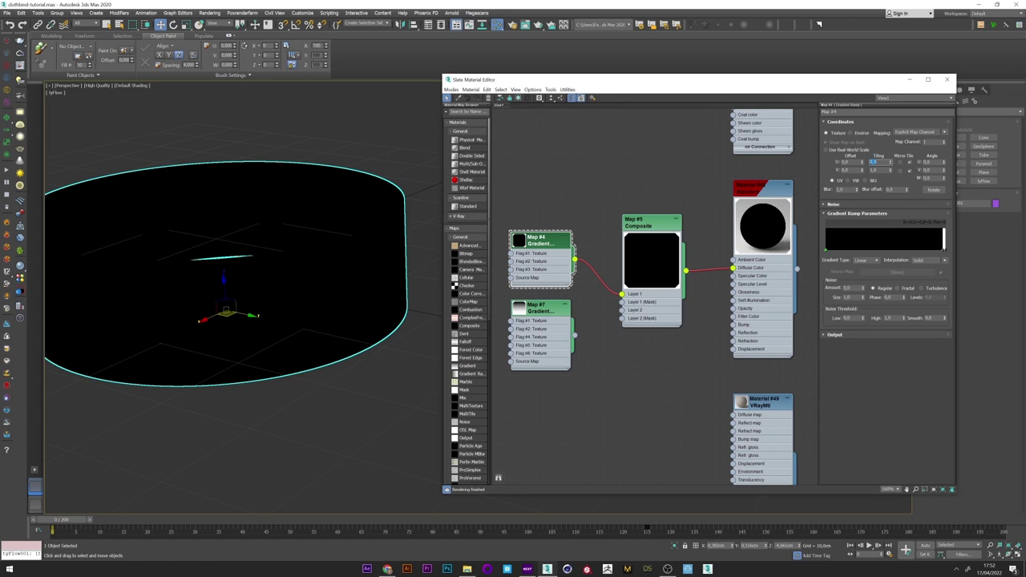
pyautogui.write('1')
pyautogui.press('Return')
pyautogui.moveTo(56, 519); pyautogui.dragTo(212, 519)
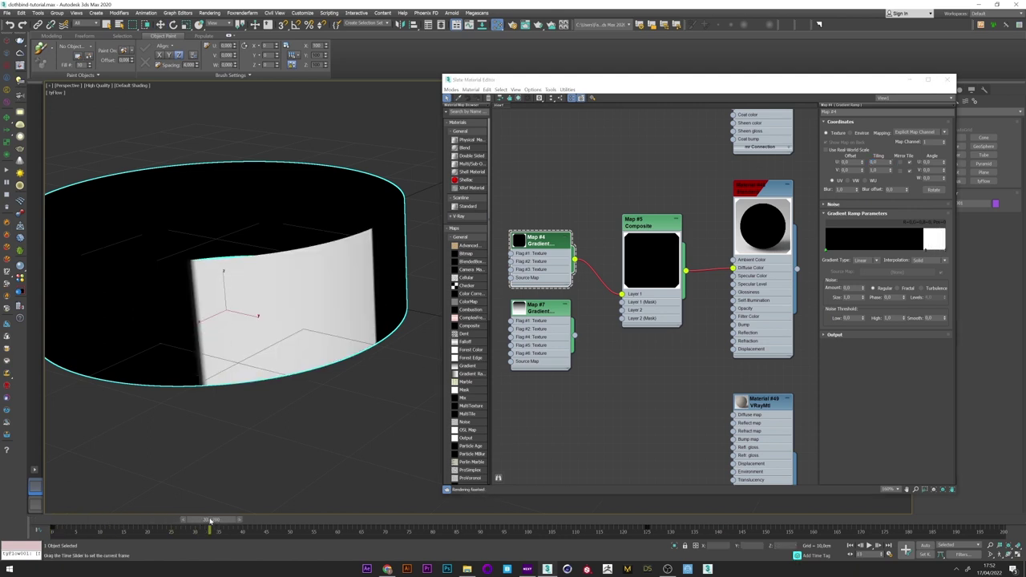
# Disconnect Map #4 from the Composite and connect the Map #7 gradient ramp to Layer 2, showing its parameters
pyautogui.click(603, 282)
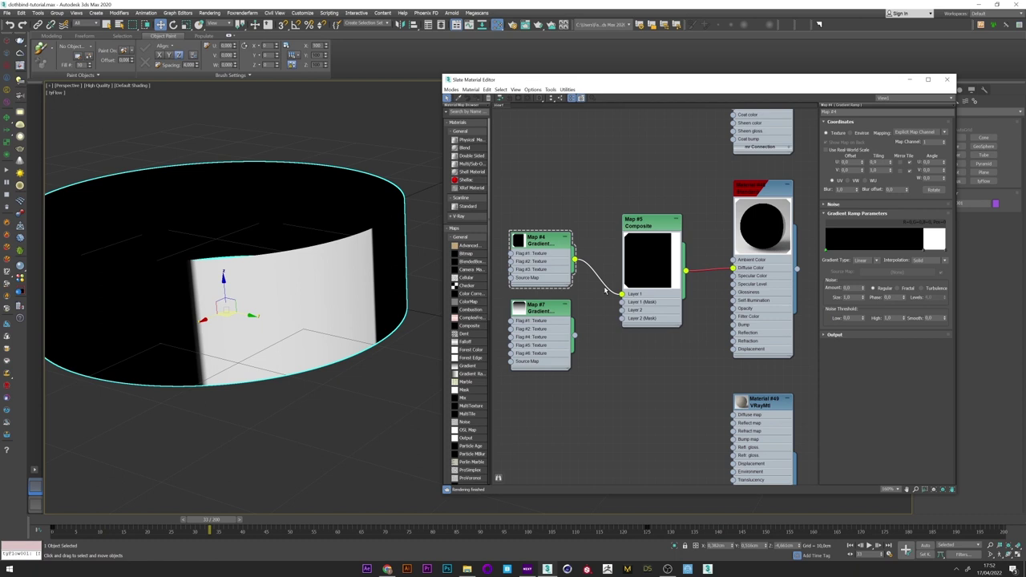
pyautogui.press('Delete')
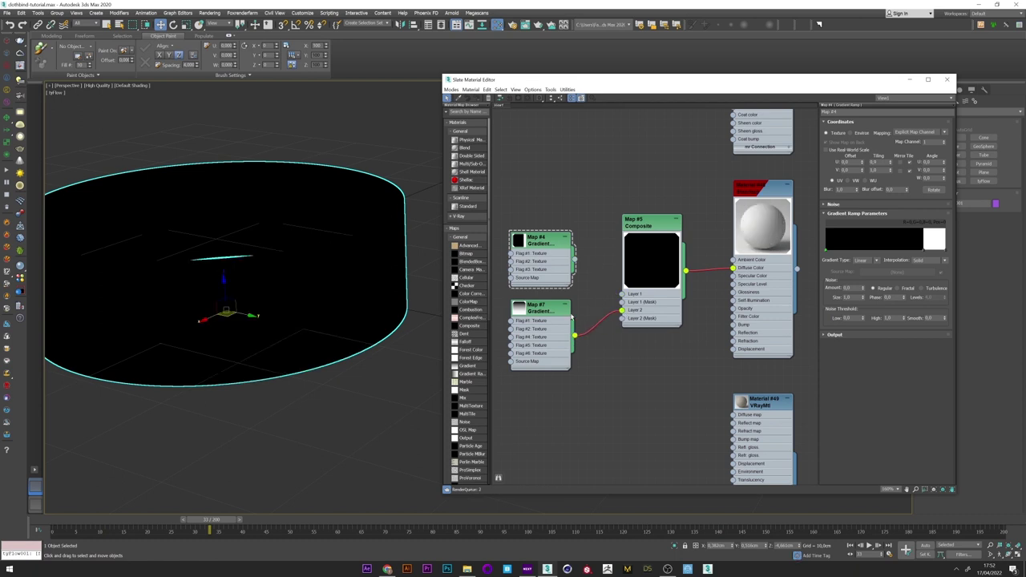
pyautogui.click(569, 318)
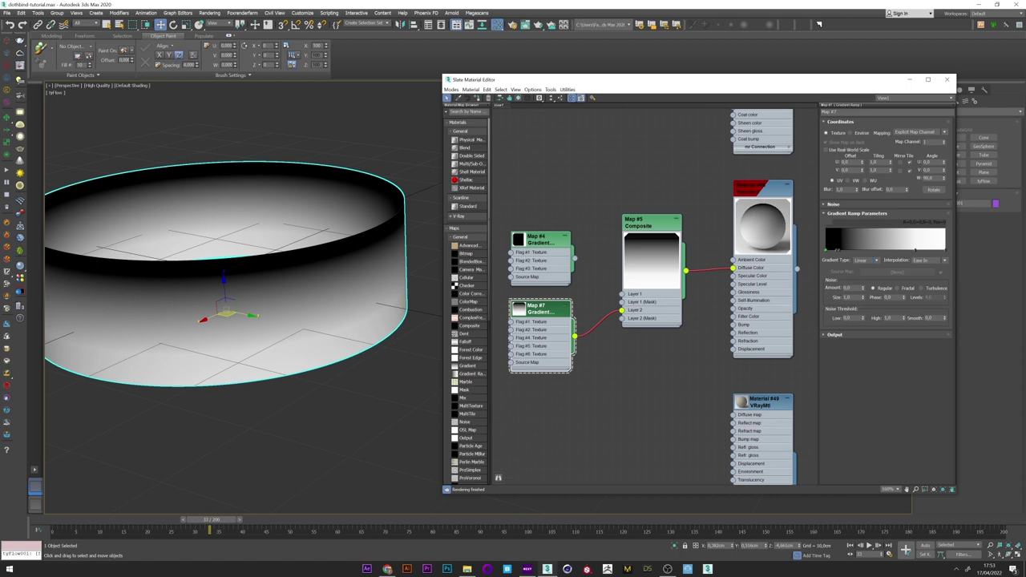
# Try a W angle of 0 on the Map #7 gradient ramp and set it back to 90
pyautogui.press('Return')
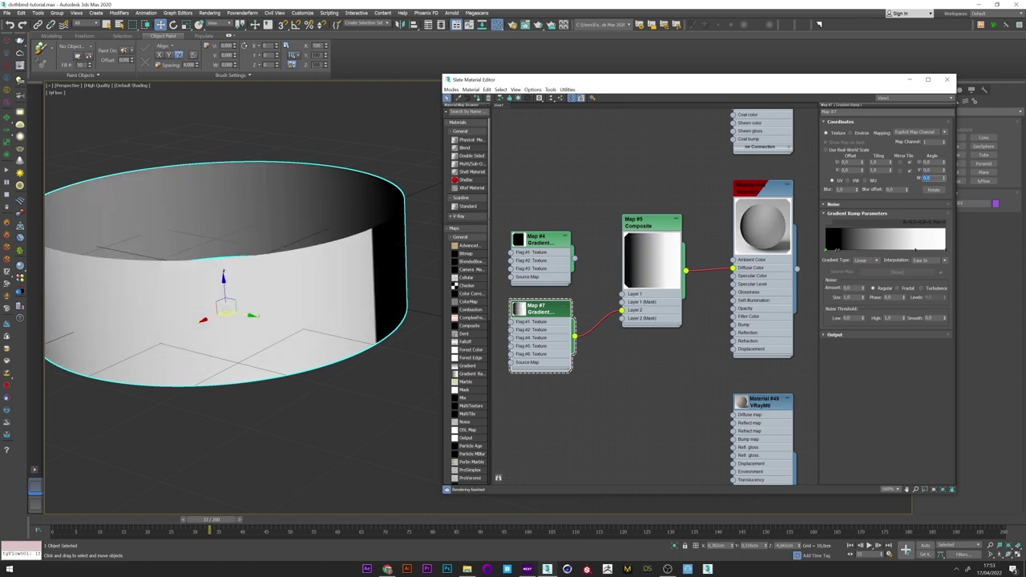
pyautogui.write('90')
pyautogui.press('Return')
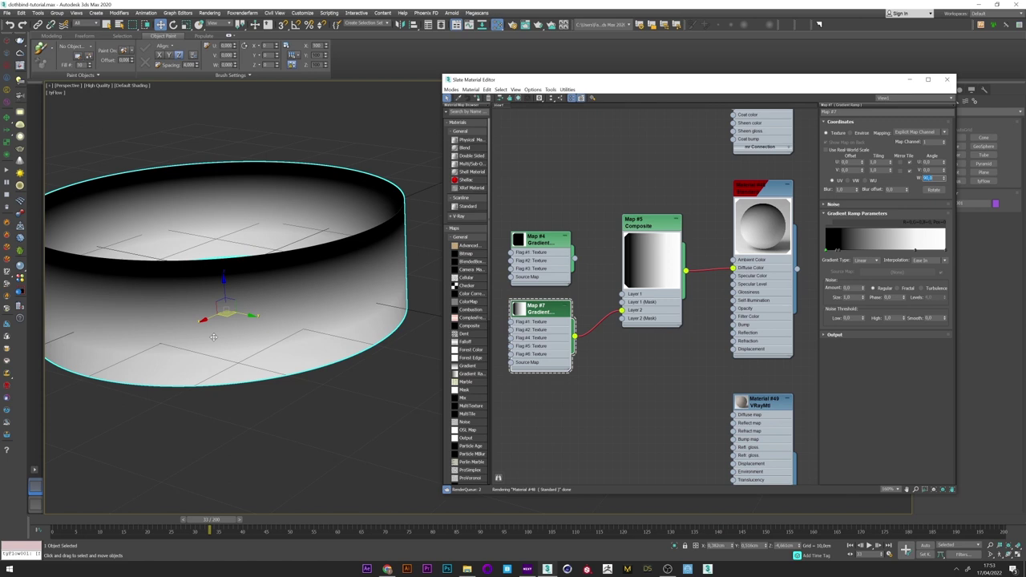
# Reconnect Map #4 to the Composite's Layer 1, show the layer settings and scrub the timeline to check the combined mask
pyautogui.moveTo(575, 258); pyautogui.dragTo(605, 299)
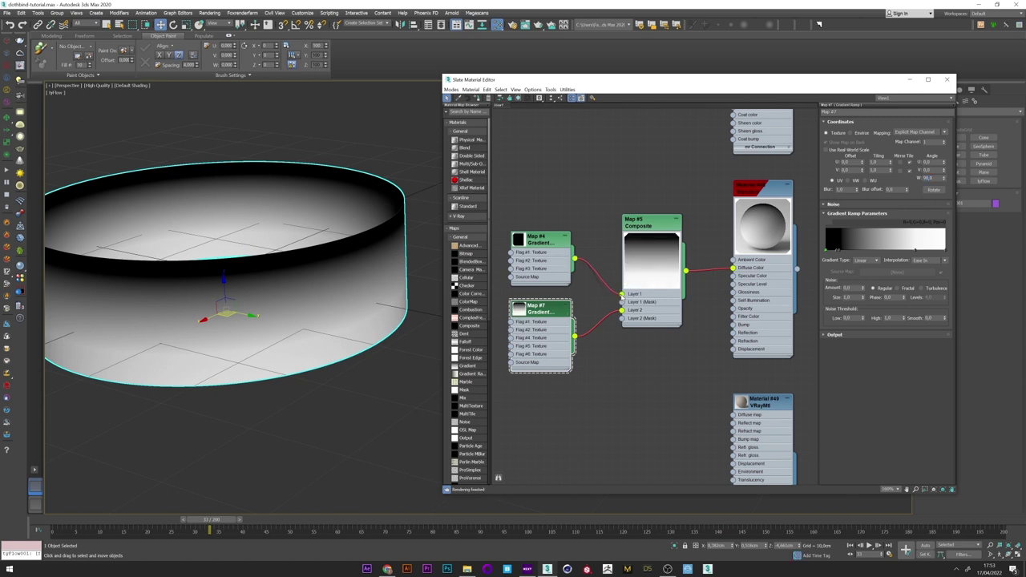
pyautogui.click(649, 227)
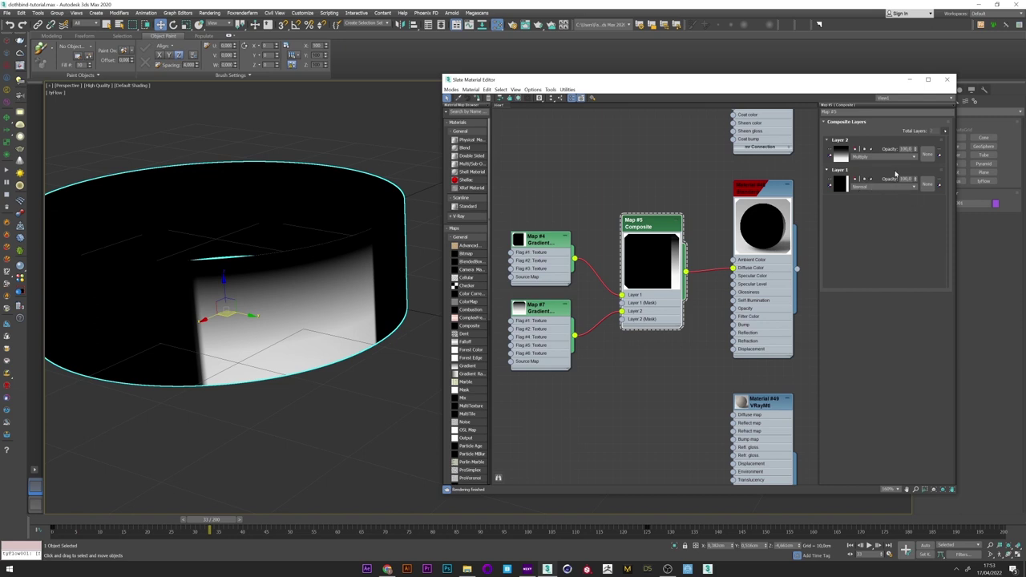
pyautogui.moveTo(298, 302); pyautogui.dragTo(438, 283, button='middle')
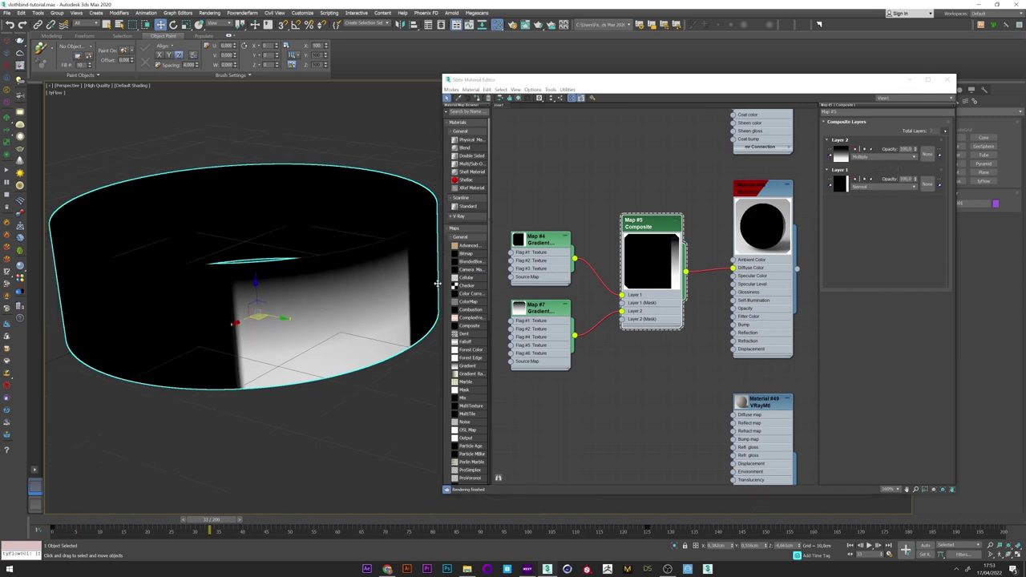
pyautogui.moveTo(89, 525); pyautogui.dragTo(388, 520)
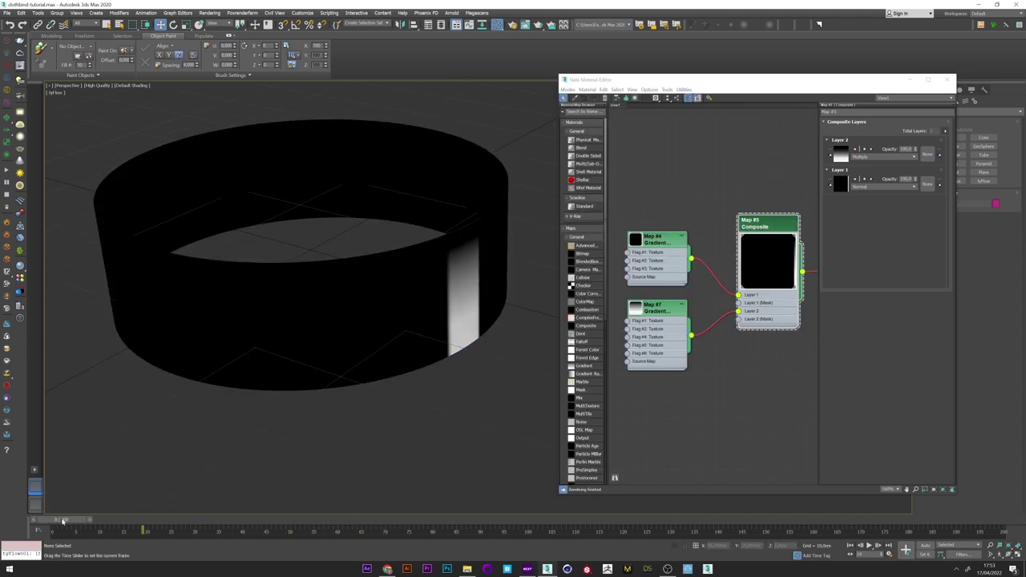
# Scrub the timeline forward to check how the combined gradient mask travels around the cylinder
pyautogui.moveTo(136, 520)
pyautogui.mouseDown()
pyautogui.moveTo(601, 519)
pyautogui.moveTo(617, 507)
pyautogui.mouseUp()
pyautogui.press('w')
pyautogui.keyDown('alt'); pyautogui.moveTo(449, 324); pyautogui.dragTo(395, 298, button='middle'); pyautogui.keyUp('alt')
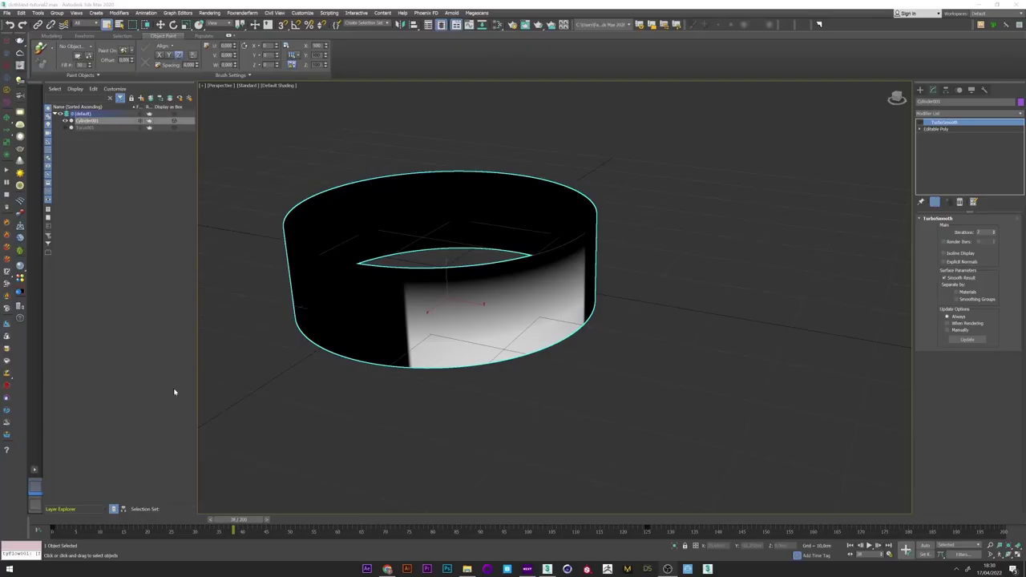
# Switch the Perspective viewport shading to Clay with edged faces to expose the cylinder's mesh
pyautogui.click(278, 86)
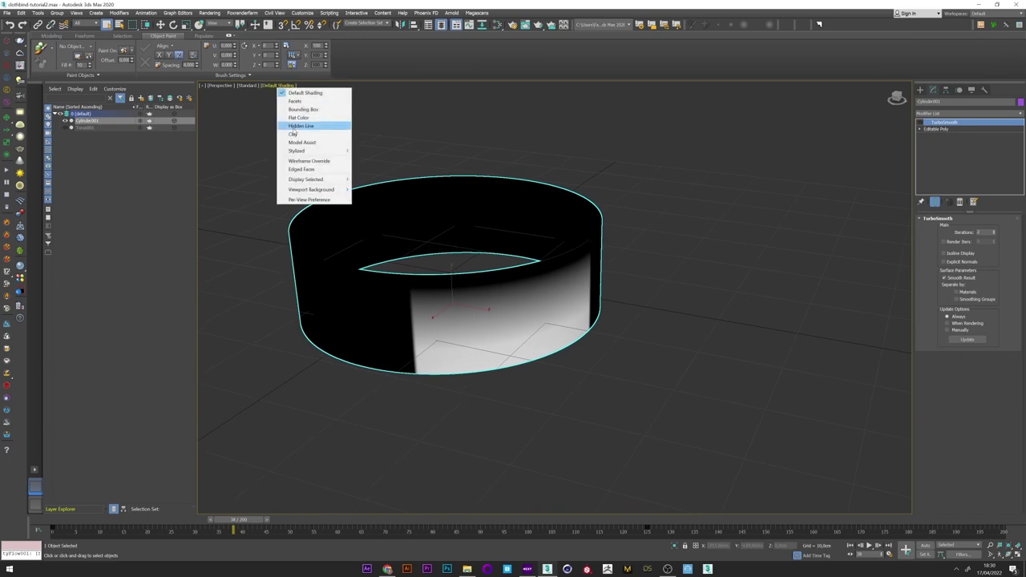
pyautogui.click(305, 123)
pyautogui.moveTo(422, 291)
pyautogui.keyDown('alt'); pyautogui.mouseDown(button='middle')
pyautogui.moveTo(360, 243)
pyautogui.moveTo(388, 268)
pyautogui.mouseUp(button='middle'); pyautogui.keyUp('alt')
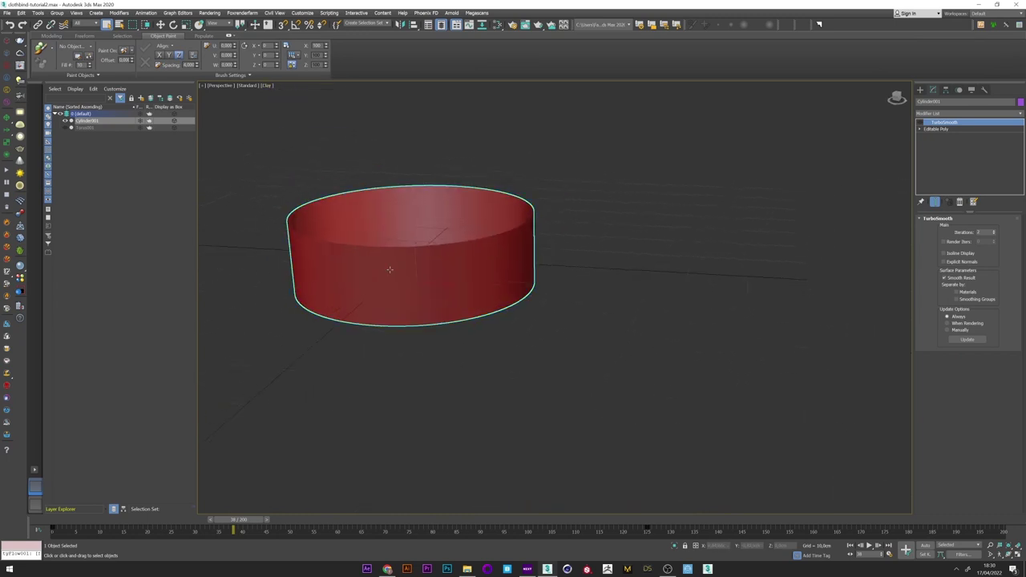
pyautogui.press('F4')
pyautogui.scroll(2, 442, 262)
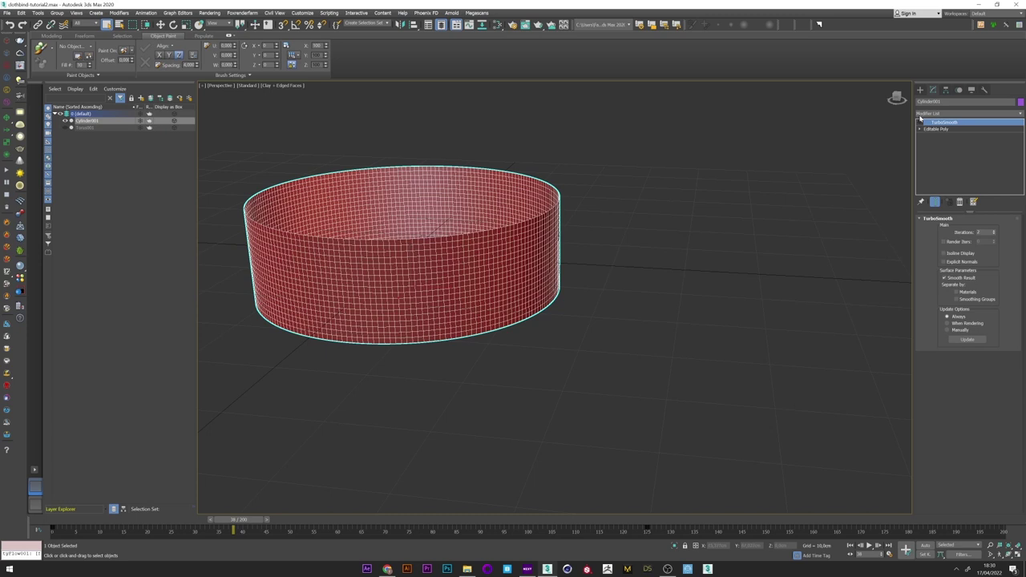
# Create a tyFlow object beside the cylinder and open its editor, positioned and sized clear of the model
pyautogui.click(921, 89)
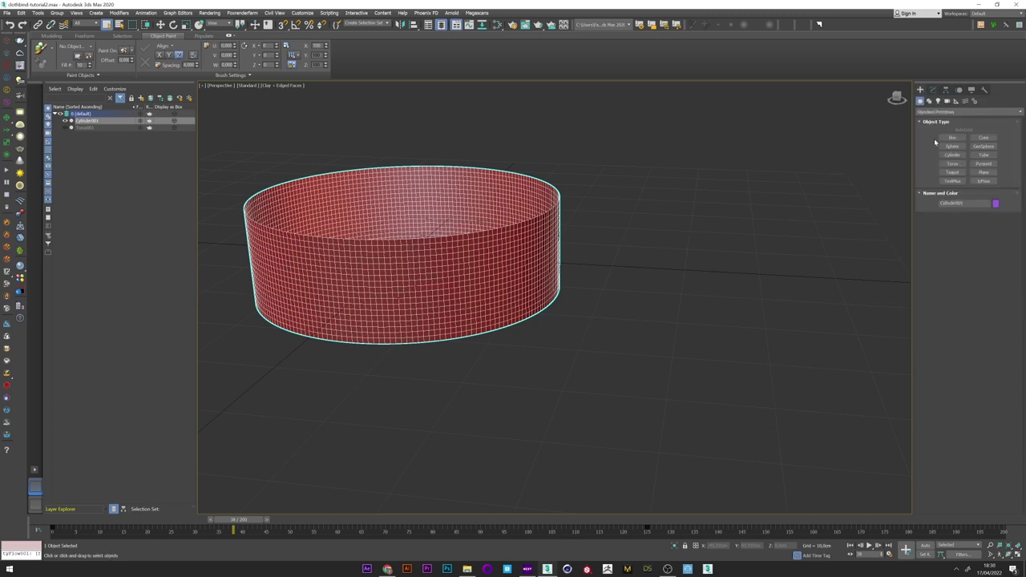
pyautogui.click(982, 181)
pyautogui.click(740, 374)
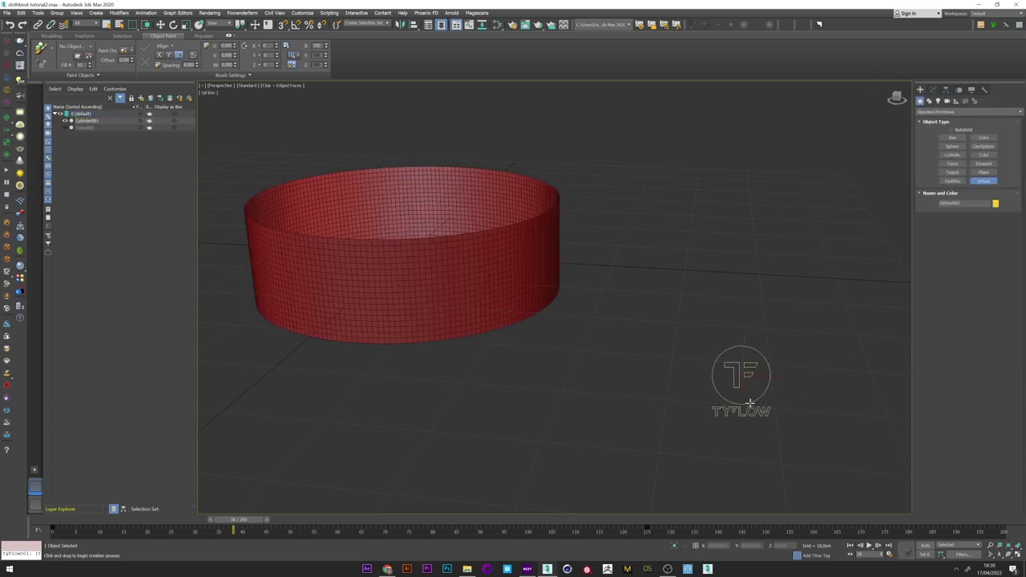
pyautogui.click(963, 239)
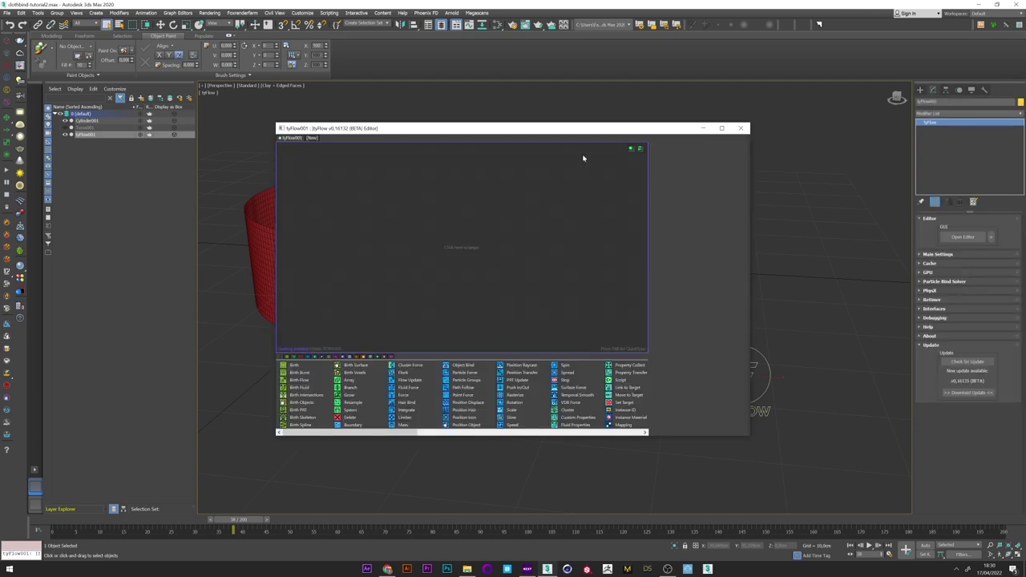
pyautogui.moveTo(529, 130); pyautogui.dragTo(655, 127)
pyautogui.moveTo(402, 117); pyautogui.dragTo(541, 98)
# Hide Cylinder001 and add a Birth Objects event to the flow that uses Cylinder001 as its source
pyautogui.click(70, 121)
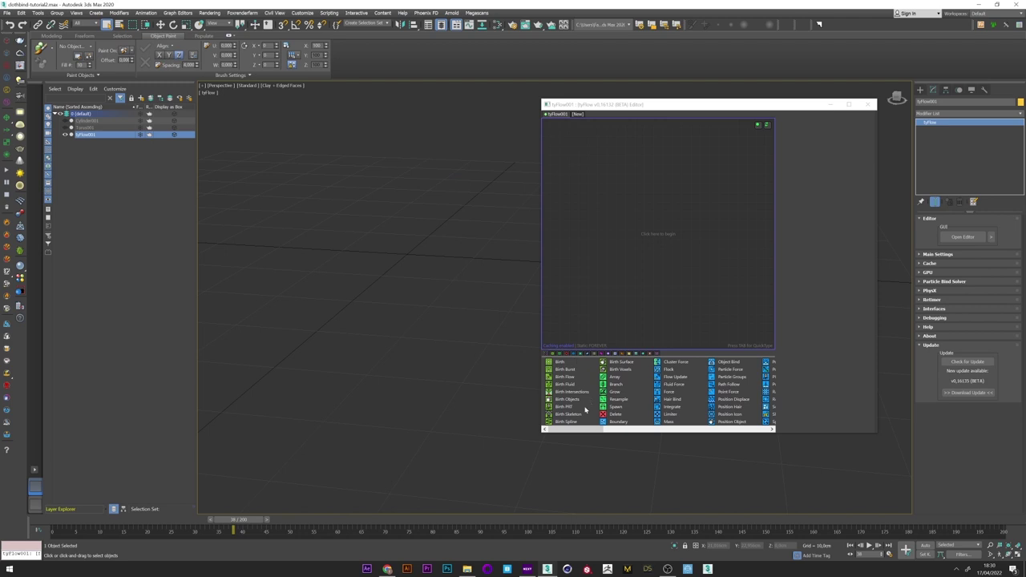
pyautogui.moveTo(568, 398); pyautogui.dragTo(613, 191)
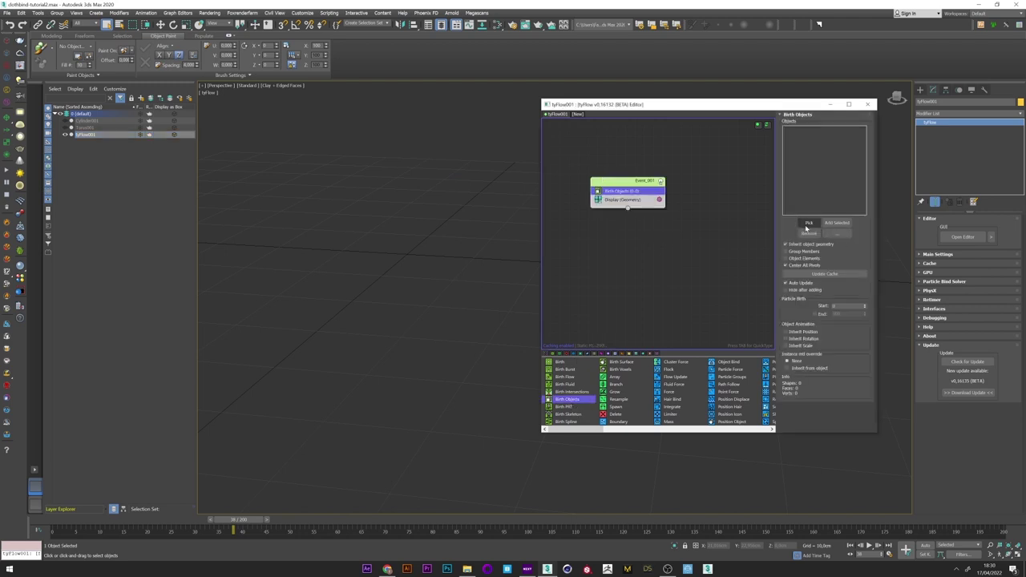
pyautogui.click(96, 121)
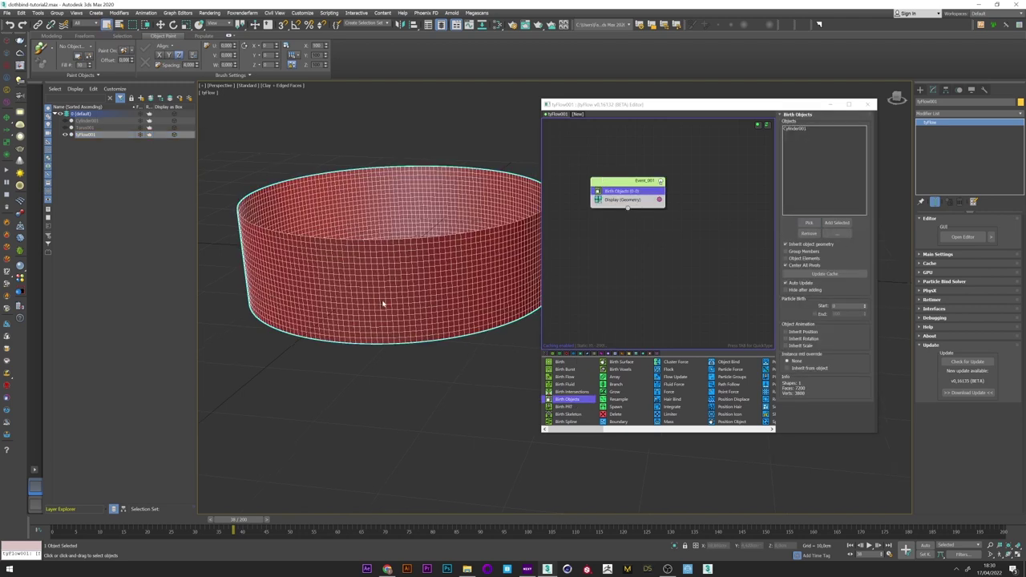
pyautogui.moveTo(639, 105); pyautogui.dragTo(691, 104)
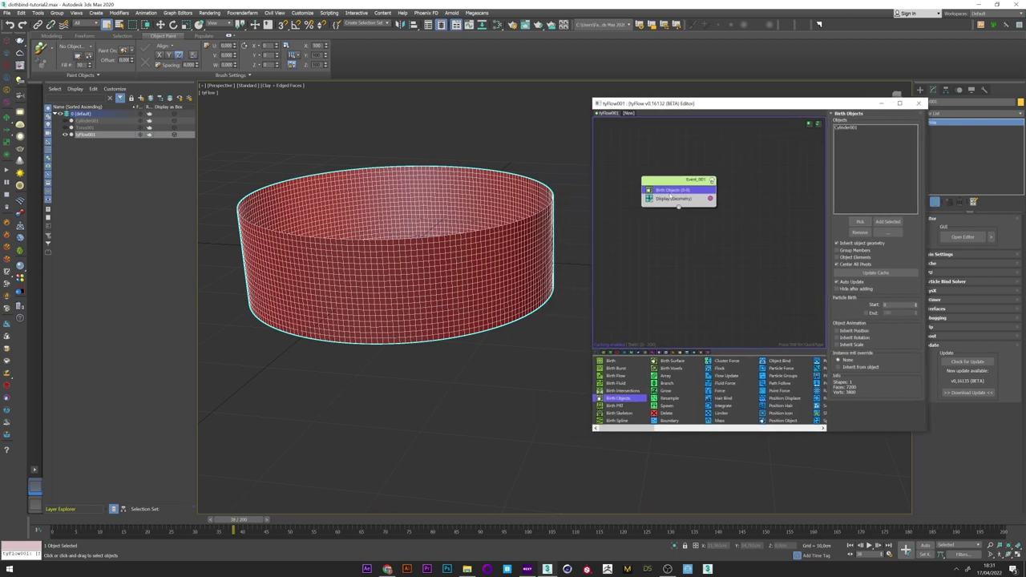
# Add a Cloth Bind operator after Birth Objects in Event_001 and disable that event's Display operator
pyautogui.rightClick(669, 191)
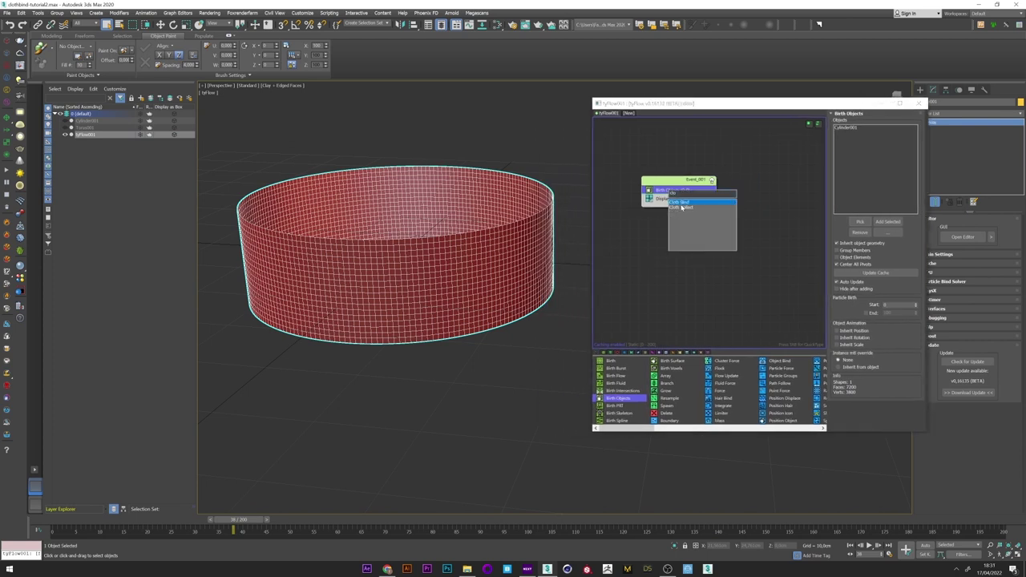
pyautogui.click(680, 201)
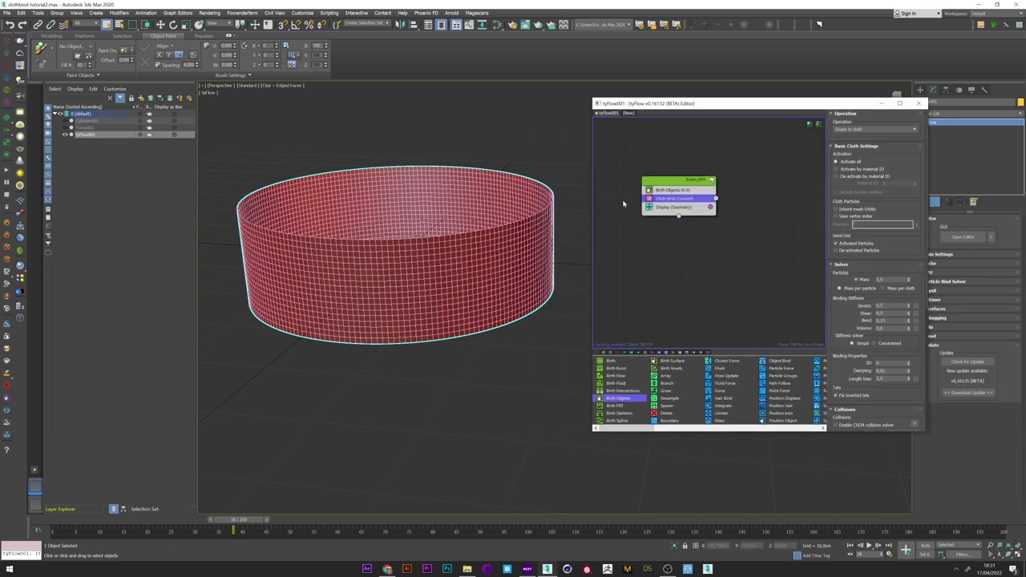
pyautogui.click(650, 207)
# Add a Force operator to Event_001 with a gravity strength of -0.01 cm and return the timeline to frame 0
pyautogui.press('Tab')
pyautogui.write('for')
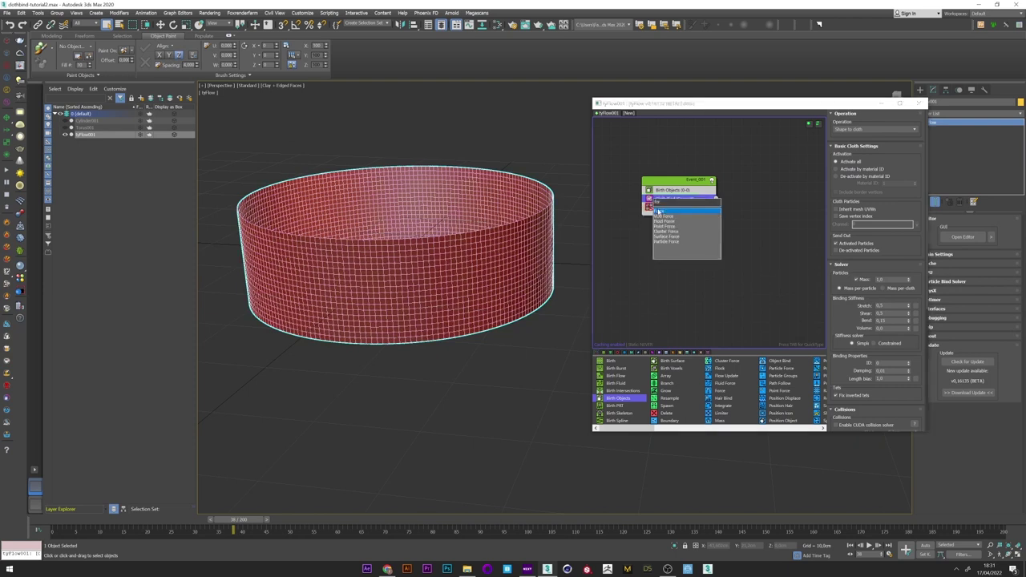
pyautogui.click(659, 210)
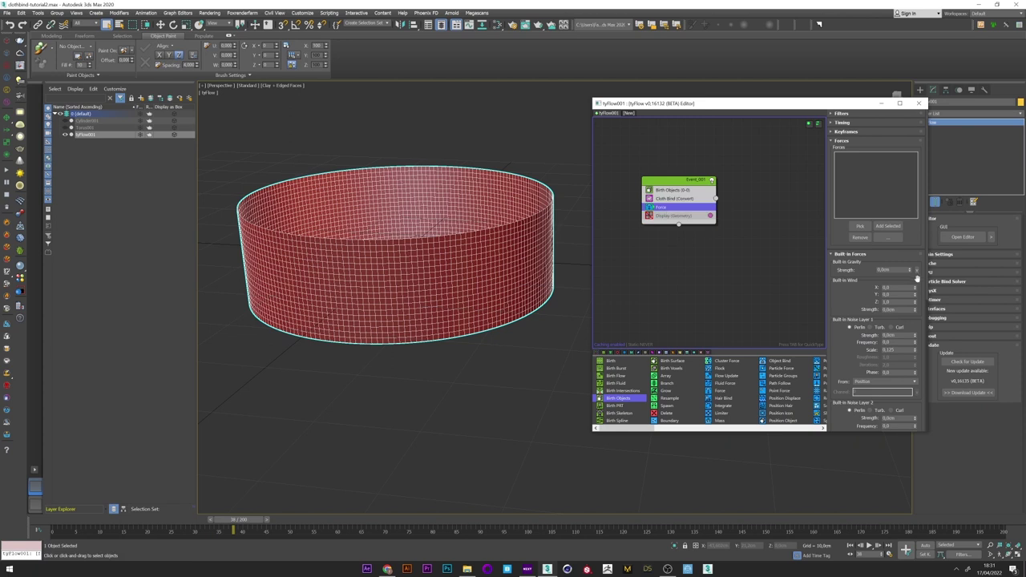
pyautogui.click(909, 272)
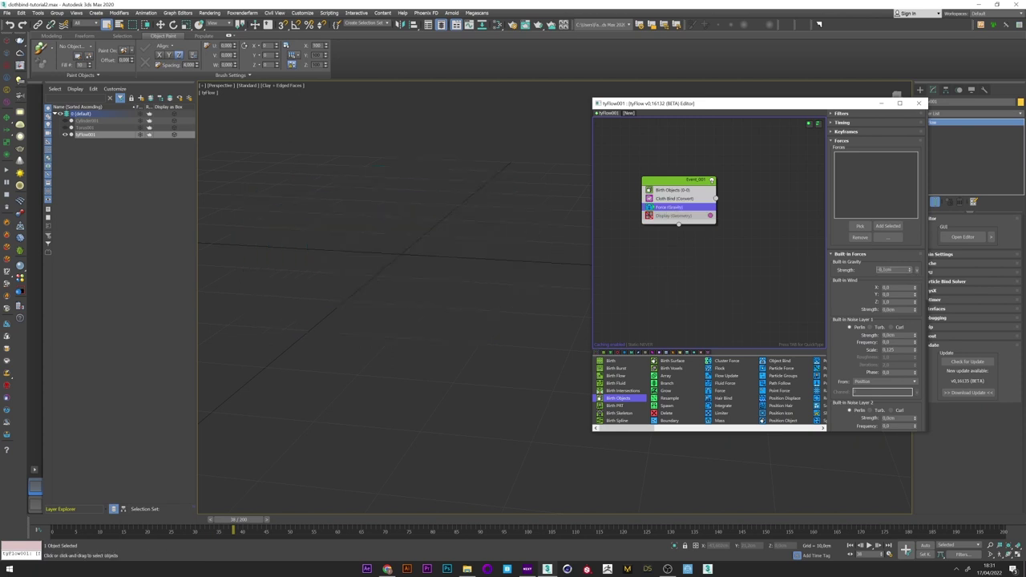
pyautogui.write('01')
pyautogui.press('Return')
pyautogui.click(72, 521)
pyautogui.moveTo(71, 526); pyautogui.dragTo(29, 519)
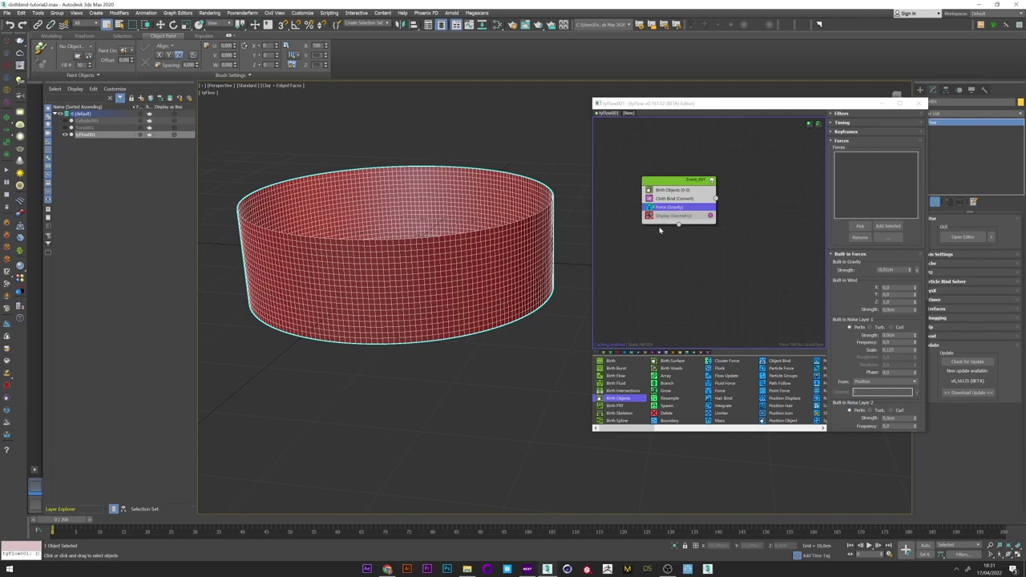
# Unhide and select the Torus001 ring around the cylinder's upper rim
pyautogui.click(66, 127)
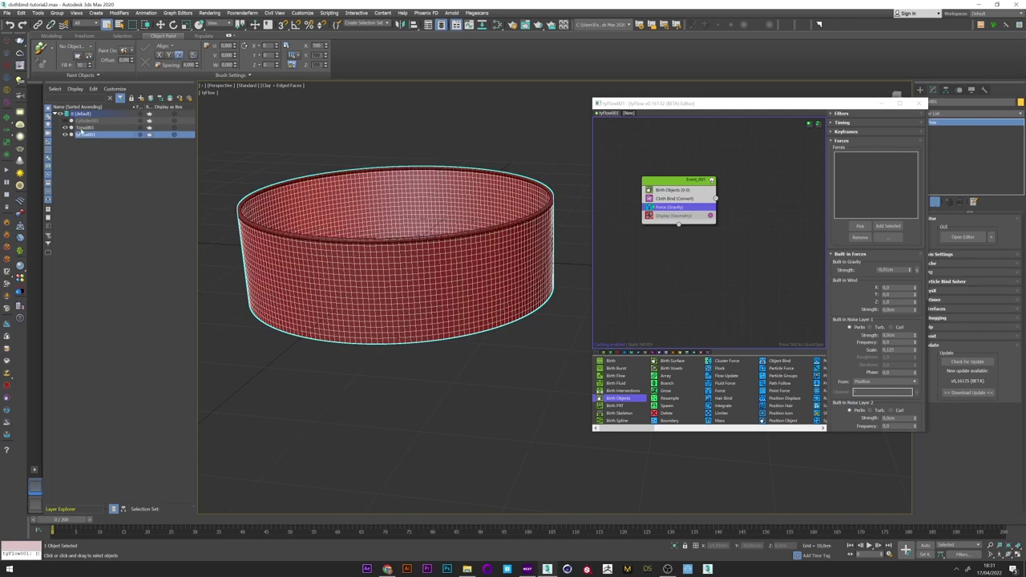
pyautogui.click(84, 128)
pyautogui.keyDown('alt'); pyautogui.moveTo(292, 205); pyautogui.dragTo(341, 220, button='middle'); pyautogui.keyUp('alt')
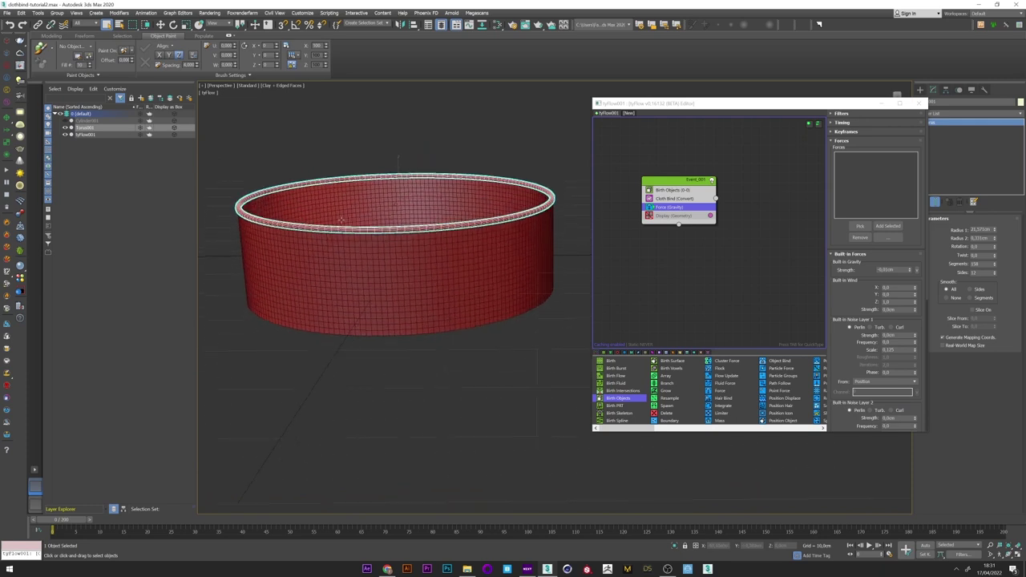
# Add a Surface Test after Force in Event_001, using the Volume (Inside) type with Torus001 as the test object
pyautogui.press('Tab')
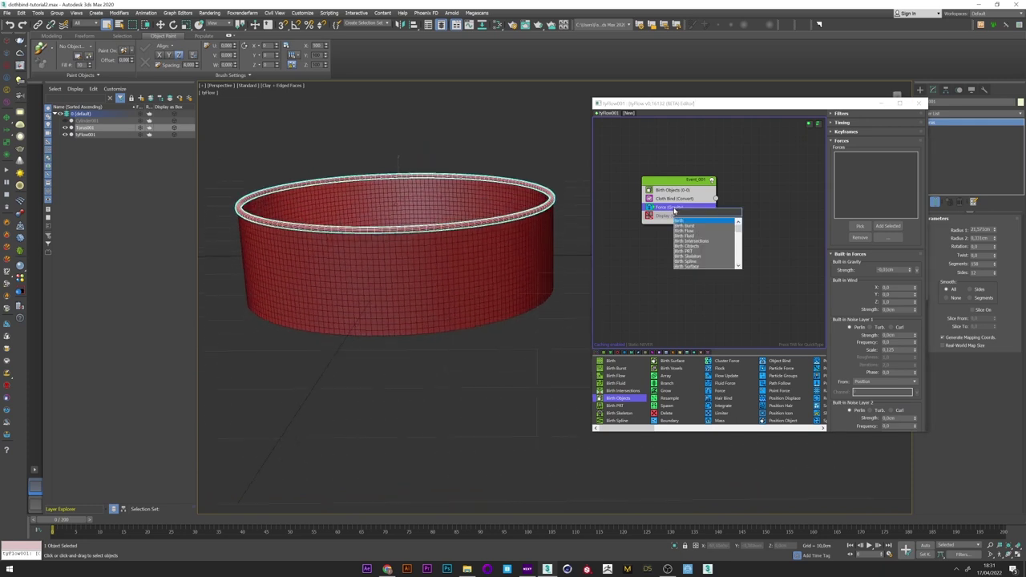
pyautogui.write('sur')
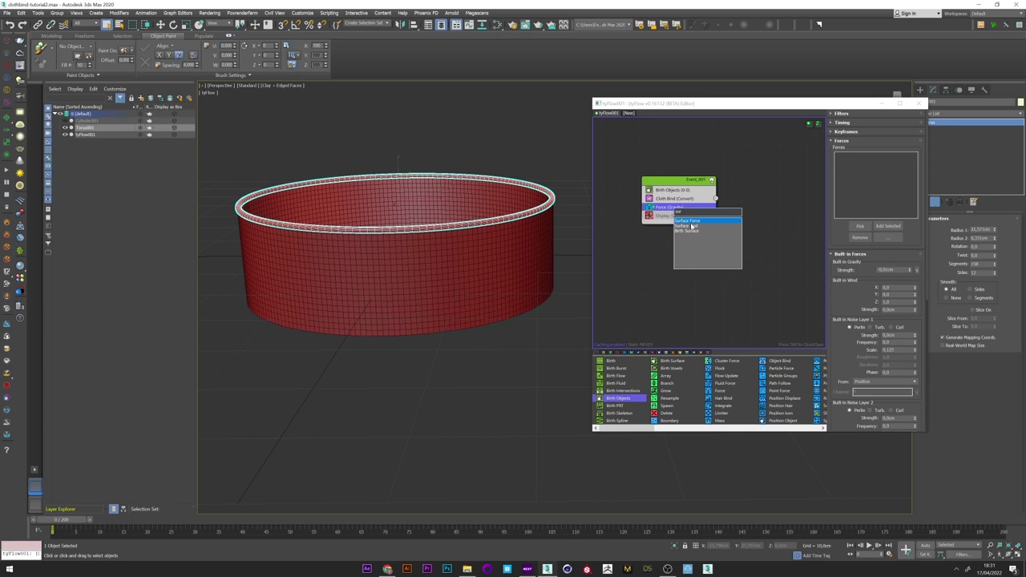
pyautogui.click(687, 225)
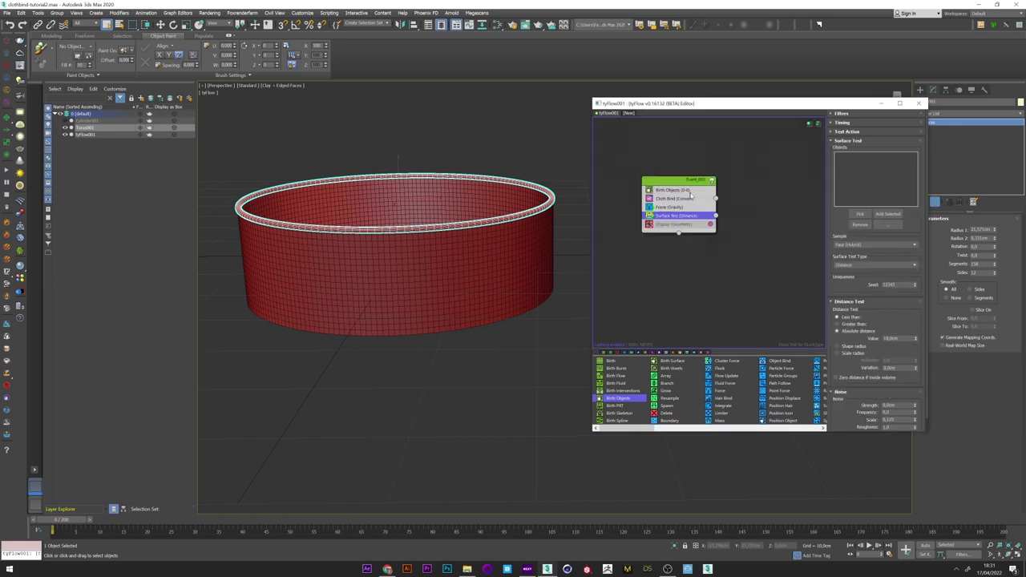
pyautogui.click(854, 264)
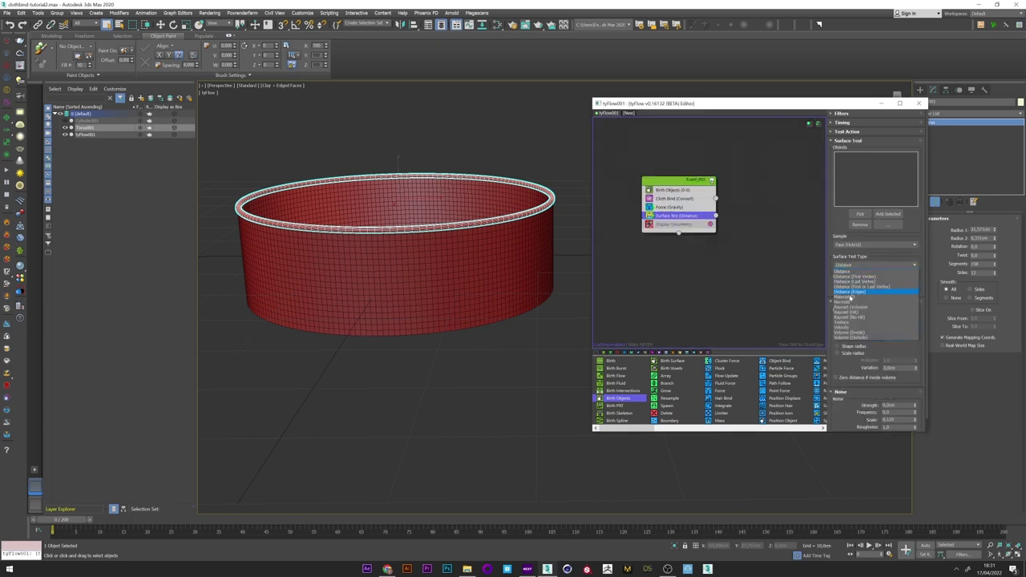
pyautogui.click(848, 332)
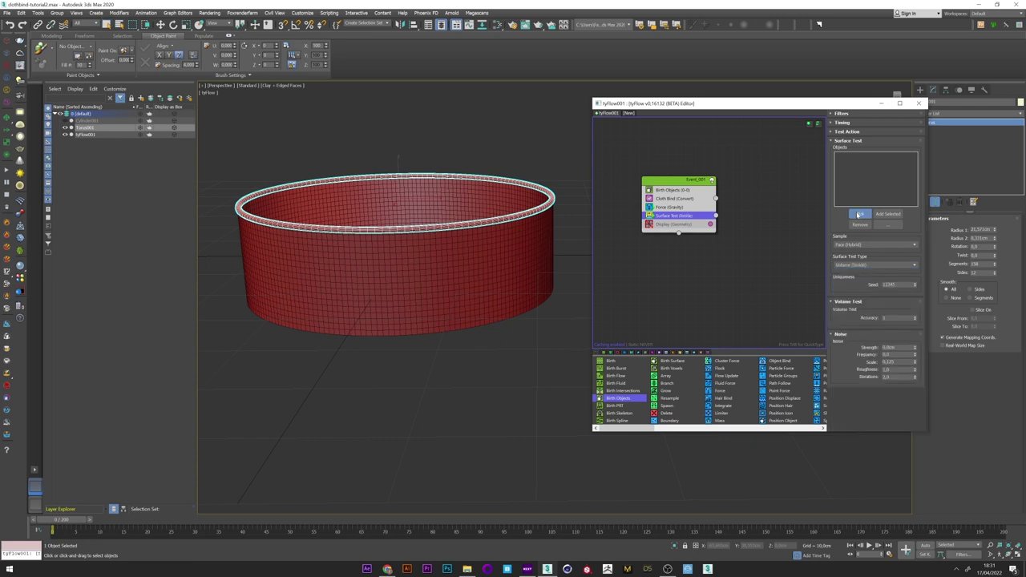
pyautogui.click(79, 129)
pyautogui.moveTo(365, 201); pyautogui.dragTo(346, 206, button='middle')
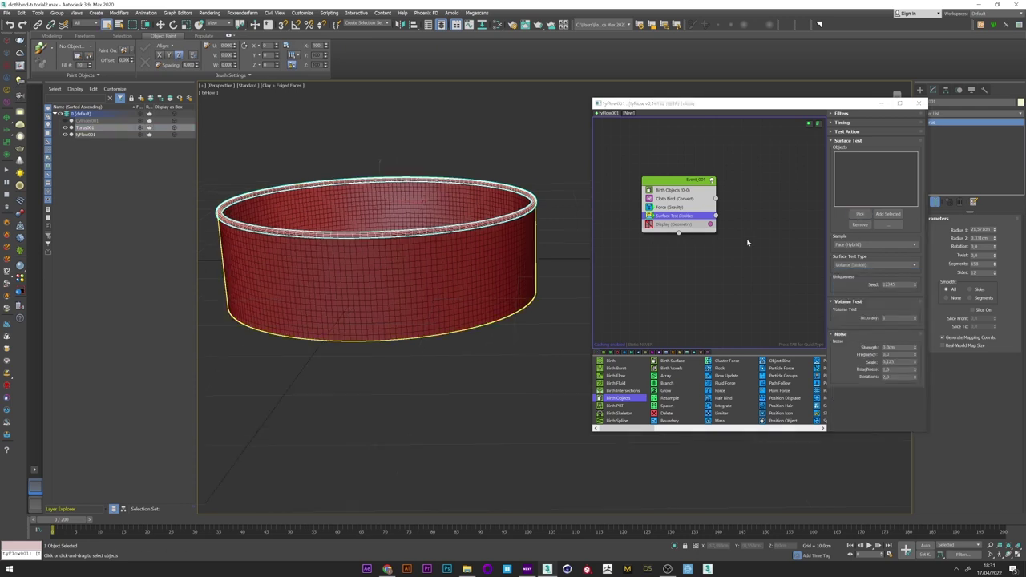
# Create a new Object Bind event fed by the Surface Test output and bind its particles to Torus001
pyautogui.click(756, 243)
pyautogui.press('Tab')
pyautogui.write('ob')
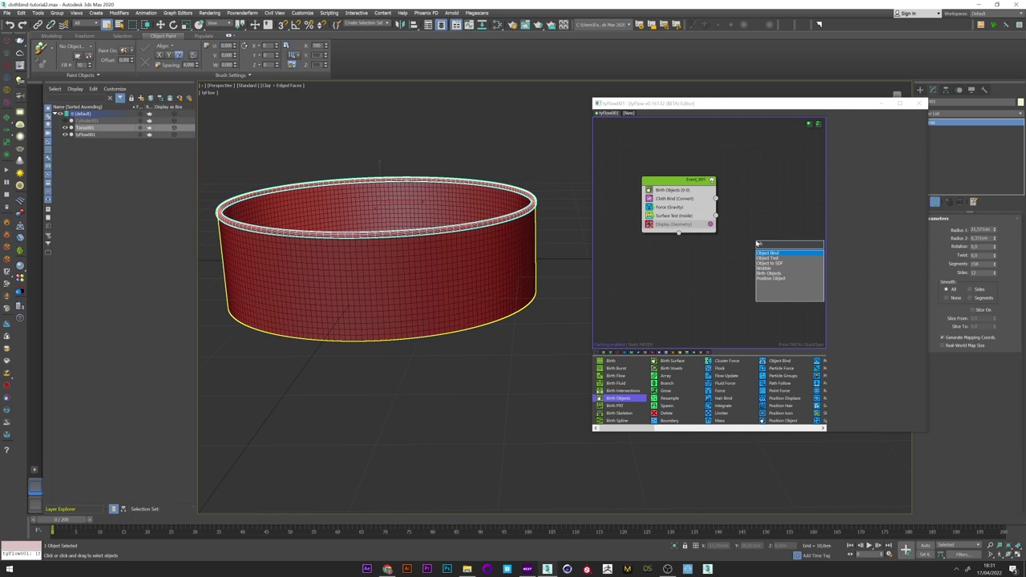
pyautogui.click(765, 253)
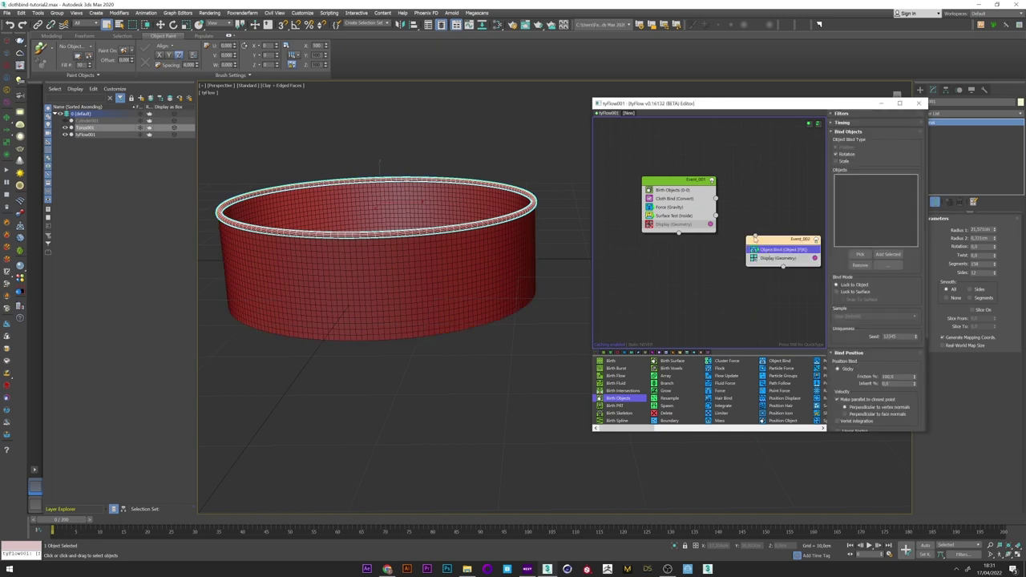
pyautogui.moveTo(715, 216); pyautogui.dragTo(755, 238)
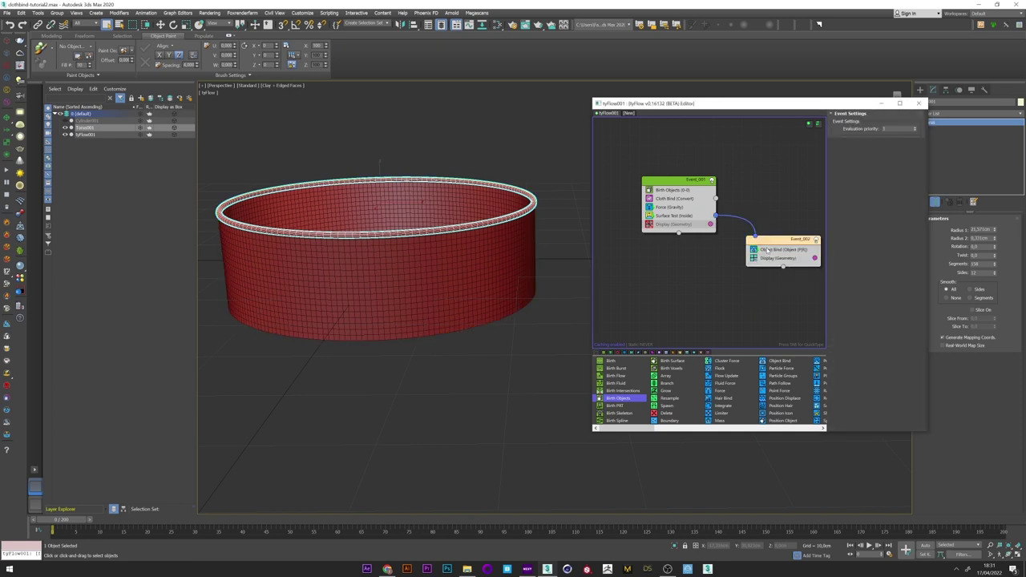
pyautogui.click(767, 250)
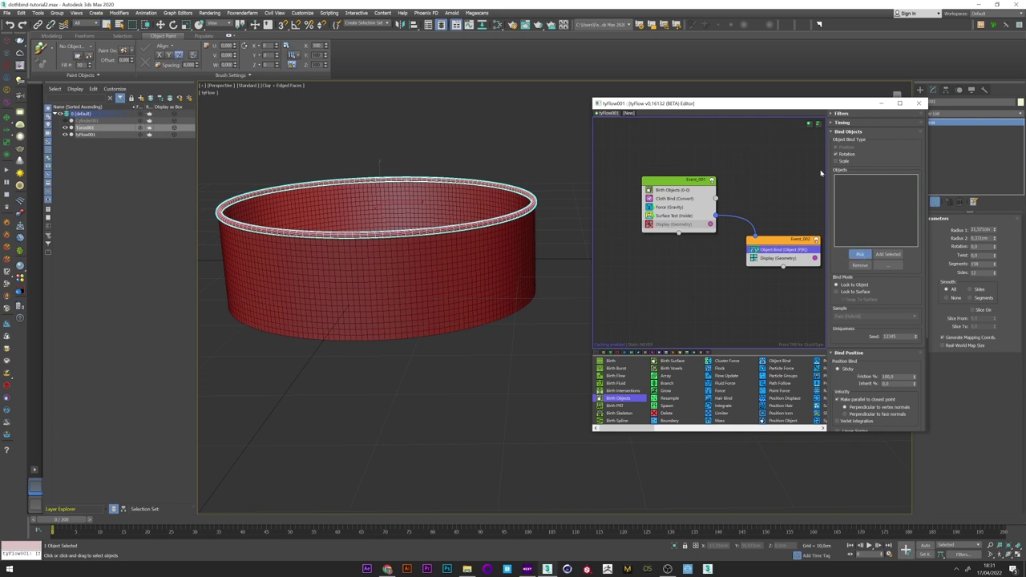
pyautogui.click(86, 127)
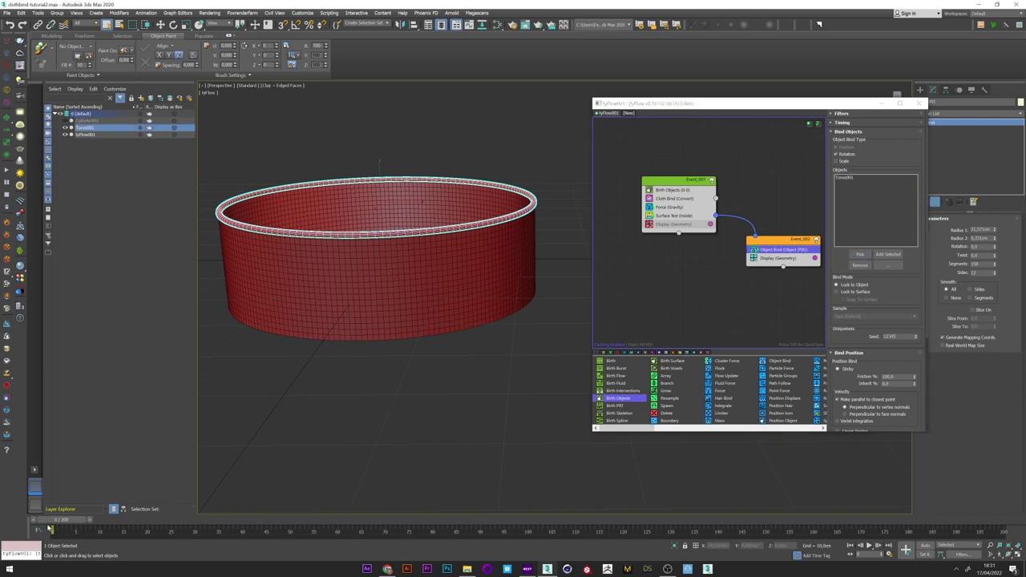
# Set the Force gravity strength to -0.1 cm and scrub the simulation to frame 61 to check the hanging cloth
pyautogui.moveTo(46, 523); pyautogui.dragTo(290, 521)
pyautogui.click(672, 207)
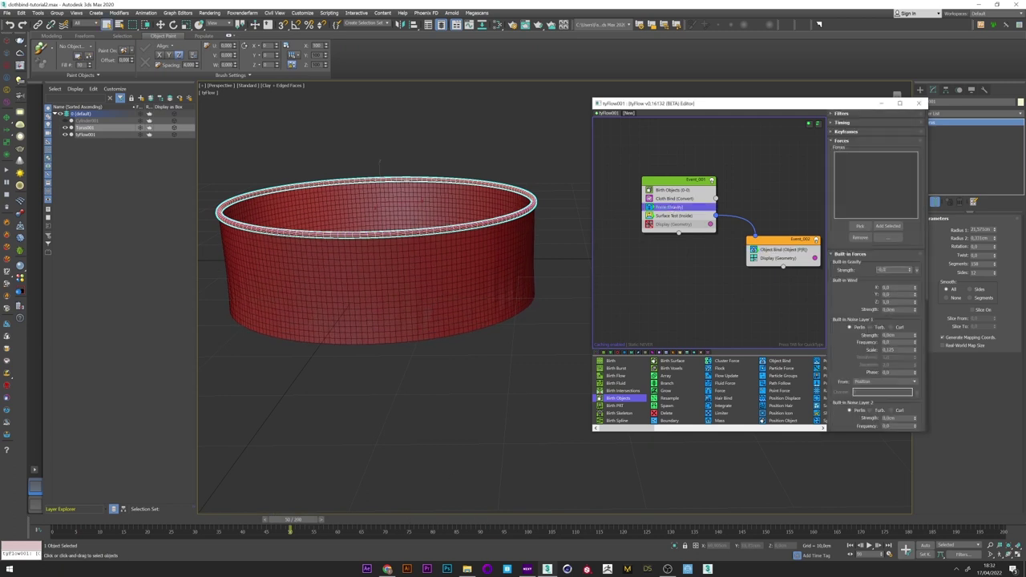
pyautogui.press('Return')
pyautogui.moveTo(63, 517); pyautogui.dragTo(343, 513)
pyautogui.press('q')
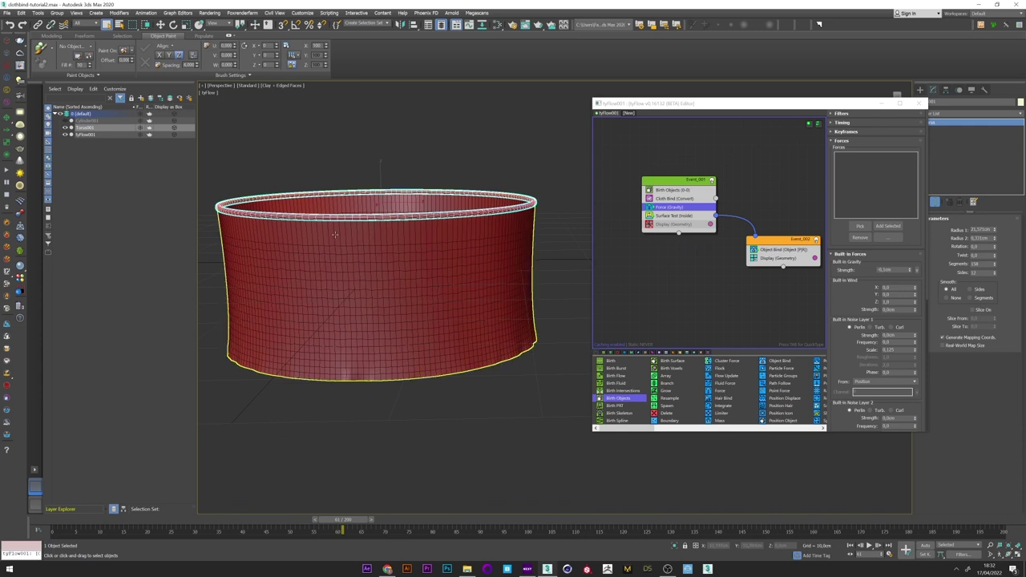
# Add a Particle Switch operator after Object Bind in Event_002
pyautogui.click(779, 254)
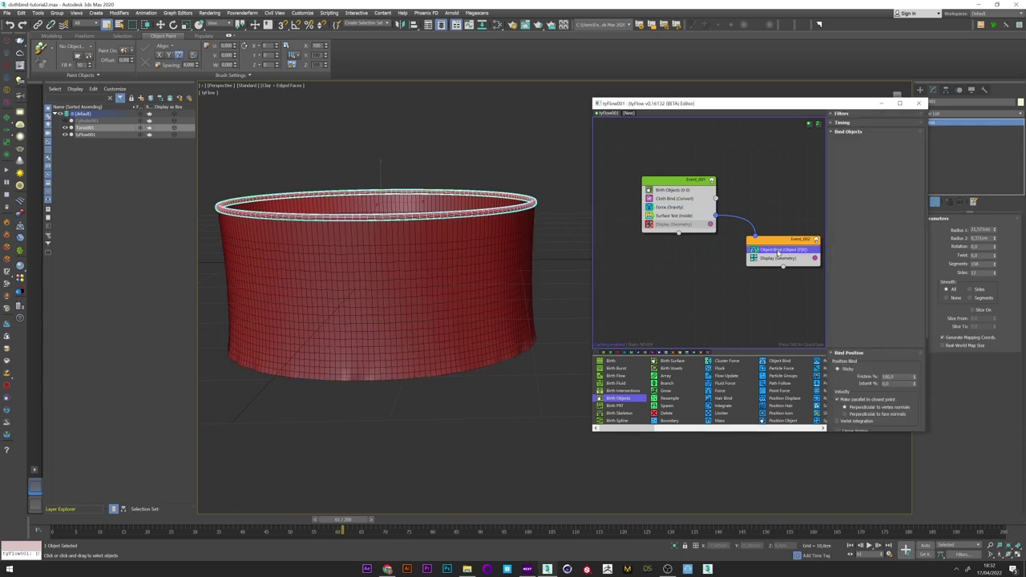
pyautogui.press('Tab')
pyautogui.write('p')
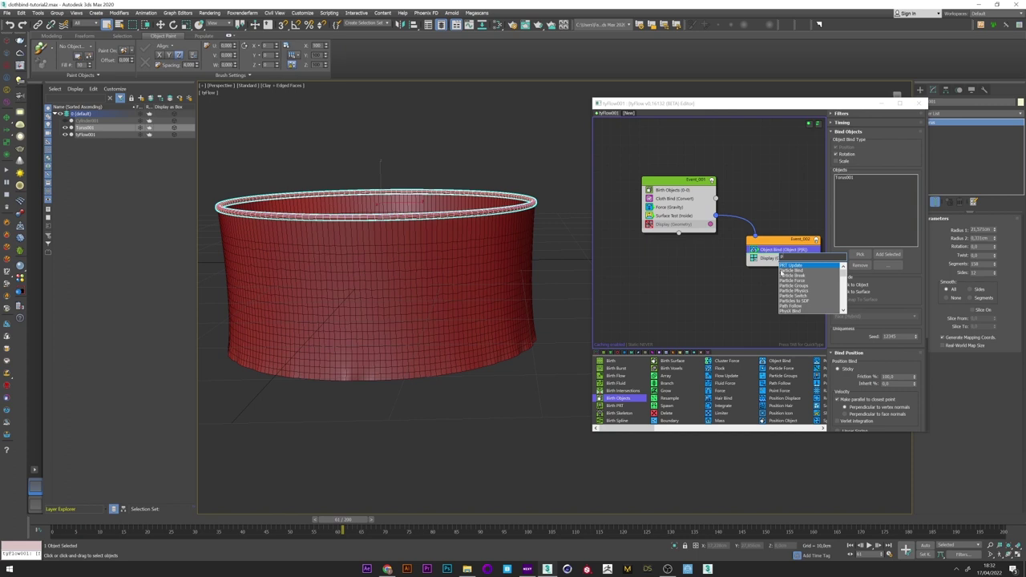
pyautogui.click(798, 296)
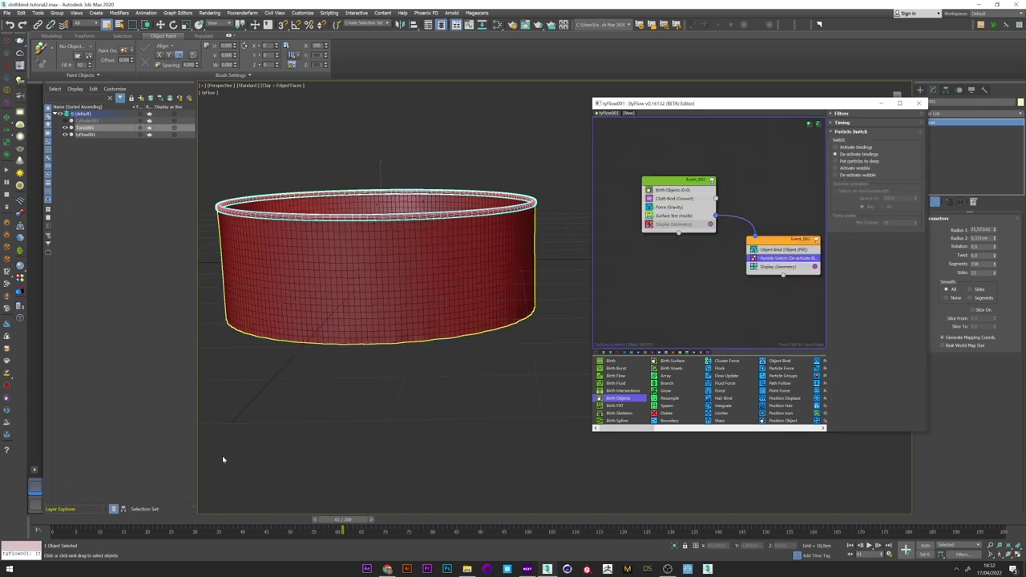
# Enable the TurboSmooth modifier on Cylinder001 and scrub the simulation from frame 0 to frame 27 to check the denser cloth
pyautogui.moveTo(60, 520); pyautogui.dragTo(268, 513)
pyautogui.click(85, 120)
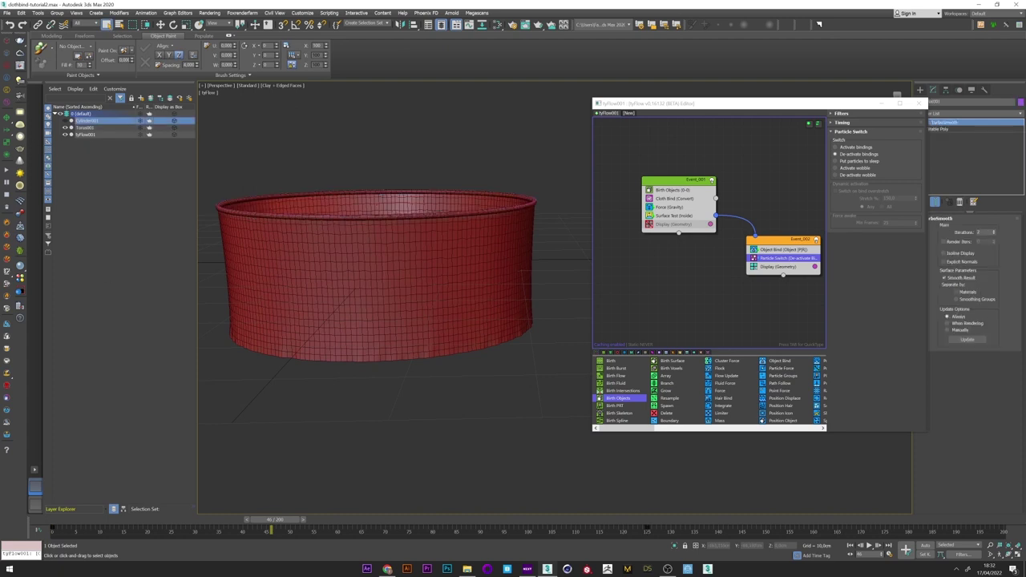
pyautogui.click(54, 519)
pyautogui.moveTo(862, 106); pyautogui.dragTo(820, 109)
pyautogui.click(921, 123)
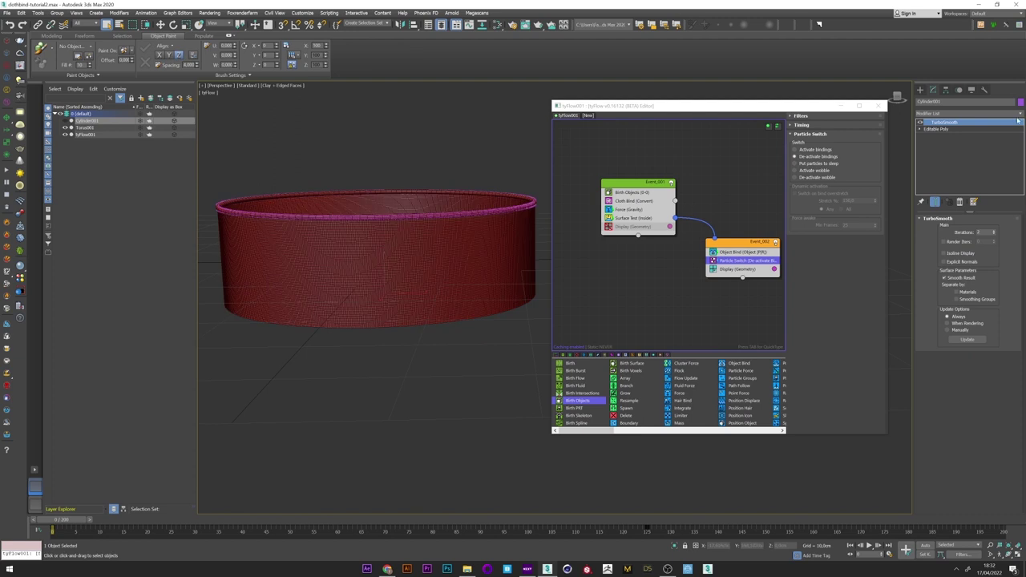
pyautogui.moveTo(188, 524)
pyautogui.mouseDown()
pyautogui.moveTo(120, 521)
pyautogui.moveTo(281, 522)
pyautogui.moveTo(165, 521)
pyautogui.moveTo(194, 521)
pyautogui.mouseUp()
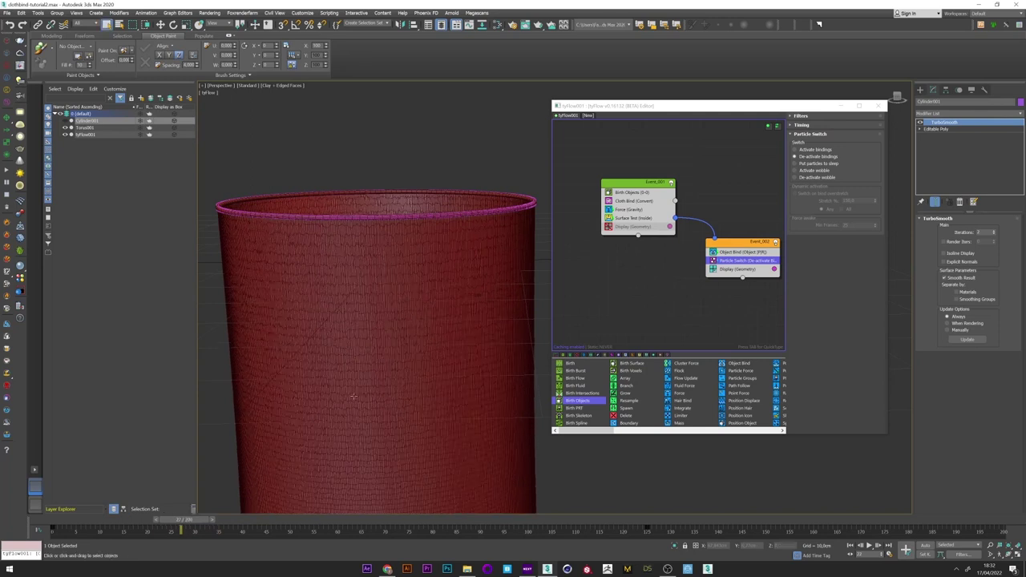
# Select tyFlow001 and set its simulation time step to 1/2 Frame in the main settings
pyautogui.scroll(-3, 399, 279)
pyautogui.click(393, 286)
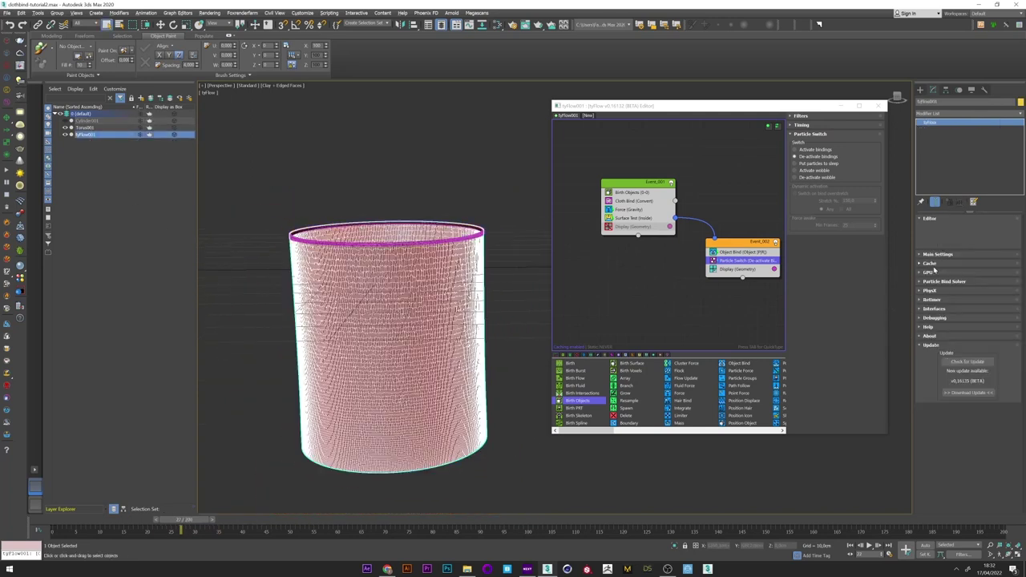
pyautogui.click(940, 254)
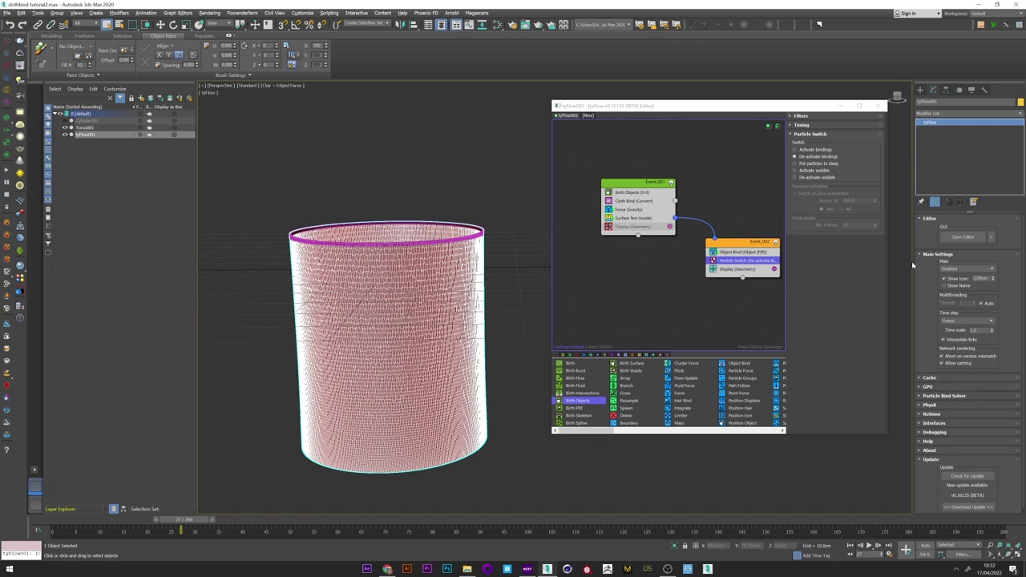
pyautogui.click(956, 320)
pyautogui.click(952, 335)
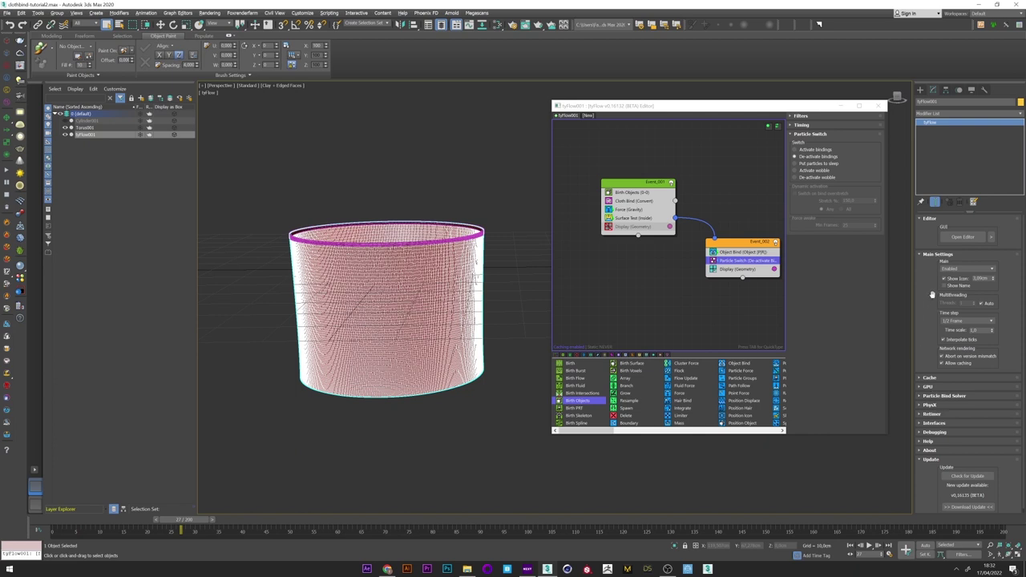
pyautogui.scroll(-1, 933, 289)
pyautogui.moveTo(294, 214); pyautogui.dragTo(287, 217, button='middle')
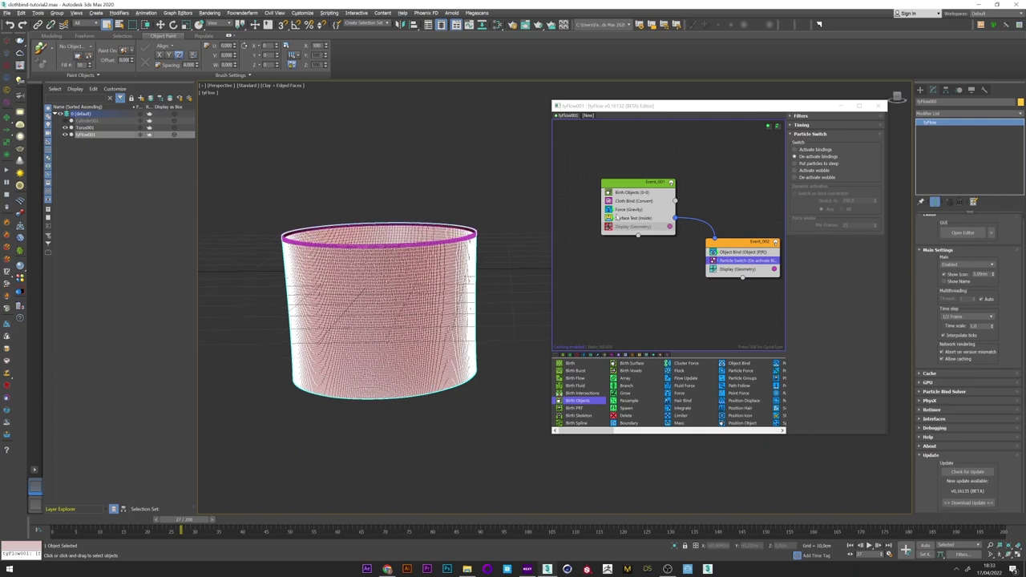
# Set the gravity strength of the Force operator in Event_001 to -0.01 cm
pyautogui.click(631, 208)
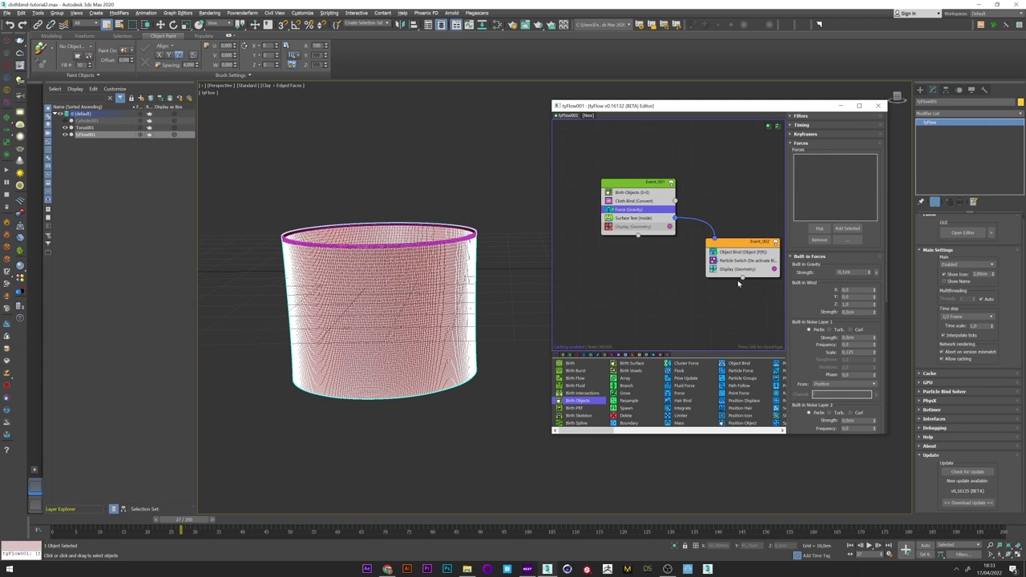
pyautogui.doubleClick(853, 273)
pyautogui.write('-0,01')
pyautogui.press('Return')
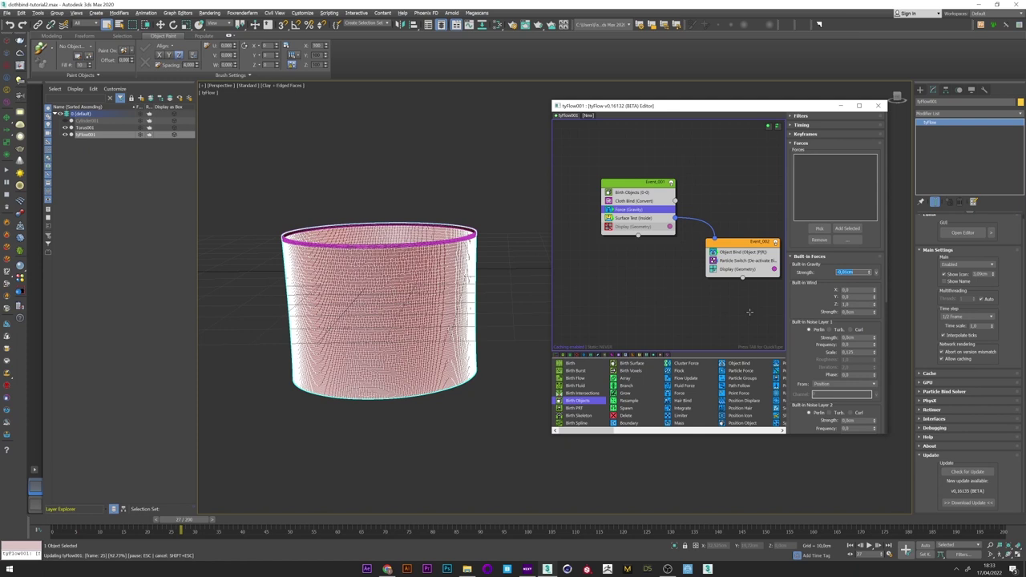
# Disable the TurboSmooth modifier on Cylinder001 and check the simulated cloth at frame 65
pyautogui.click(68, 121)
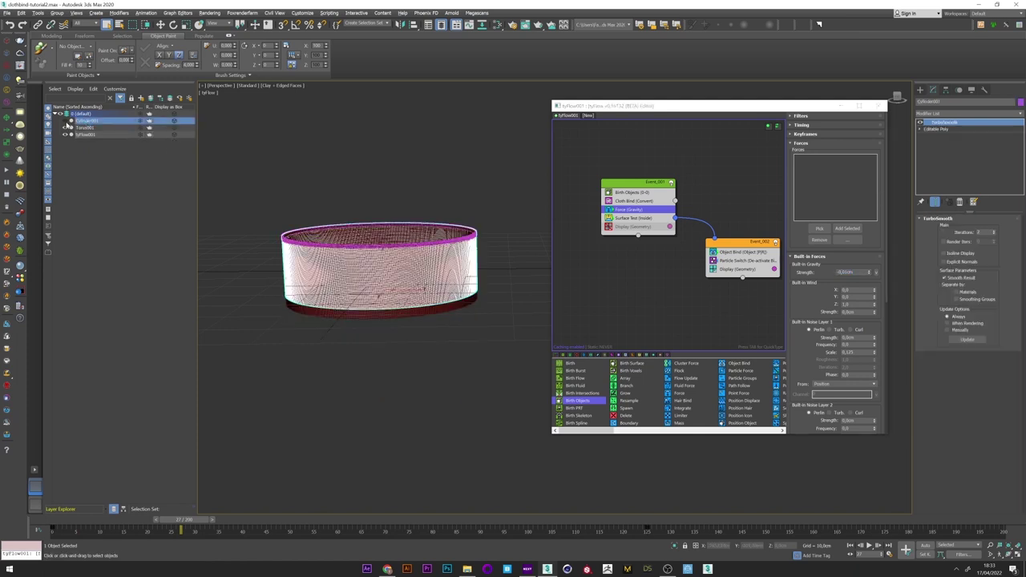
pyautogui.click(921, 122)
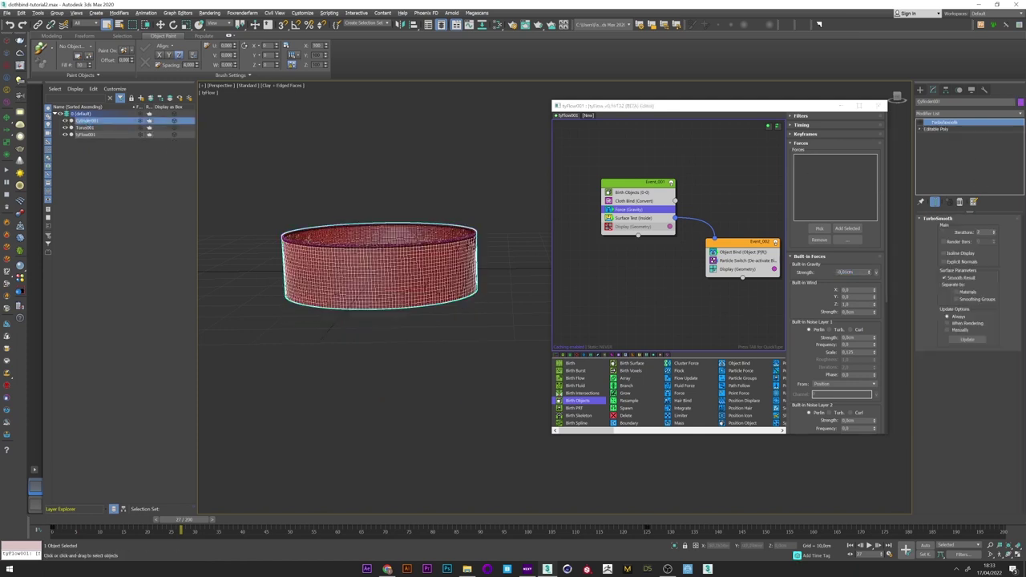
pyautogui.scroll(3, 308, 274)
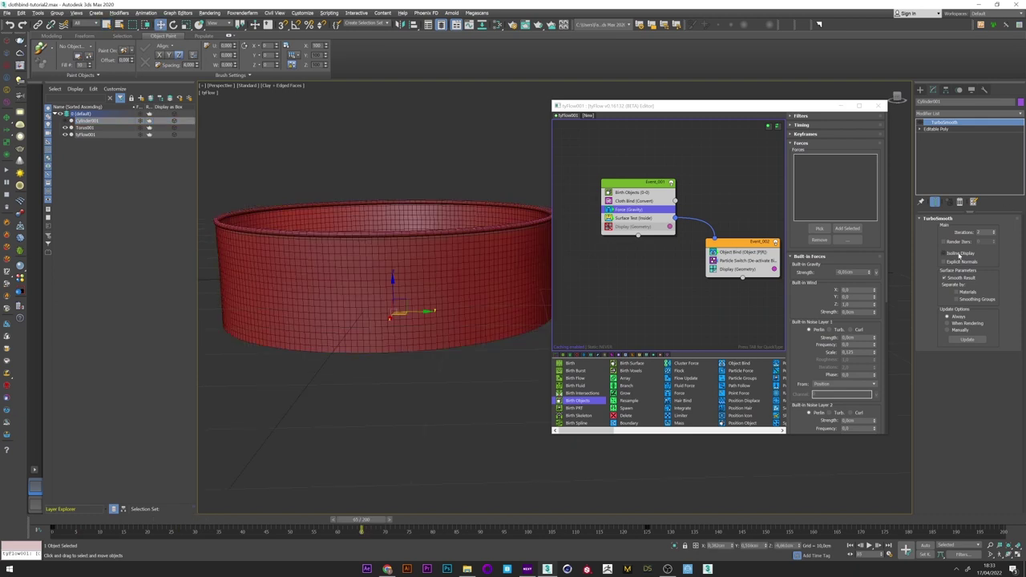
# Adjust the gravity strength of Event_001's Force operator again and scrub the simulation to frame 42
pyautogui.doubleClick(850, 272)
pyautogui.write('-0,0')
pyautogui.moveTo(361, 531); pyautogui.dragTo(93, 507)
pyautogui.press('w')
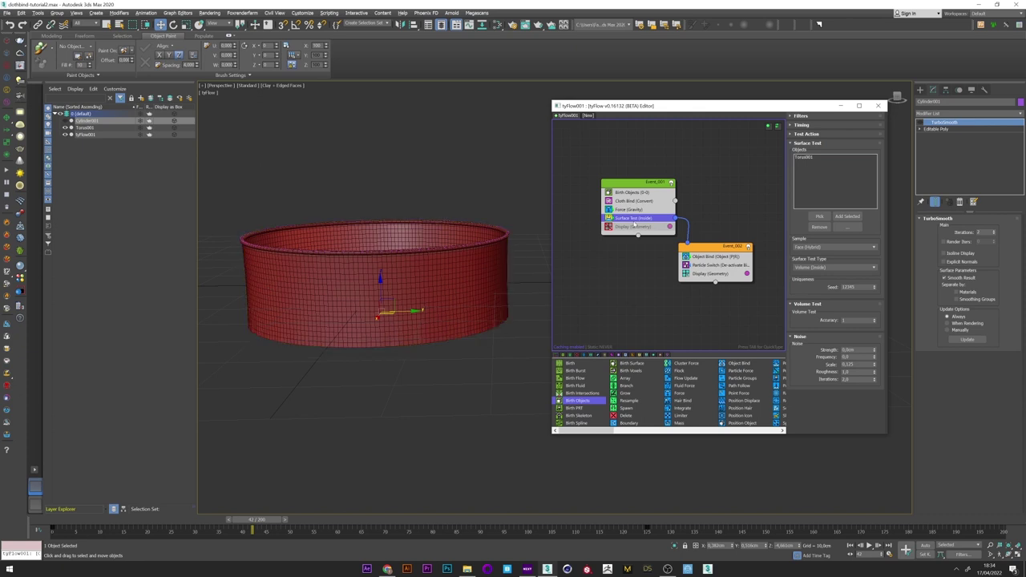
# Add a second Surface Test below the first in Event_001 and set its test type to Texture
pyautogui.rightClick(634, 222)
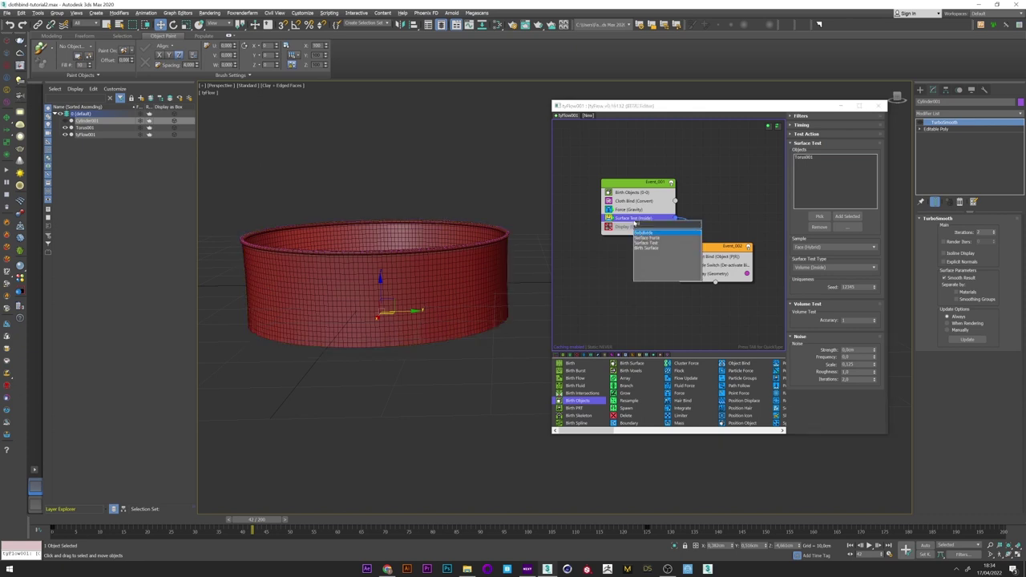
pyautogui.click(652, 244)
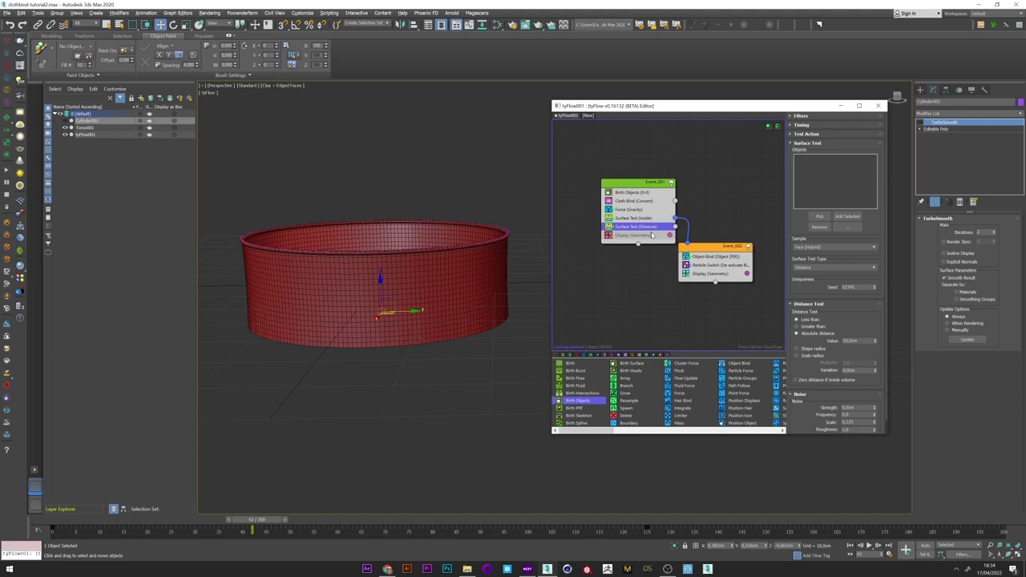
pyautogui.click(815, 268)
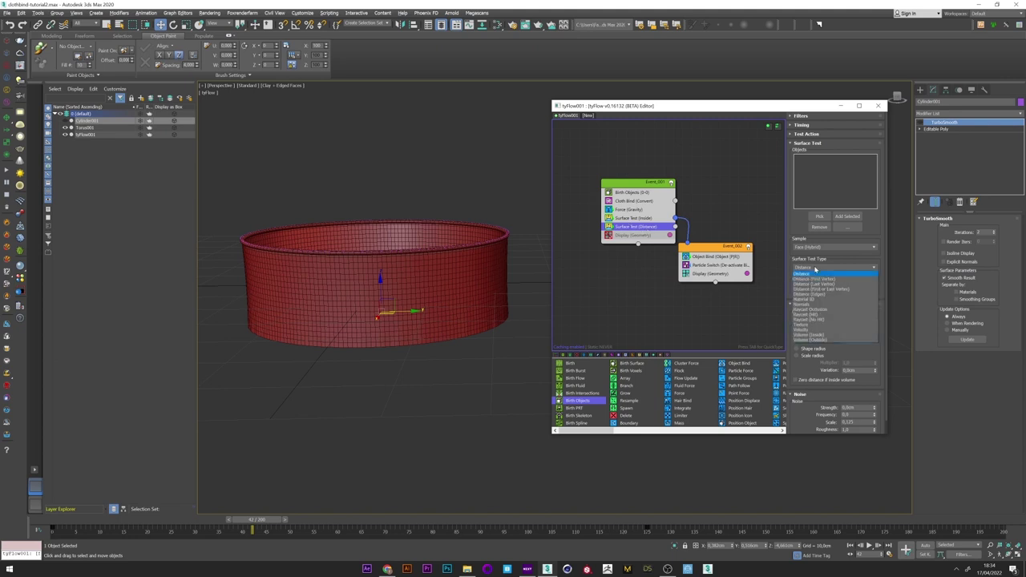
pyautogui.click(808, 324)
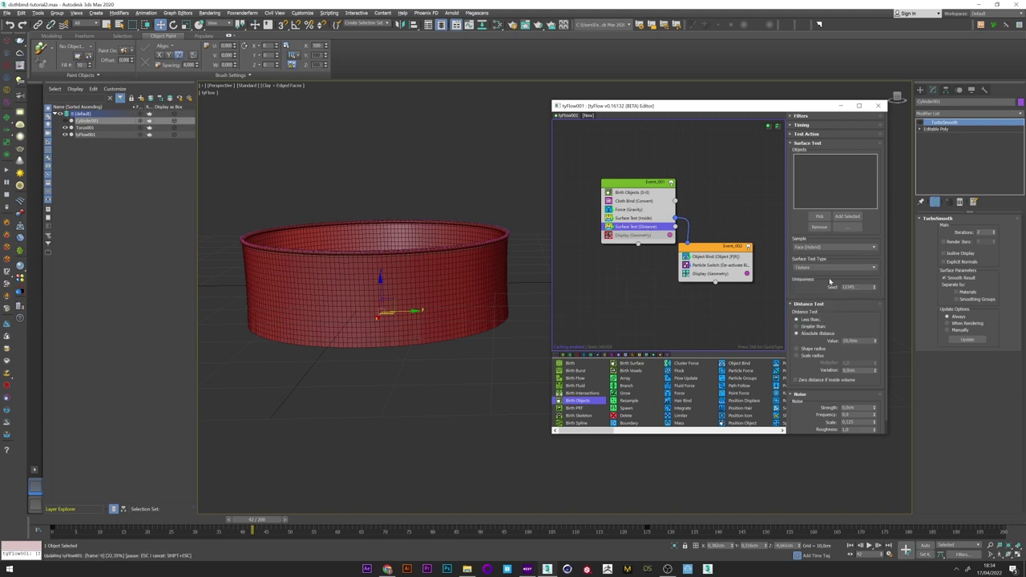
pyautogui.moveTo(717, 254); pyautogui.dragTo(729, 250)
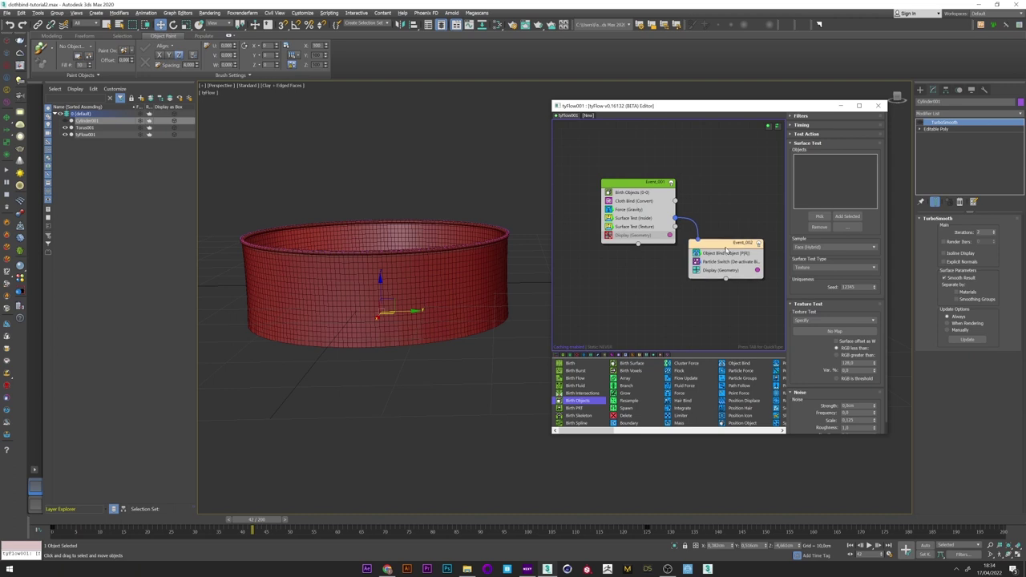
# Swap the visibility of tyFlow001 and Cylinder001 to compare default shading with clay shading, and restore the original viewport display
pyautogui.click(66, 134)
pyautogui.click(66, 120)
pyautogui.click(291, 86)
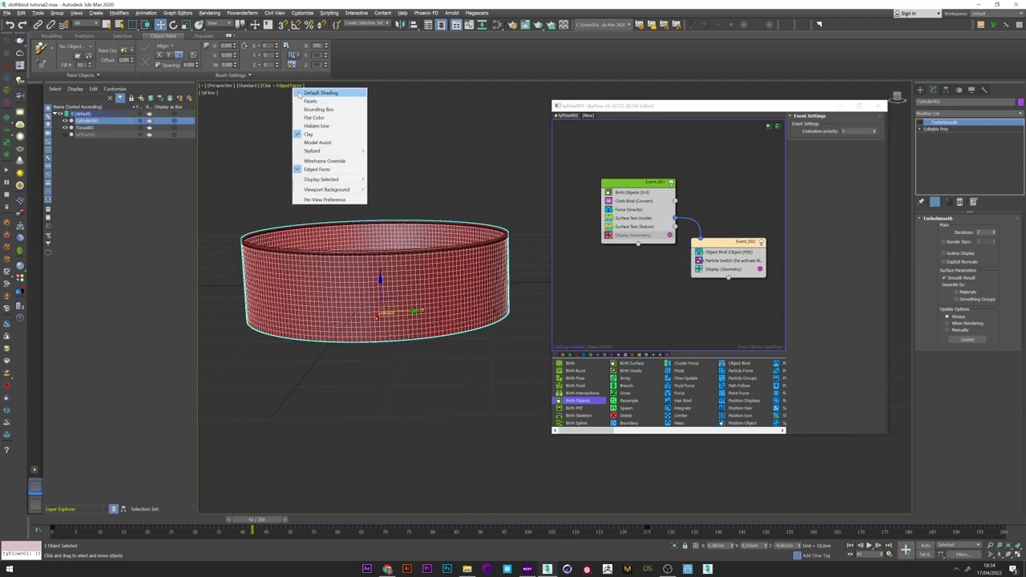
pyautogui.click(312, 95)
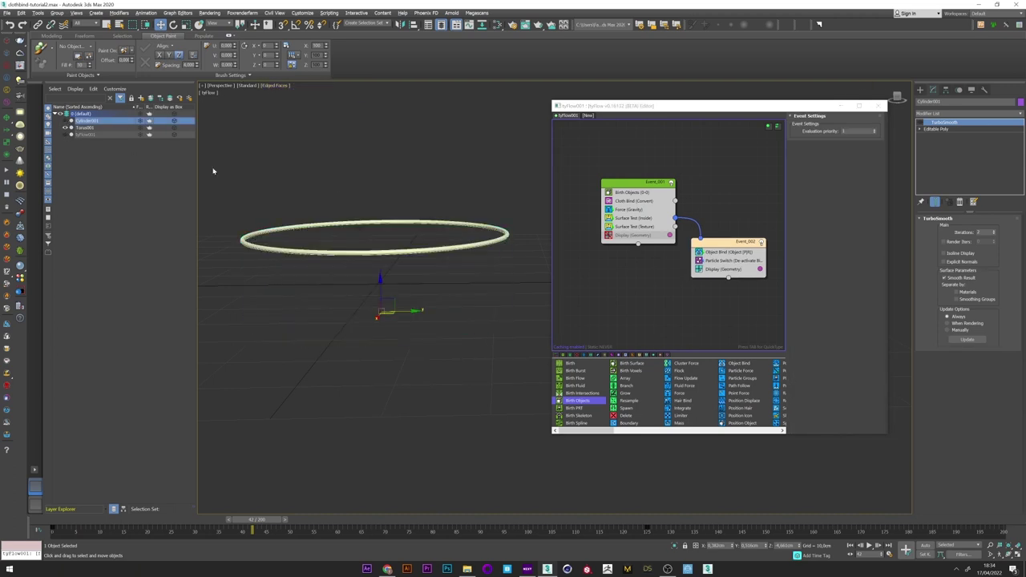
pyautogui.click(66, 135)
pyautogui.click(249, 101)
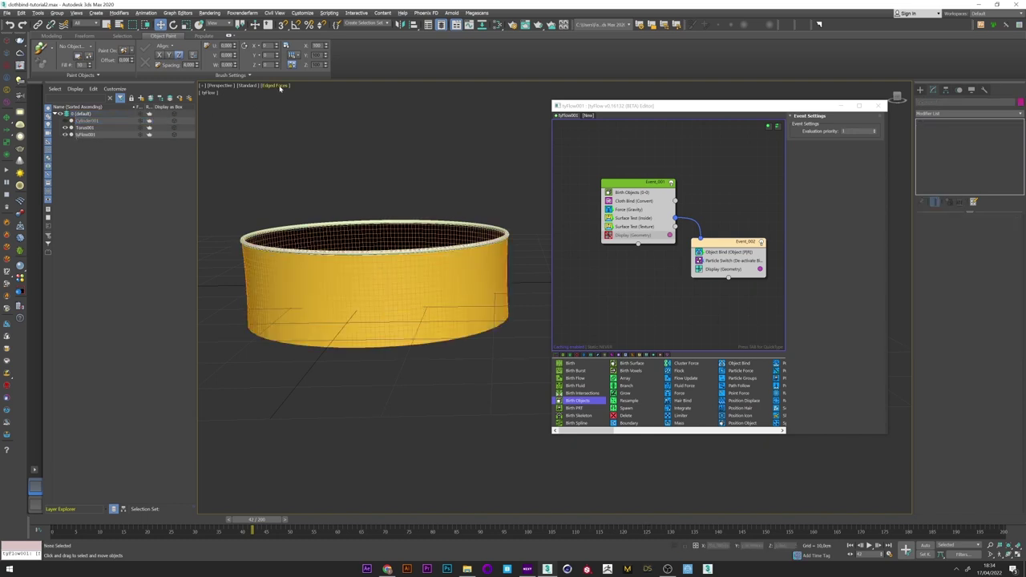
pyautogui.click(280, 85)
pyautogui.click(313, 134)
# Pick Cylinder001 as the test object of the Texture Surface Test in Event_001, rearranging the event nodes for space
pyautogui.click(721, 253)
pyautogui.click(640, 227)
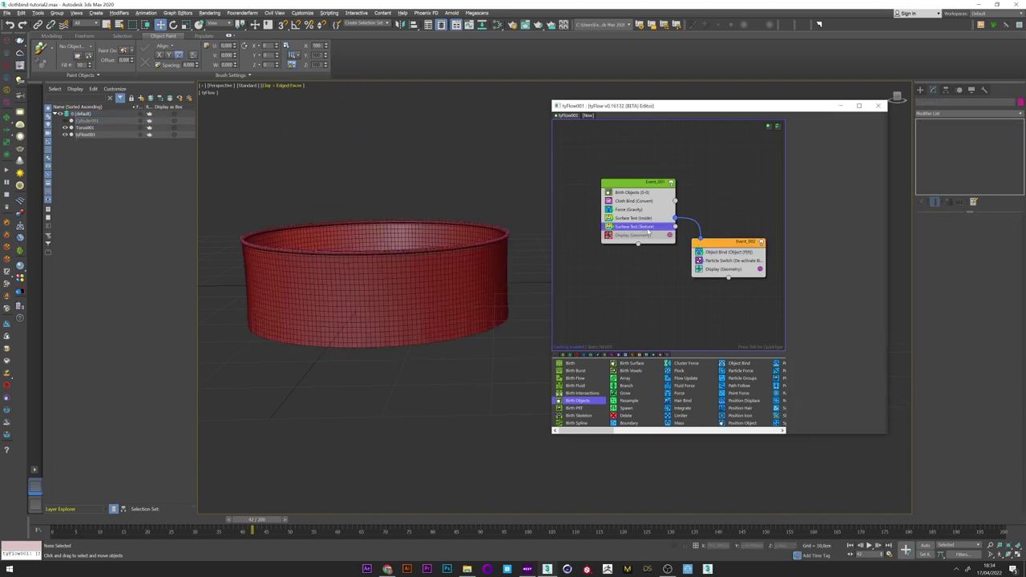
pyautogui.moveTo(714, 241); pyautogui.dragTo(740, 227)
pyautogui.click(639, 226)
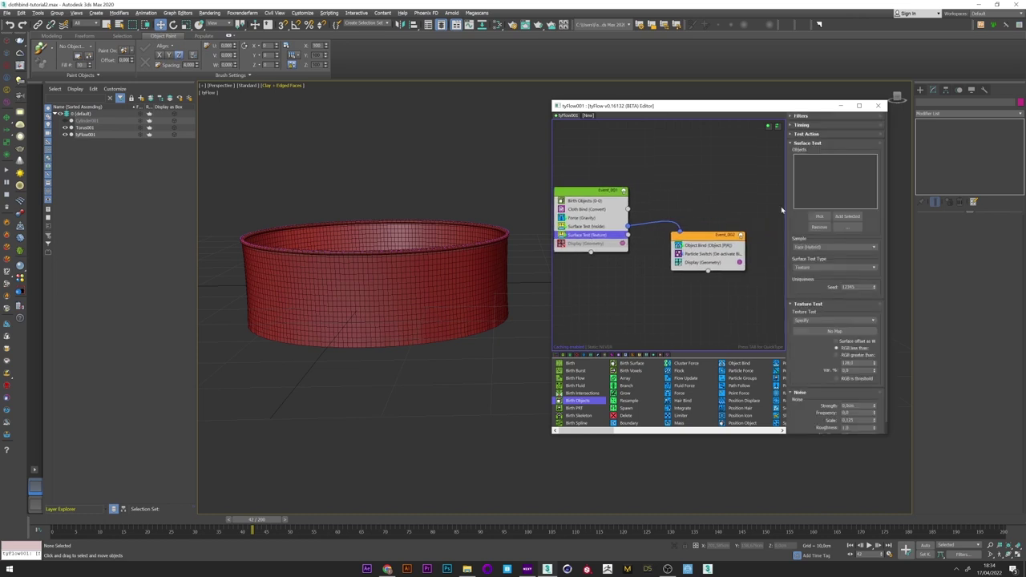
pyautogui.click(819, 216)
pyautogui.click(86, 122)
pyautogui.click(705, 321)
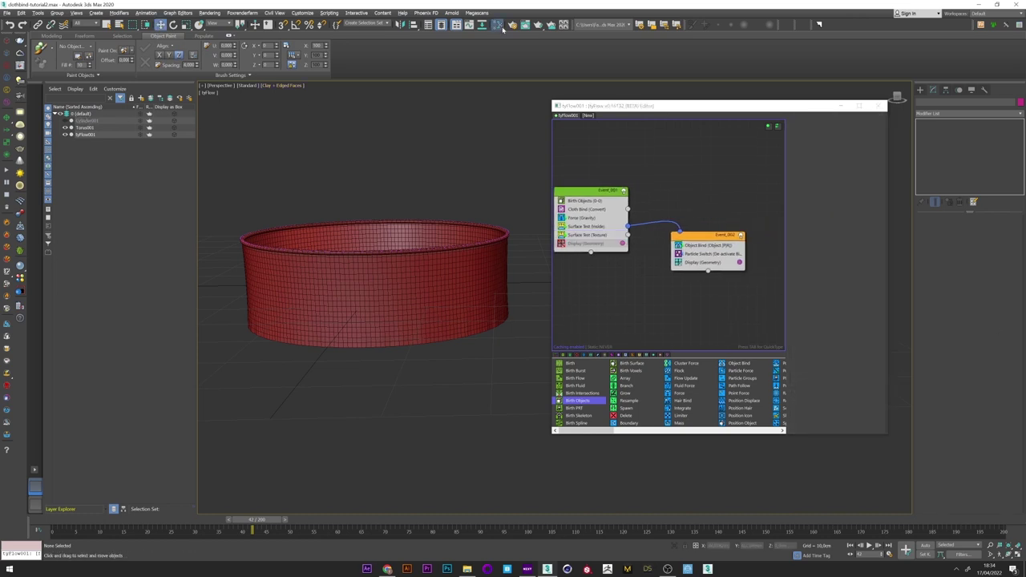
# Assign the Composite gradient map from the Slate Material Editor to the Texture Surface Test as an instance, testing for RGB greater than
pyautogui.press('m')
pyautogui.moveTo(800, 109); pyautogui.dragTo(380, 161)
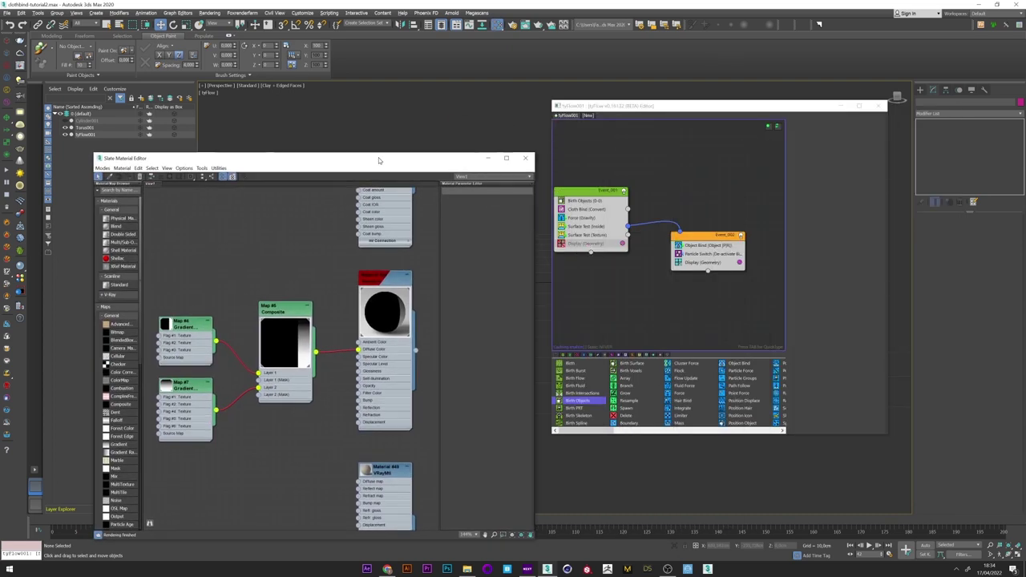
pyautogui.doubleClick(301, 305)
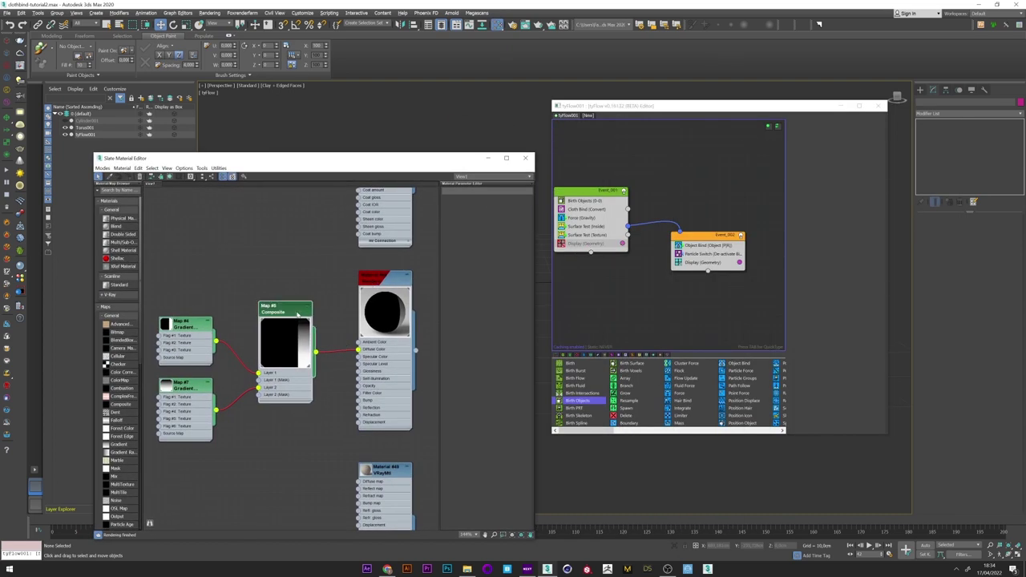
pyautogui.click(587, 233)
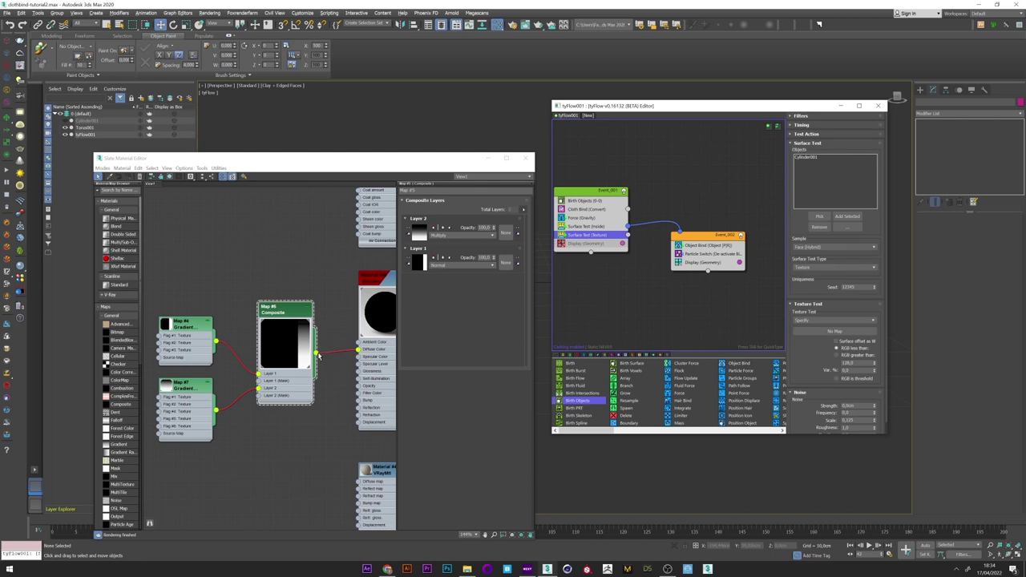
pyautogui.moveTo(319, 355); pyautogui.dragTo(833, 331)
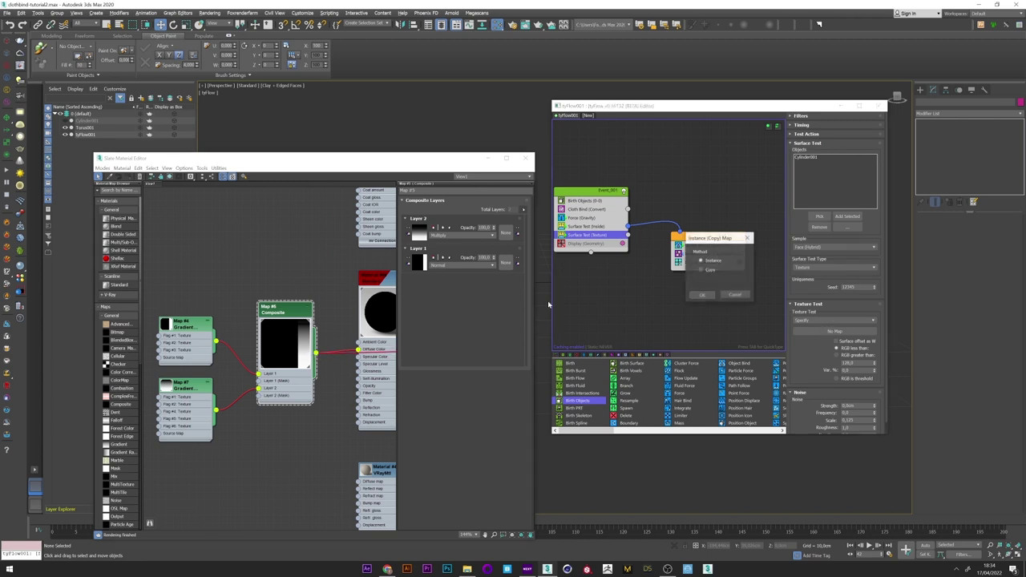
pyautogui.click(698, 297)
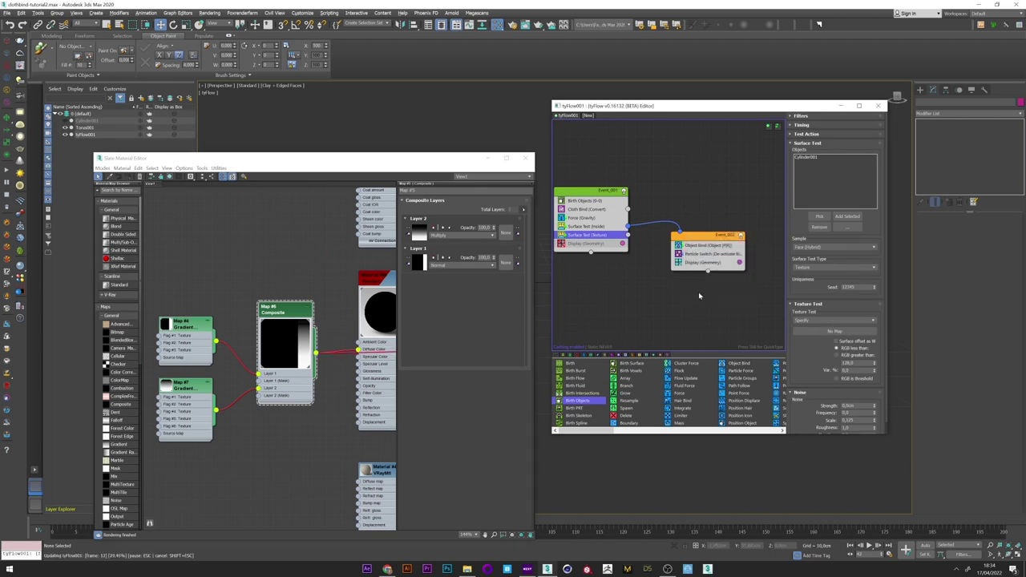
pyautogui.click(839, 355)
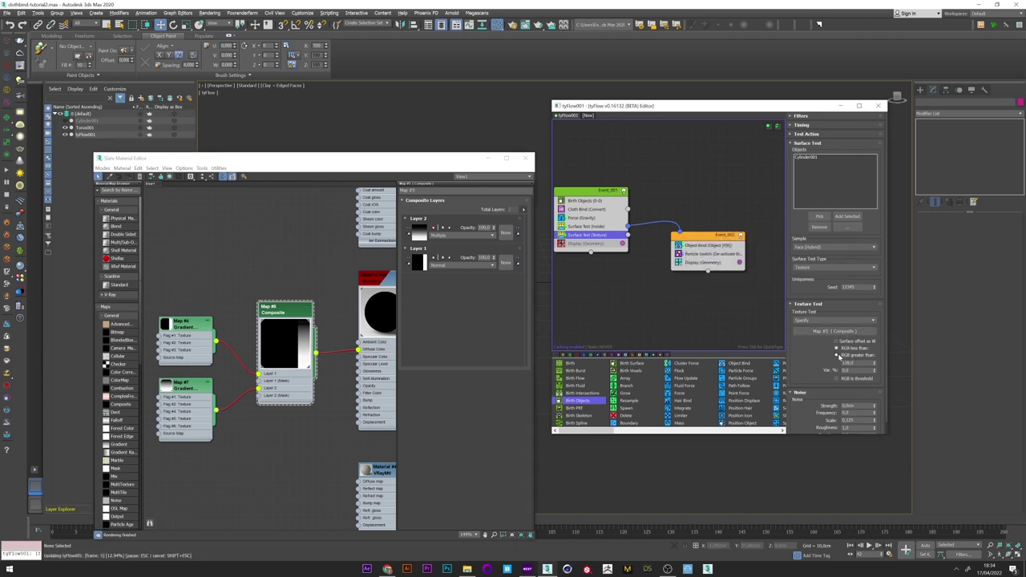
# Minimize the material editor and create a new Force event fed by the Texture Surface Test output
pyautogui.click(489, 158)
pyautogui.moveTo(700, 239); pyautogui.dragTo(717, 230)
pyautogui.press('Tab')
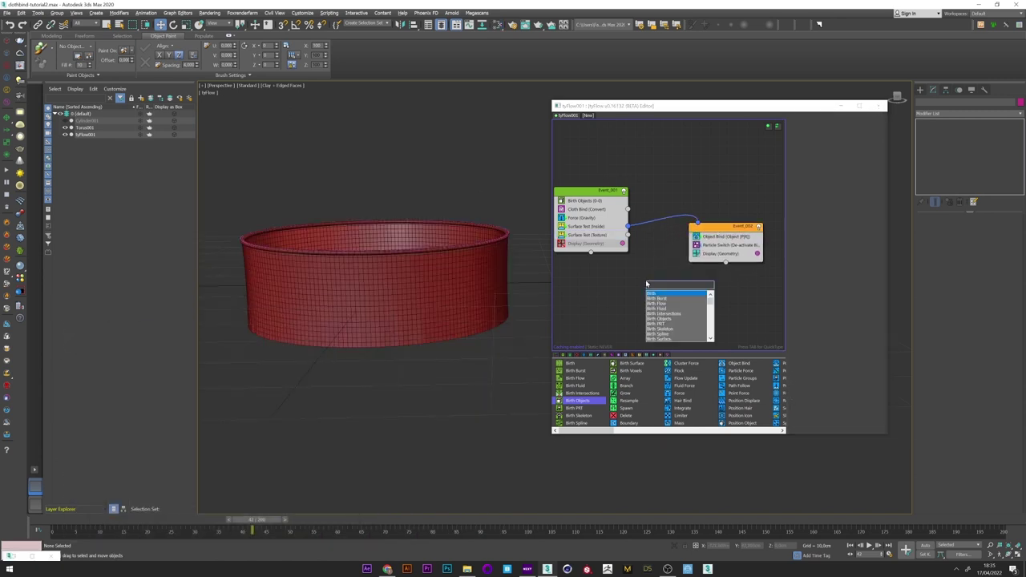
pyautogui.write('for')
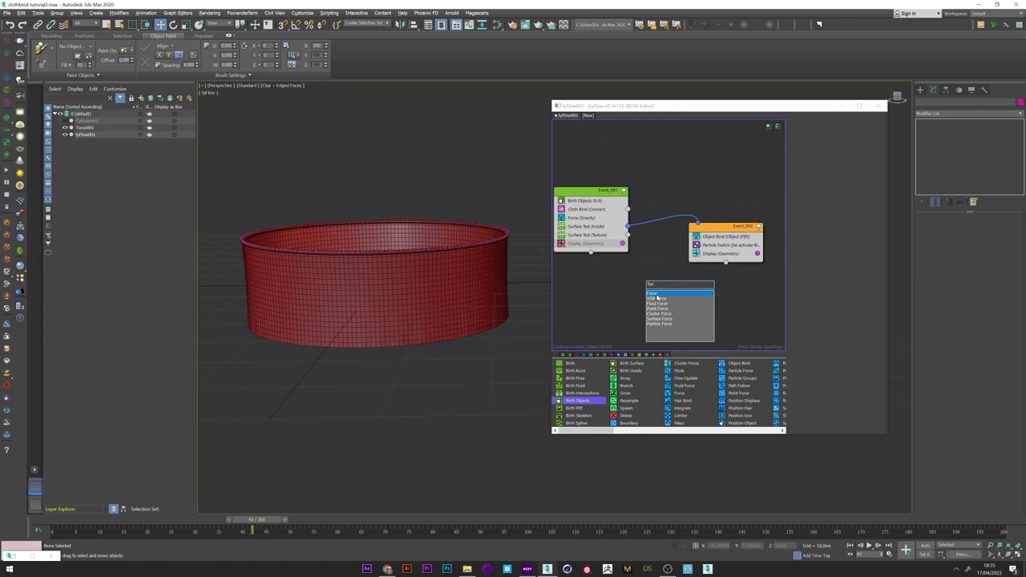
pyautogui.press('Return')
pyautogui.moveTo(641, 251); pyautogui.dragTo(634, 279)
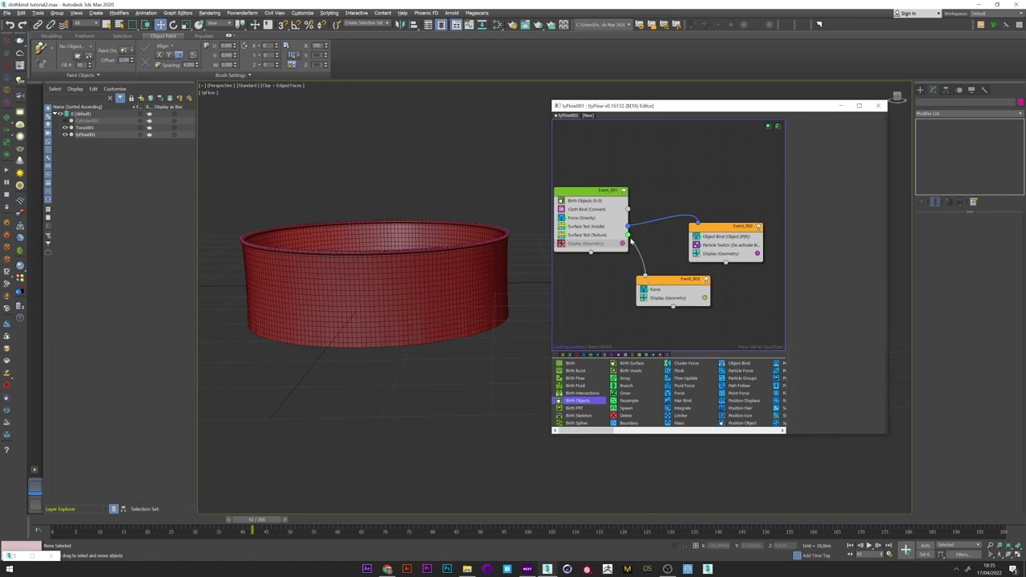
# Set the gravity strength of the Force operator in Event_003 to -1.0 cm
pyautogui.click(658, 290)
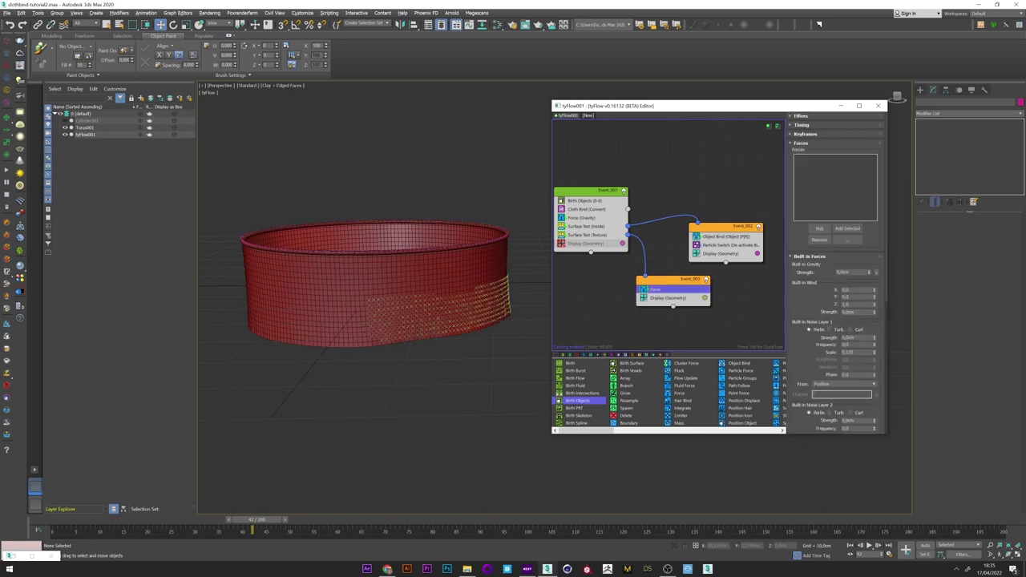
pyautogui.doubleClick(846, 272)
pyautogui.write('1')
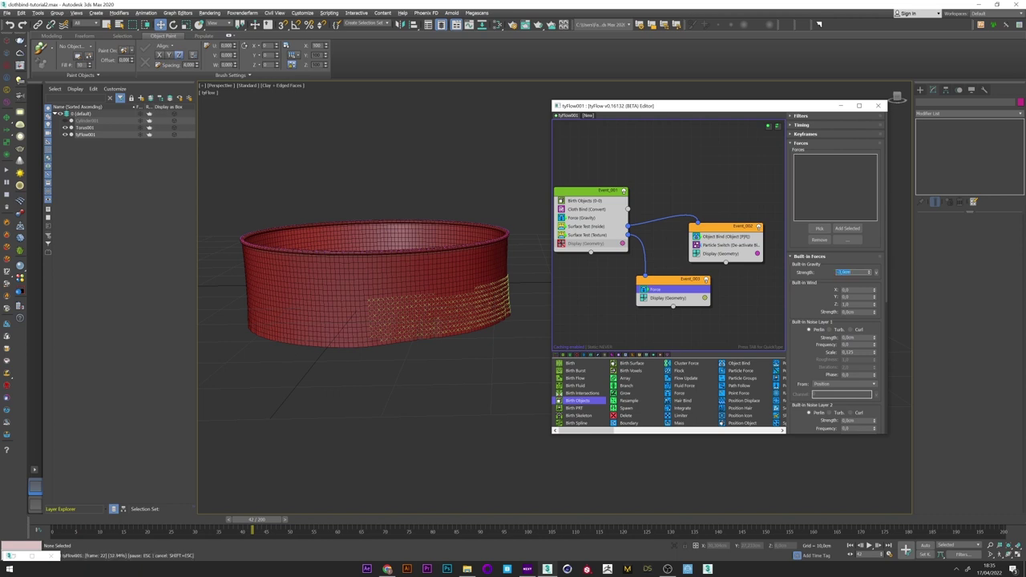
# Turn off the Display operator in Event_003 and scrub the timeline to preview the sagging cloth
pyautogui.press('Return')
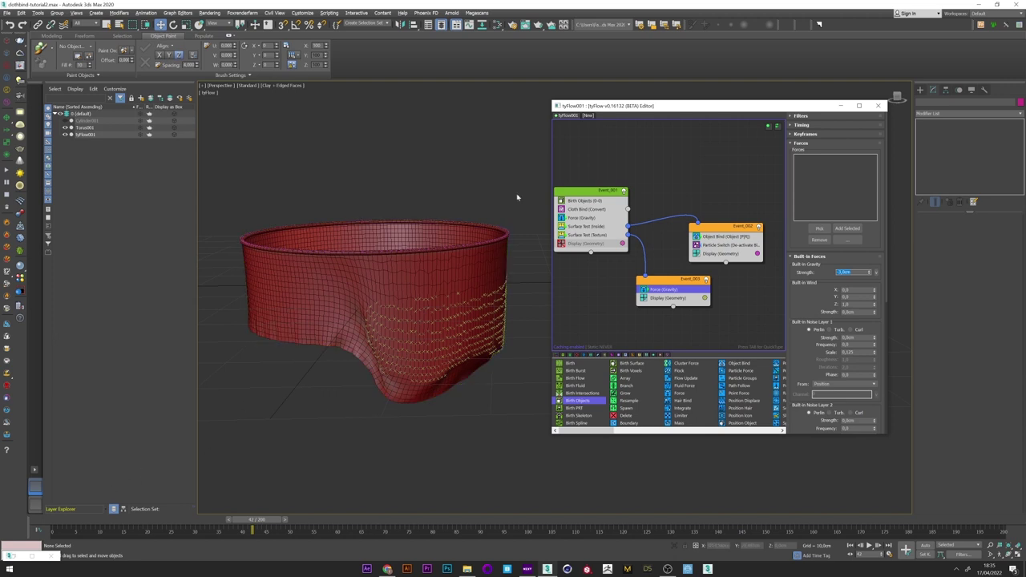
pyautogui.click(645, 297)
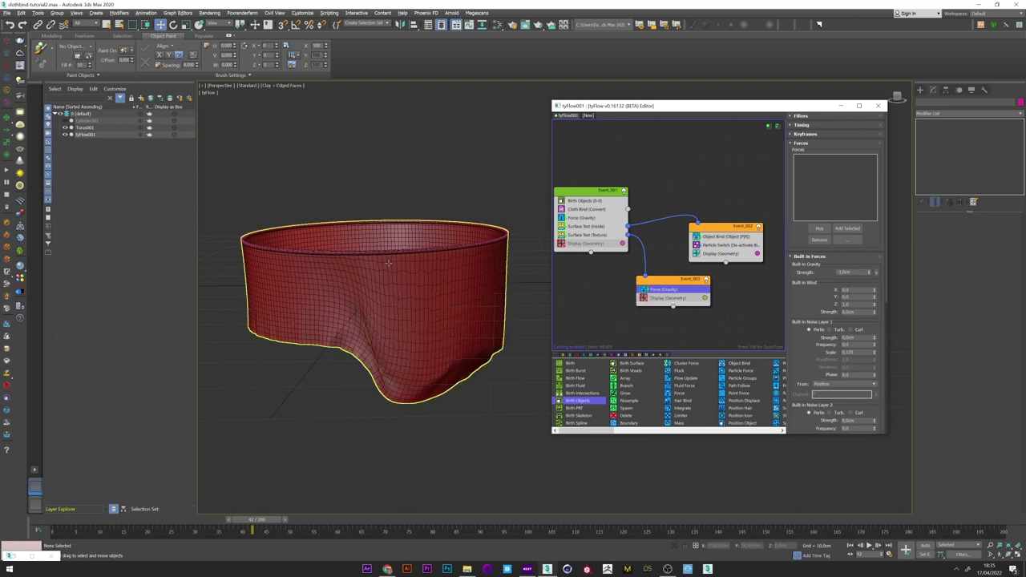
pyautogui.moveTo(375, 279); pyautogui.dragTo(386, 249, button='middle')
pyautogui.moveTo(66, 521); pyautogui.dragTo(533, 572)
pyautogui.moveTo(531, 521); pyautogui.dragTo(123, 550)
pyautogui.press('w')
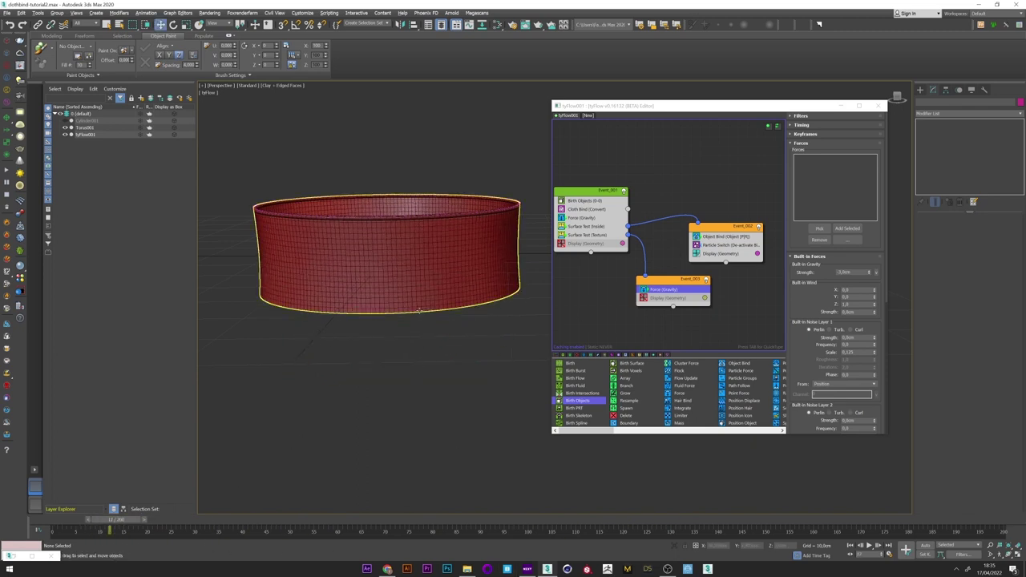
pyautogui.scroll(-3, 406, 314)
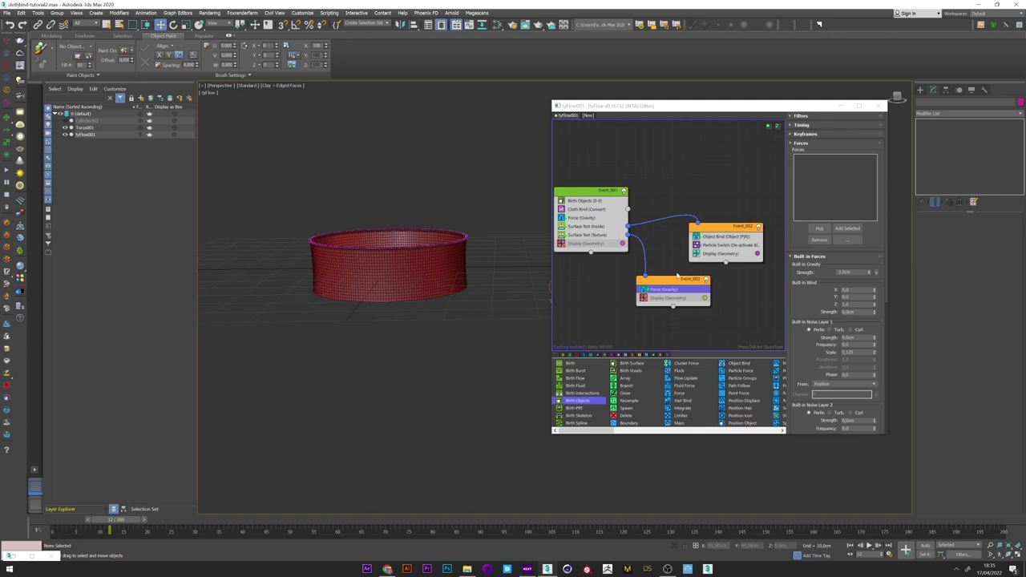
# Insert a Modify Bindings operator above Force in Event_003 and set its scalar operation to Add for the Length property
pyautogui.click(672, 290)
pyautogui.rightClick(672, 292)
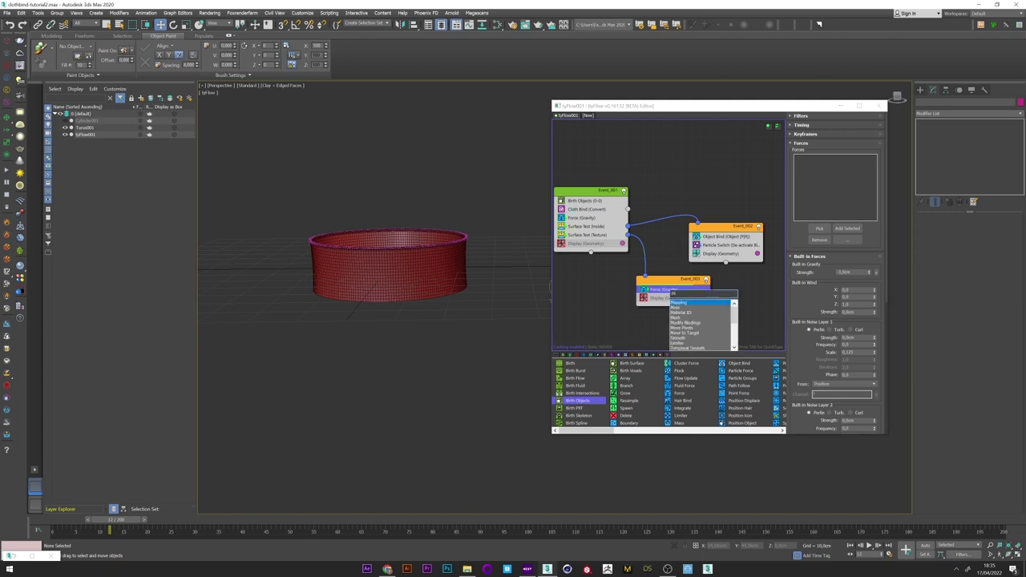
pyautogui.click(688, 303)
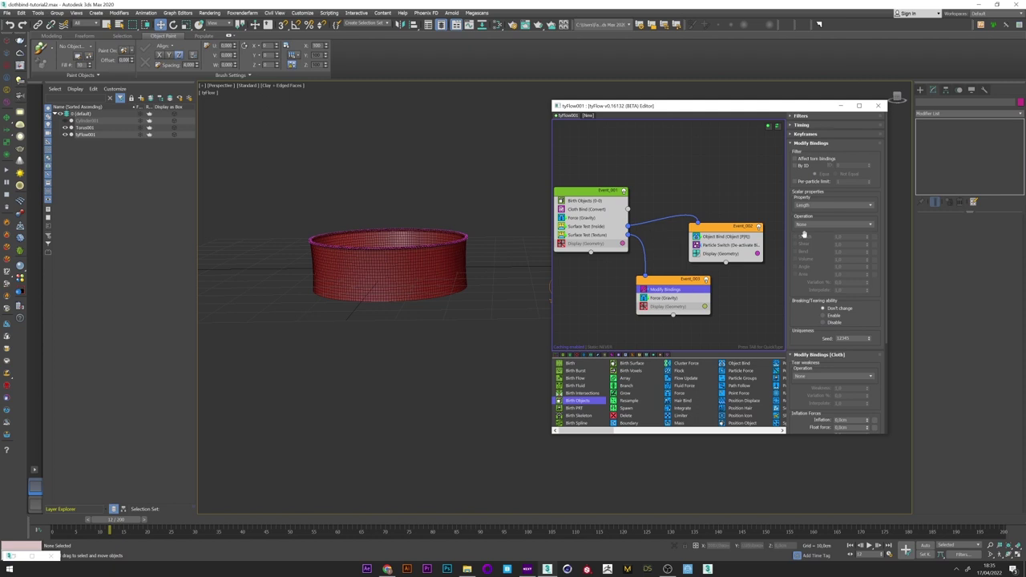
pyautogui.click(811, 206)
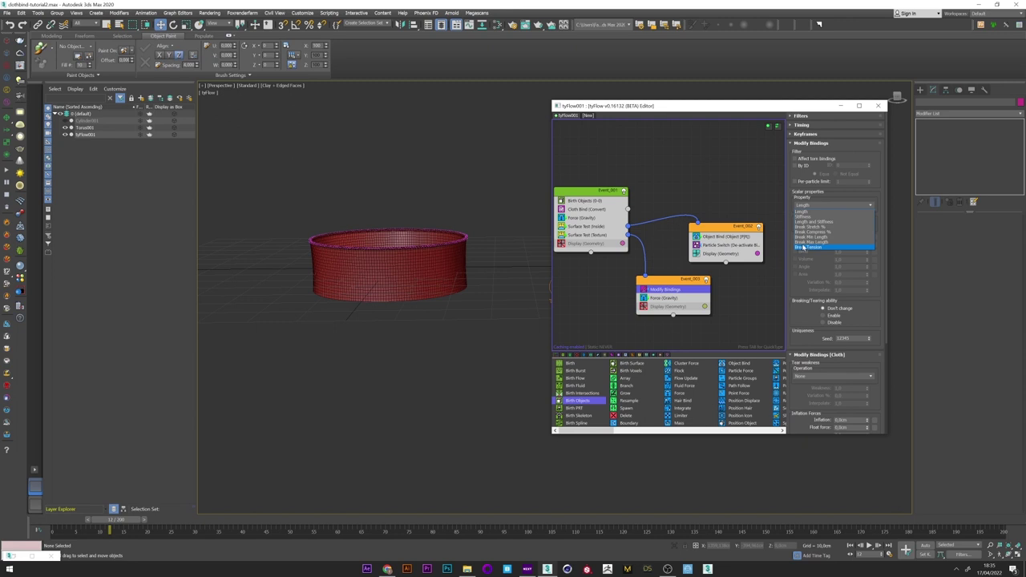
pyautogui.click(800, 286)
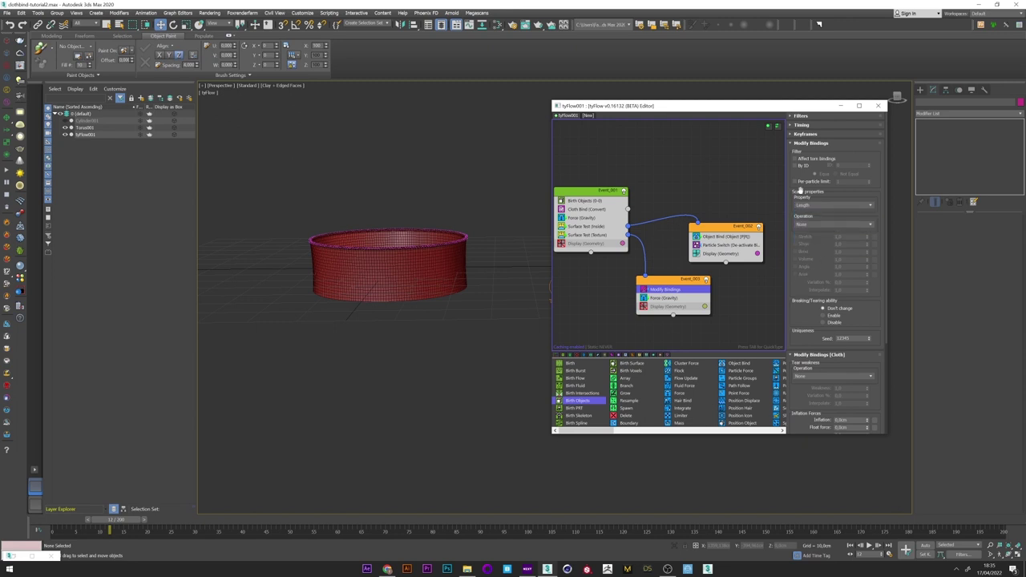
pyautogui.click(803, 226)
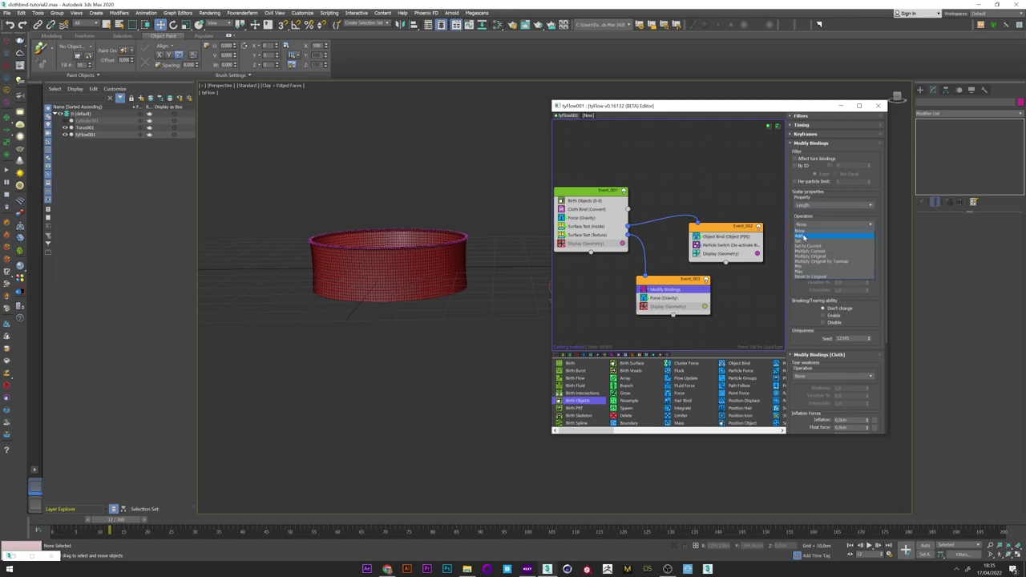
pyautogui.click(803, 235)
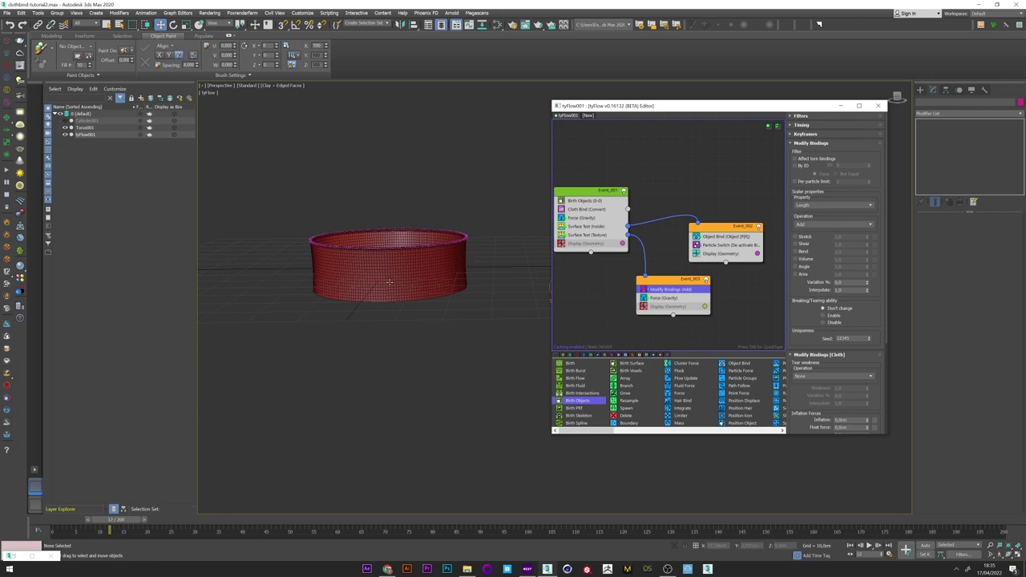
# Enable Bend in Modify Bindings with a value of 5.0 and scrub the timeline to preview the stretching cloth
pyautogui.scroll(3, 423, 278)
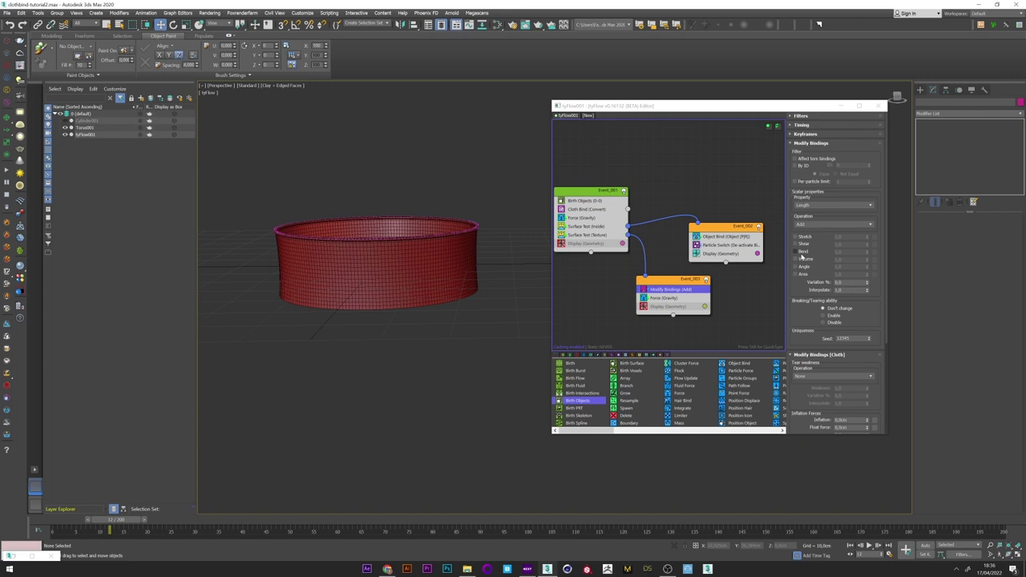
pyautogui.click(797, 251)
pyautogui.doubleClick(843, 251)
pyautogui.write('5')
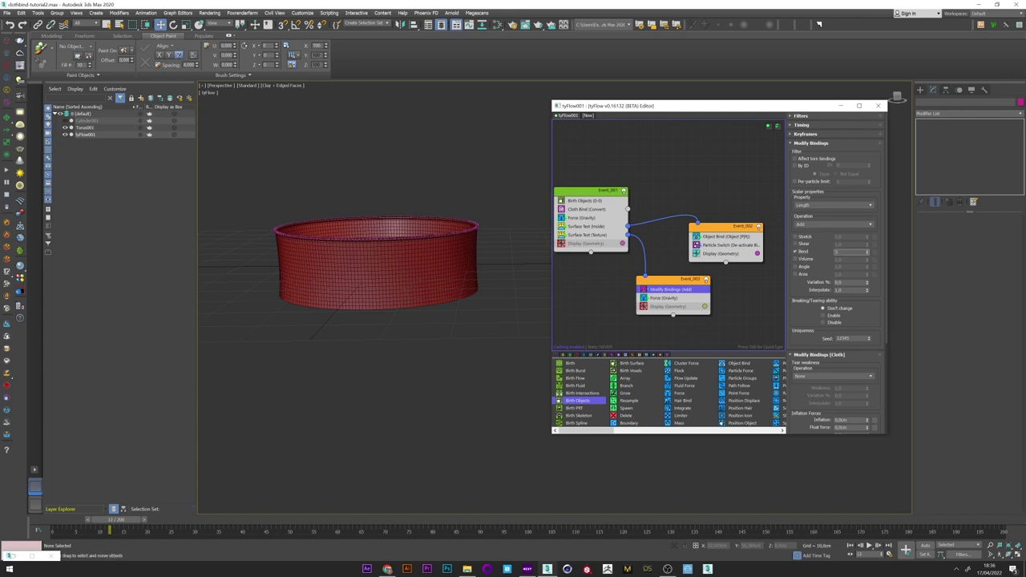
pyautogui.press('Return')
pyautogui.moveTo(56, 529); pyautogui.dragTo(273, 523)
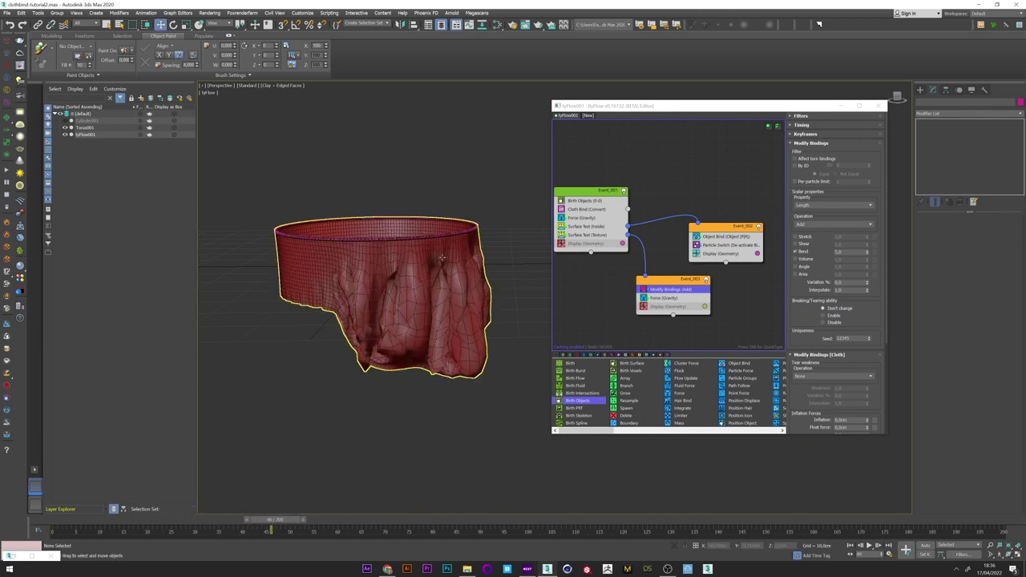
pyautogui.moveTo(70, 524); pyautogui.dragTo(49, 525)
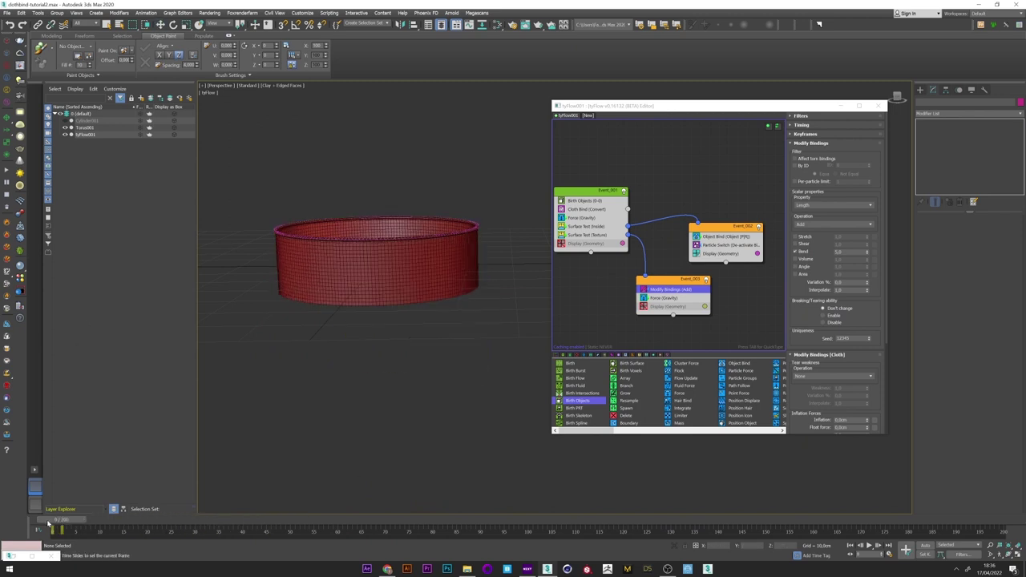
# Enable the TurboSmooth modifier on Cylinder001 and scrub the timeline to preview the denser cloth
pyautogui.click(87, 121)
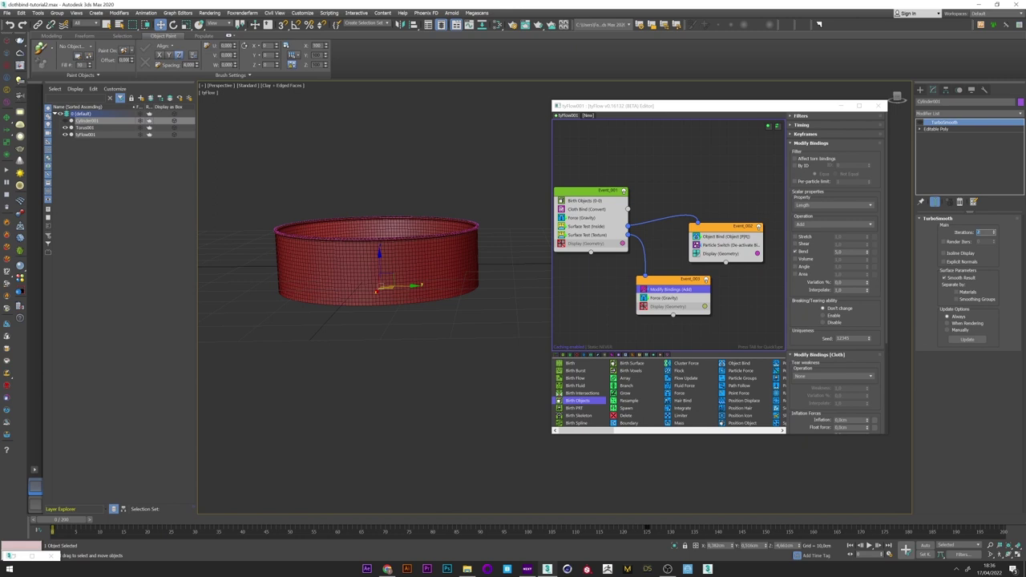
pyautogui.click(920, 122)
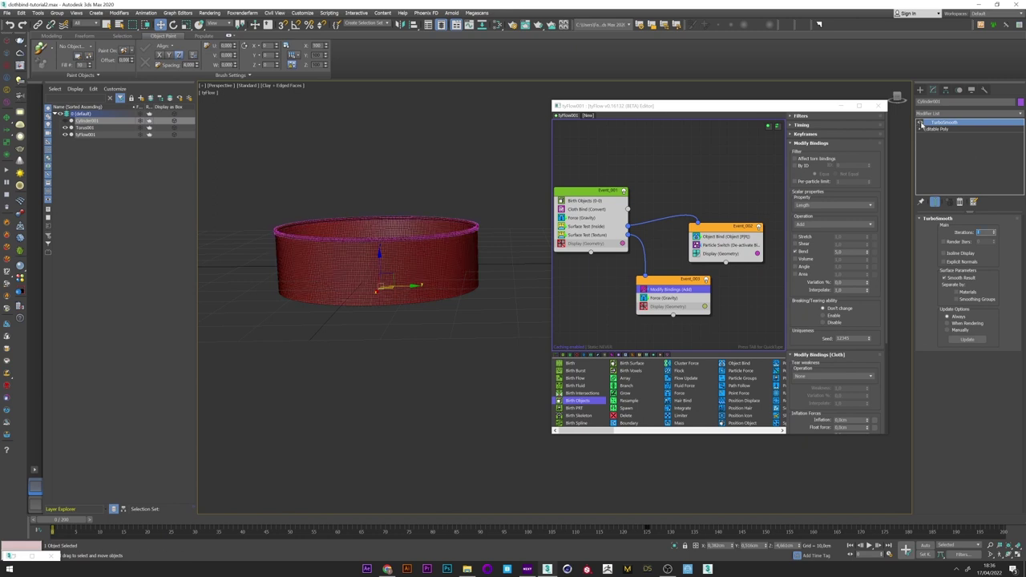
pyautogui.click(268, 521)
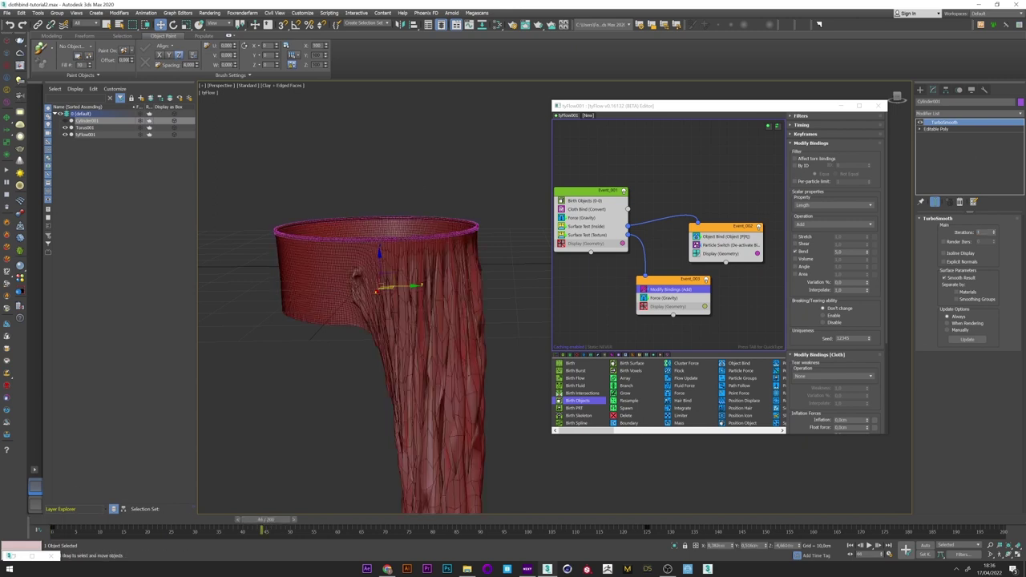
pyautogui.moveTo(245, 521); pyautogui.dragTo(362, 519)
pyautogui.click(408, 324)
pyautogui.scroll(-3, 408, 324)
pyautogui.keyDown('alt'); pyautogui.moveTo(408, 324); pyautogui.dragTo(359, 294, button='middle'); pyautogui.keyUp('alt')
pyautogui.moveTo(57, 522); pyautogui.dragTo(187, 505)
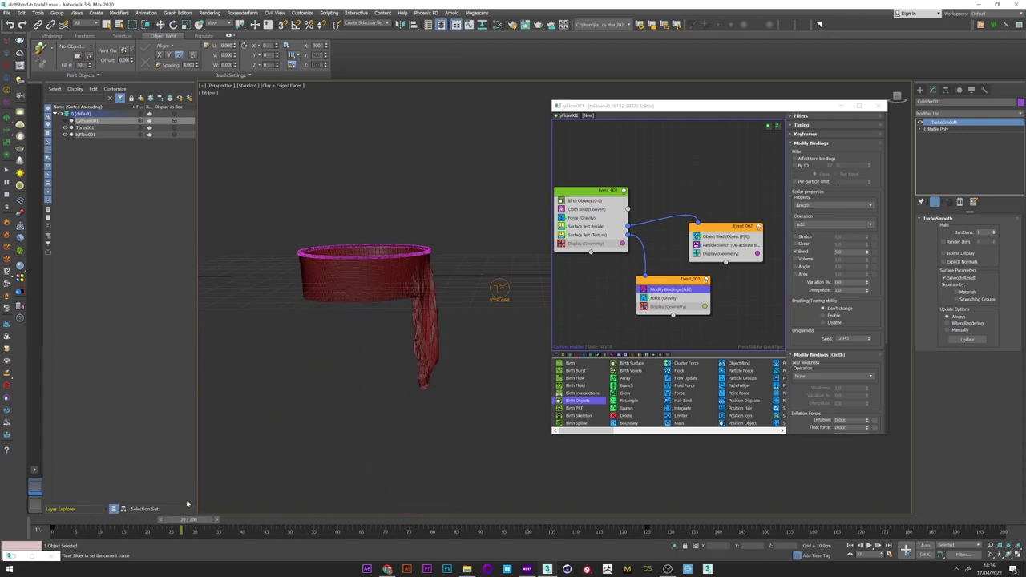
# Set the Force gravity strength in Event_003 to -1.5 cm and scrub the timeline to inspect the draping cloth
pyautogui.click(666, 298)
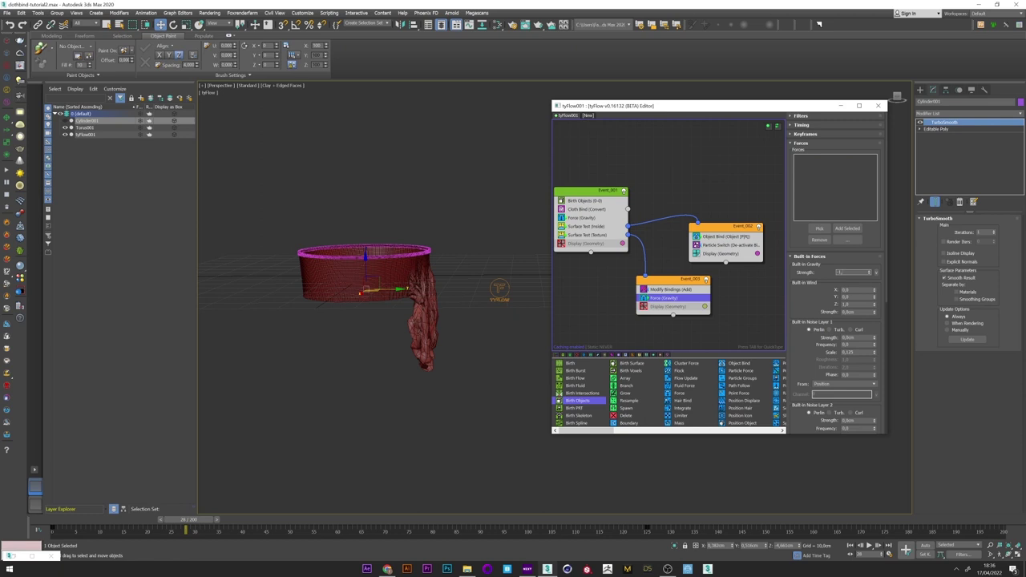
pyautogui.click(348, 412)
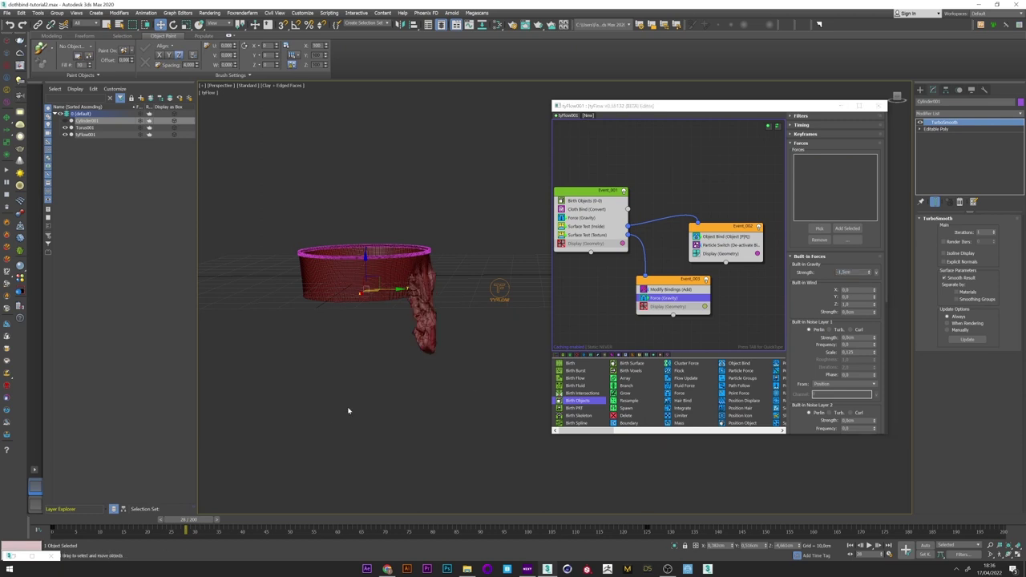
pyautogui.moveTo(64, 528); pyautogui.dragTo(406, 532)
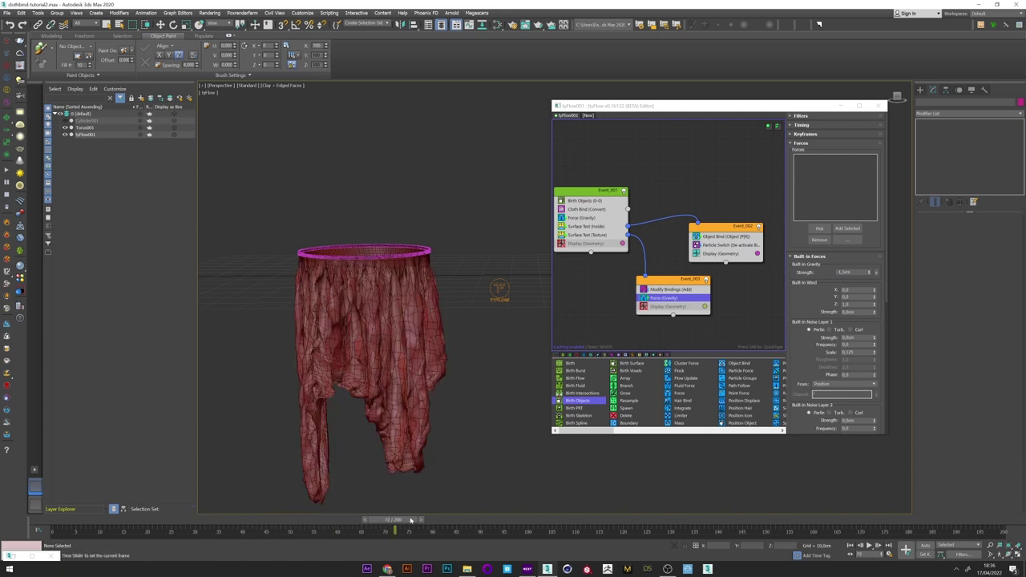
pyautogui.scroll(3, 352, 285)
pyautogui.click(337, 368)
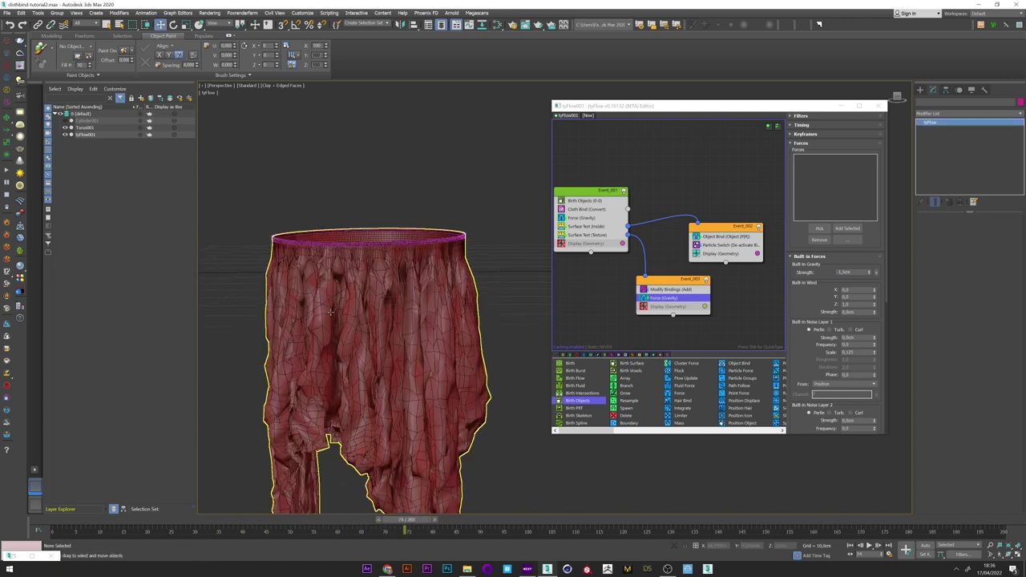
pyautogui.scroll(-1, 337, 329)
pyautogui.click(341, 203)
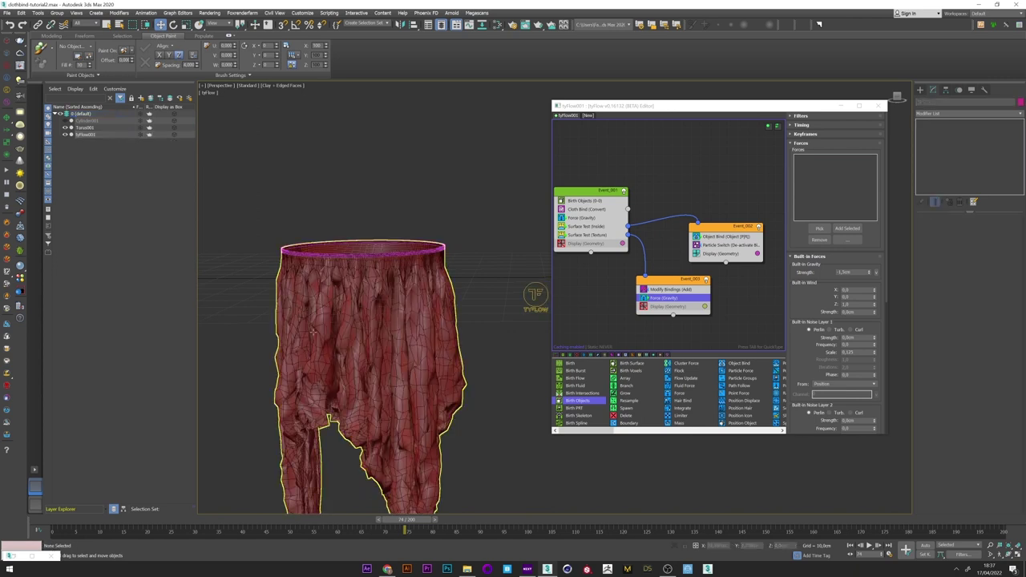
# Add a tyRelax modifier to tyFlow001 with an amount of 0.15 and 10 iterations
pyautogui.click(945, 114)
pyautogui.click(946, 115)
pyautogui.press('t')
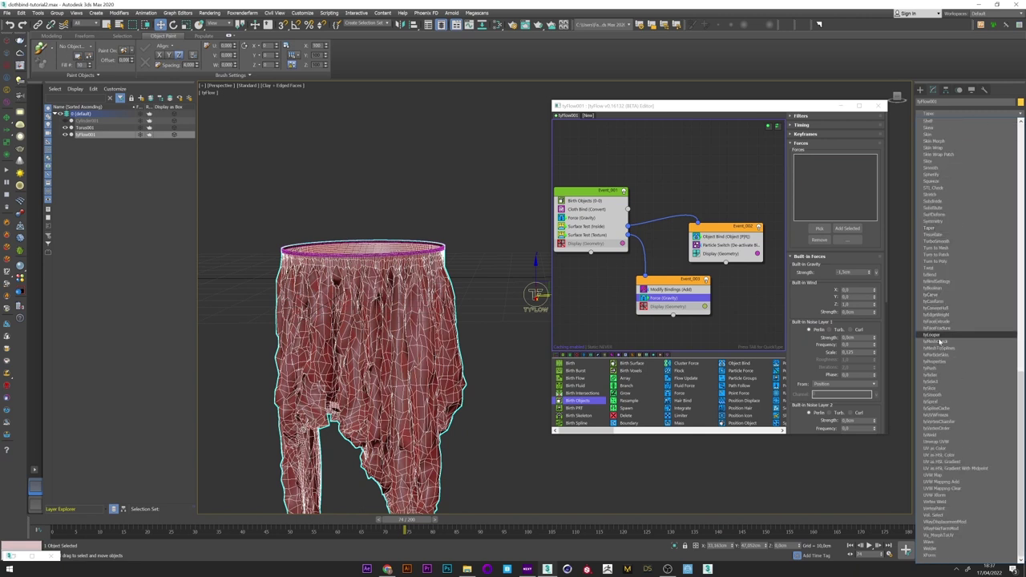
pyautogui.click(933, 375)
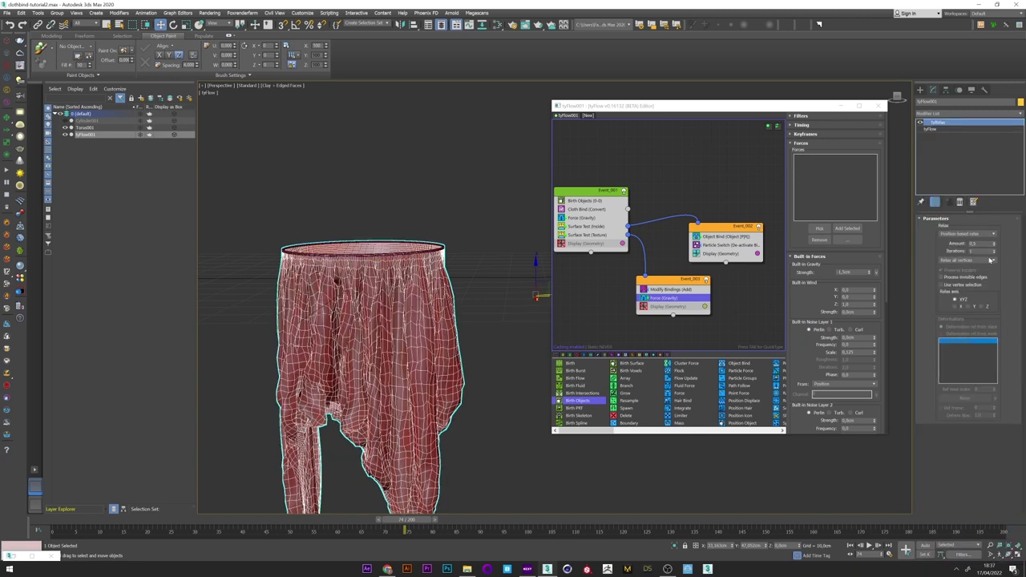
pyautogui.doubleClick(983, 243)
pyautogui.write('1')
pyautogui.press('Return')
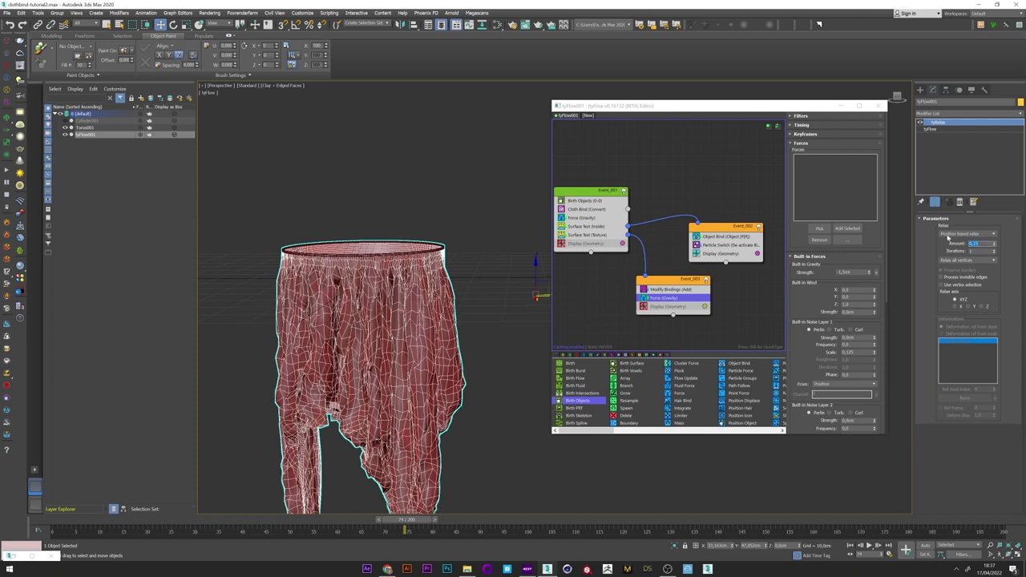
pyautogui.press('Tab')
pyautogui.write('10')
pyautogui.press('Return')
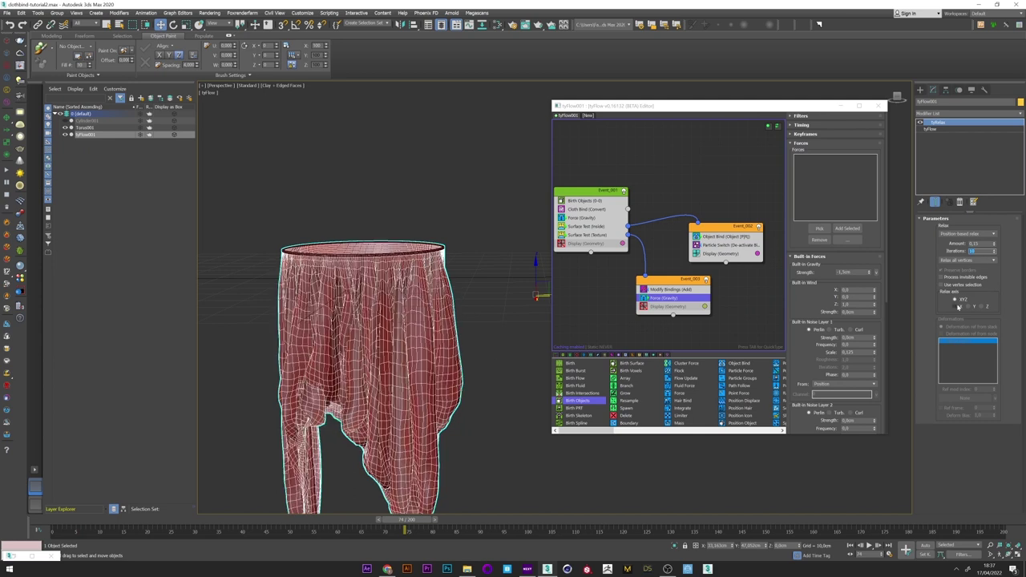
# Limit tyRelax to vertices on closed edges, deselect the cloth and turn off edged faces in the viewport
pyautogui.keyDown('alt'); pyautogui.moveTo(305, 365); pyautogui.dragTo(311, 327, button='middle'); pyautogui.keyUp('alt')
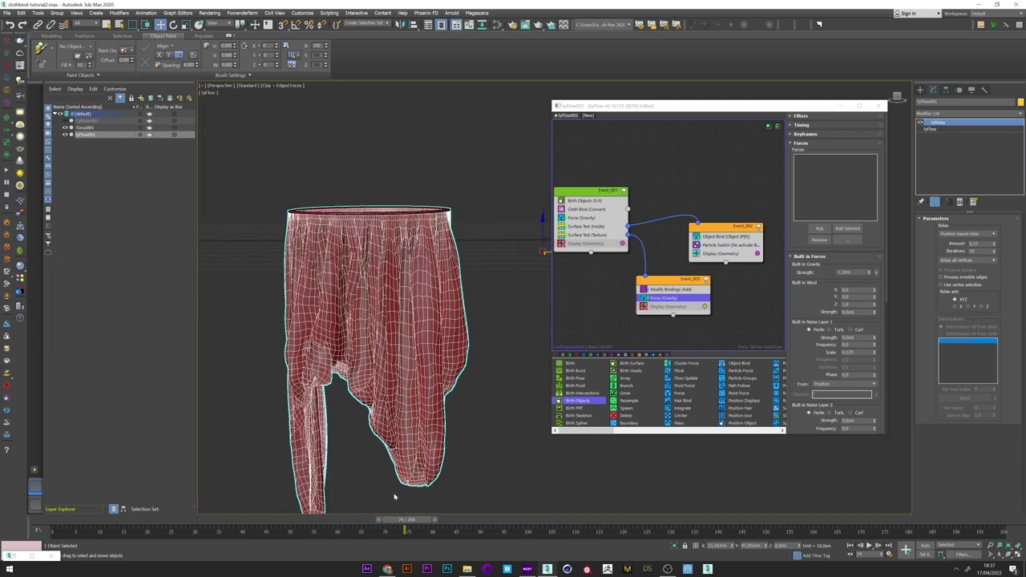
pyautogui.click(957, 259)
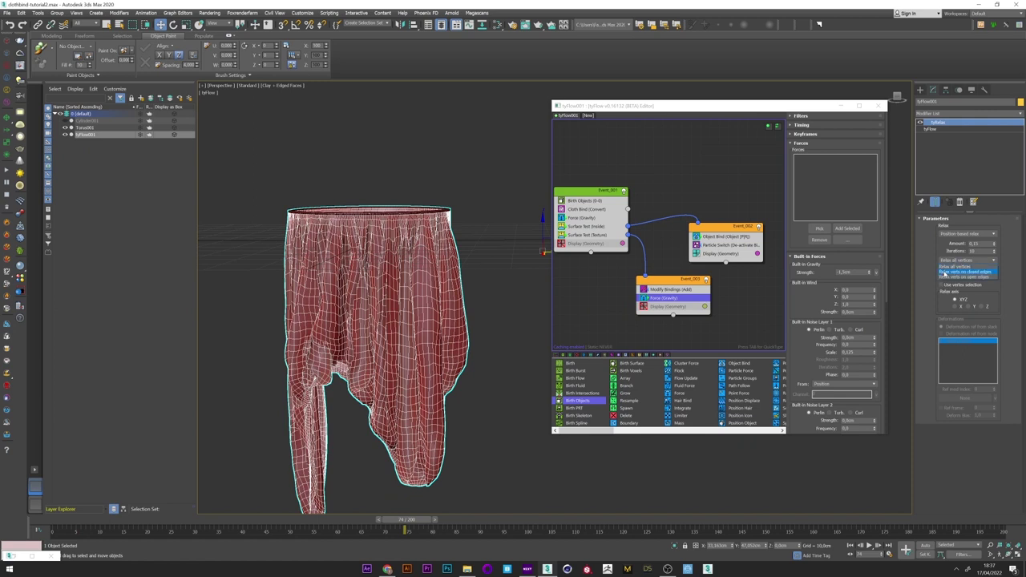
pyautogui.click(966, 273)
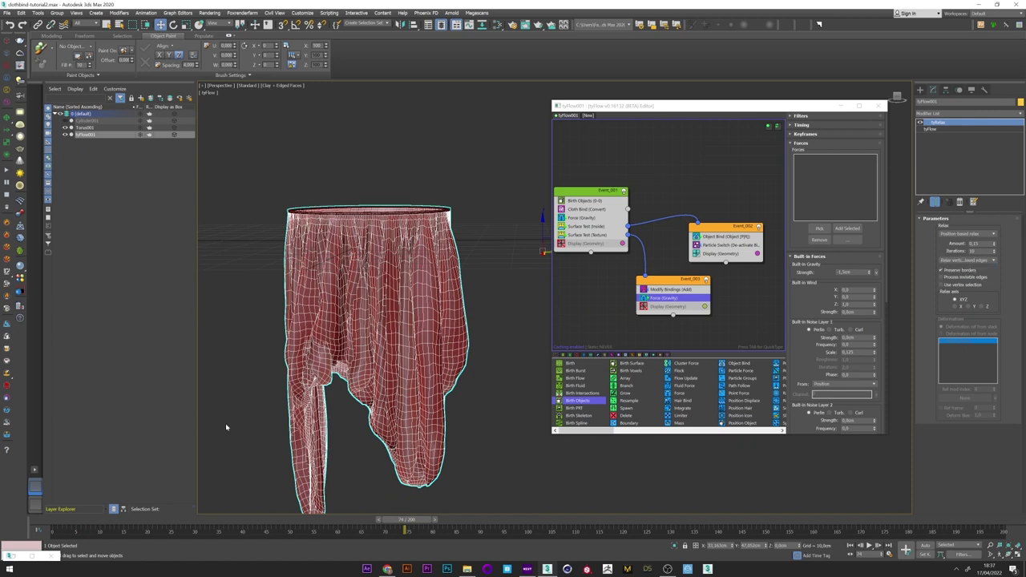
pyautogui.click(286, 158)
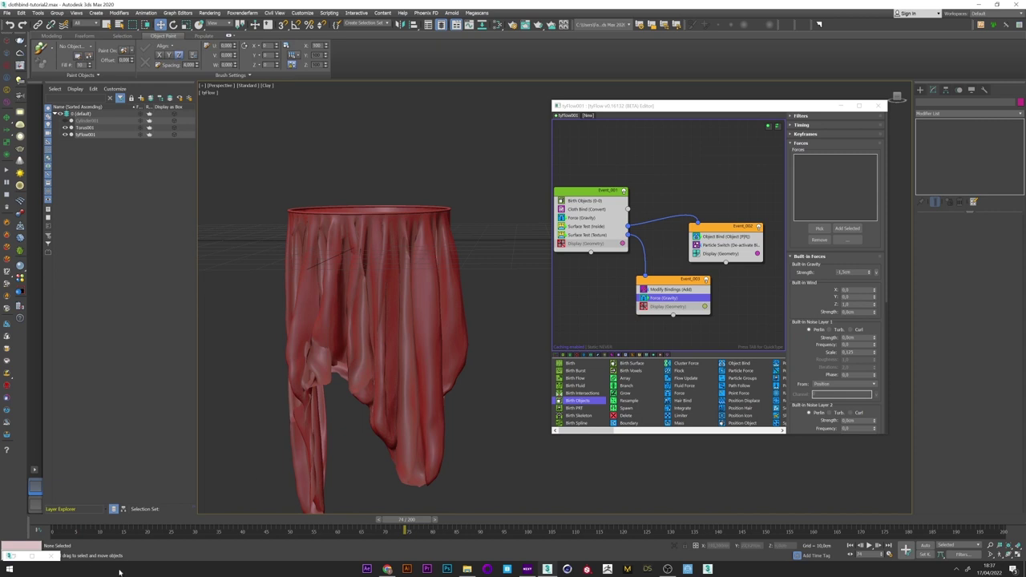
# Scrub the timeline to review the relaxed cloth in the shaded view
pyautogui.moveTo(57, 529); pyautogui.dragTo(384, 521)
pyautogui.scroll(1, 386, 237)
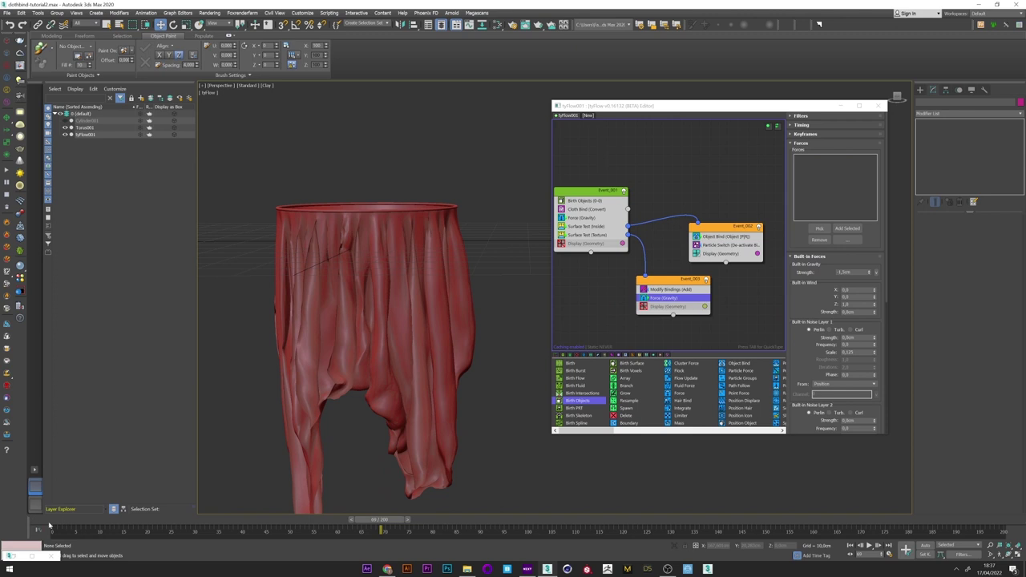
pyautogui.moveTo(51, 528); pyautogui.dragTo(312, 525)
# Add a Shell modifier above tyRelax on tyFlow001
pyautogui.click(376, 400)
pyautogui.click(950, 114)
pyautogui.scroll(-1, 950, 114)
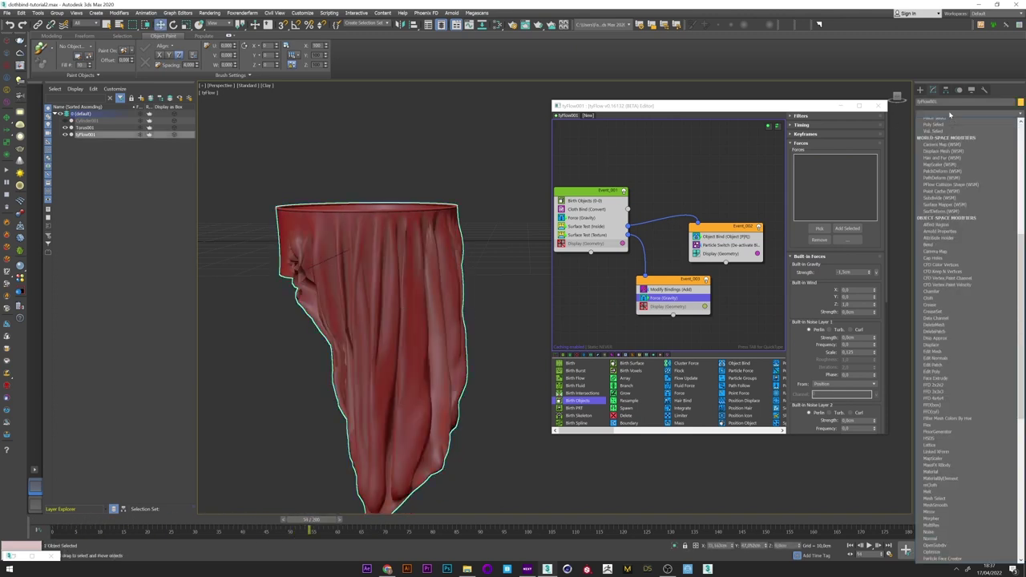
pyautogui.press('t')
pyautogui.press('s')
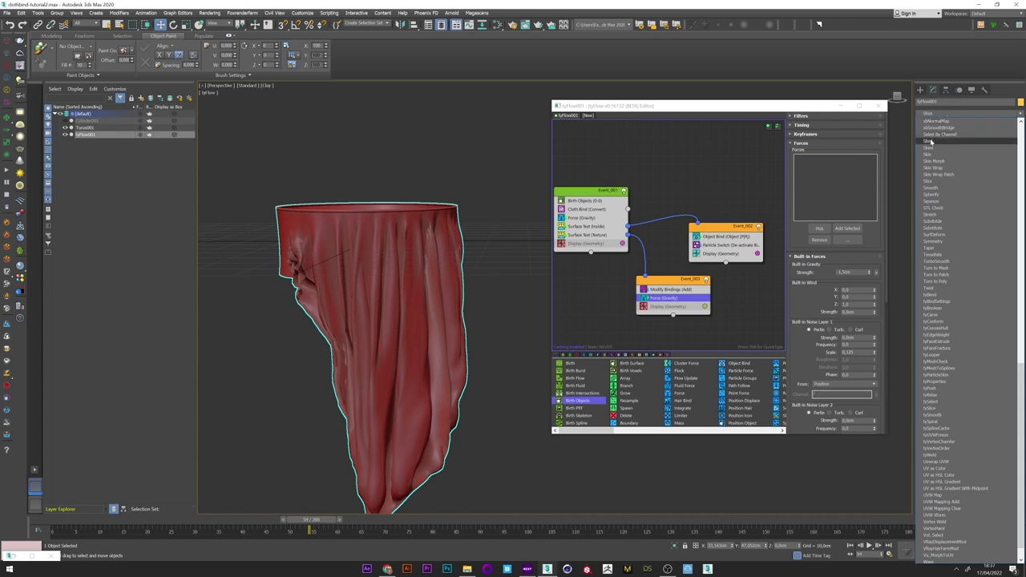
pyautogui.click(930, 141)
pyautogui.moveTo(988, 239); pyautogui.dragTo(872, 224)
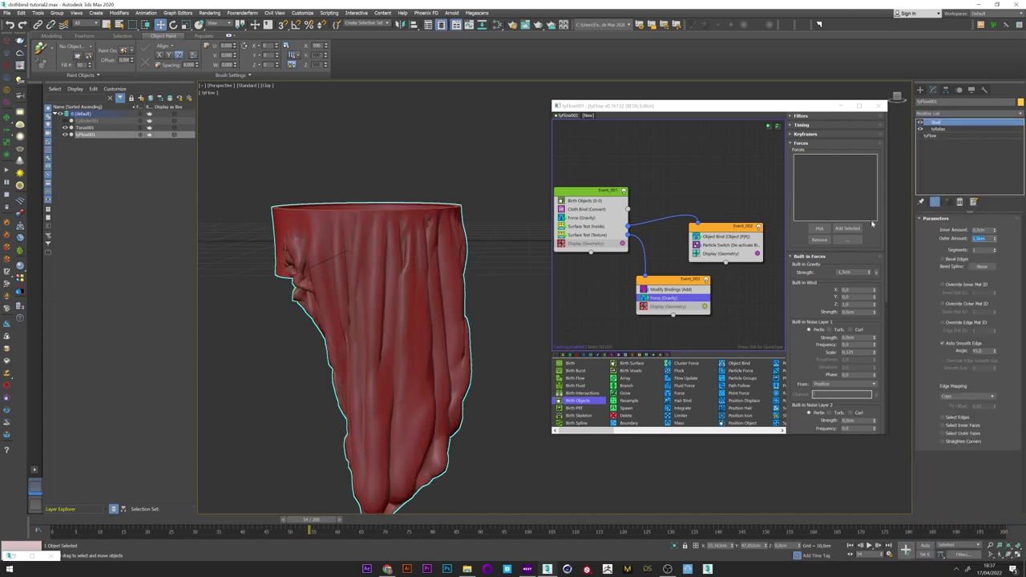
# Switch the viewport to Default Shading and set the Shell's outer amount to 0, giving it a slight inner amount instead
pyautogui.click(268, 87)
pyautogui.click(297, 94)
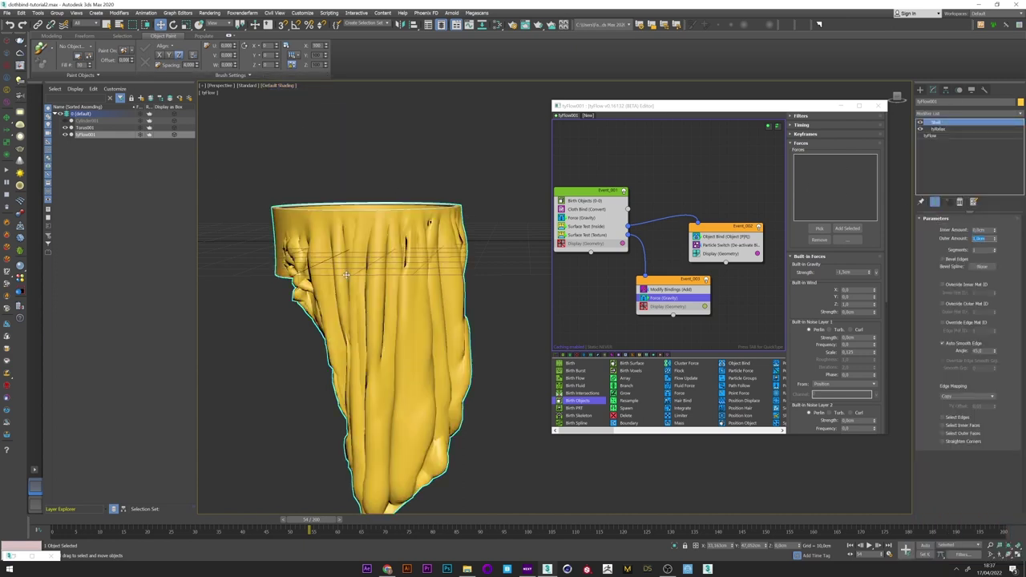
pyautogui.write('0')
pyautogui.press('Return')
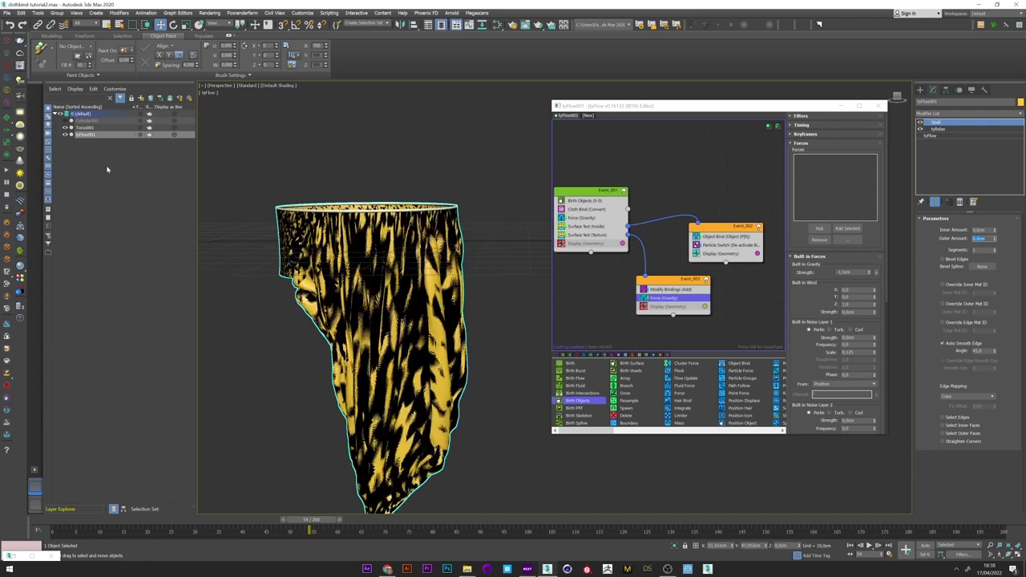
pyautogui.click(994, 230)
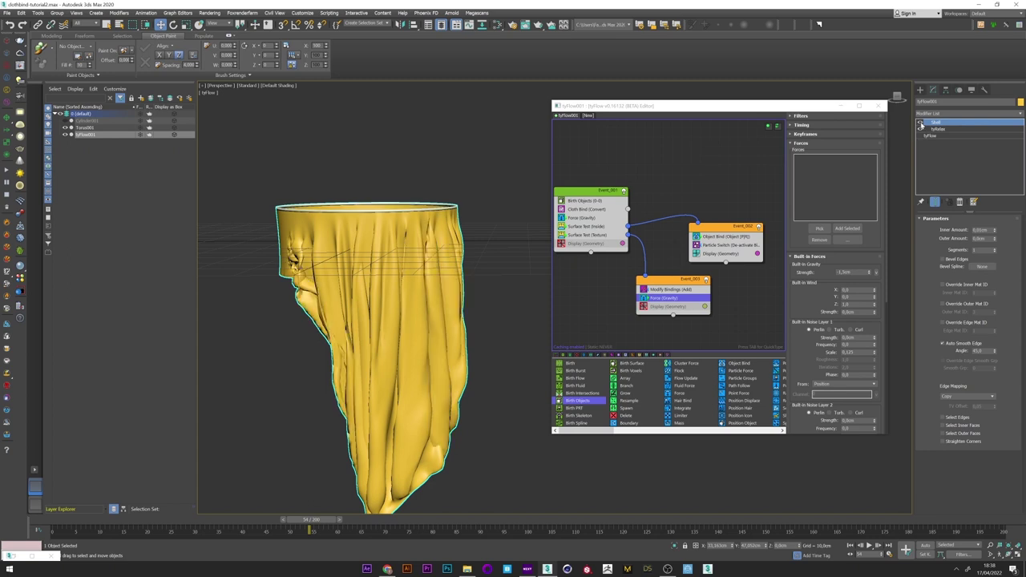
# Hide the viewport grid and return the timeline to frame 0
pyautogui.moveTo(80, 520); pyautogui.dragTo(255, 521)
pyautogui.click(203, 85)
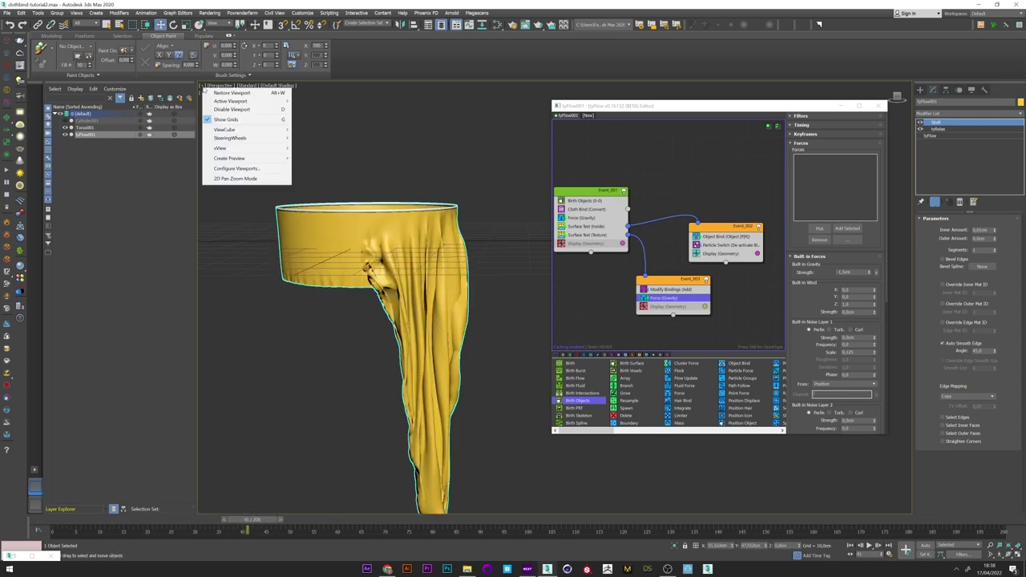
pyautogui.click(239, 119)
pyautogui.moveTo(65, 517)
pyautogui.mouseDown()
pyautogui.moveTo(365, 520)
pyautogui.moveTo(65, 519)
pyautogui.mouseUp()
# Set the time scale of tyFlow001 to 0.7 and scrub the timeline to frame 44
pyautogui.click(87, 127)
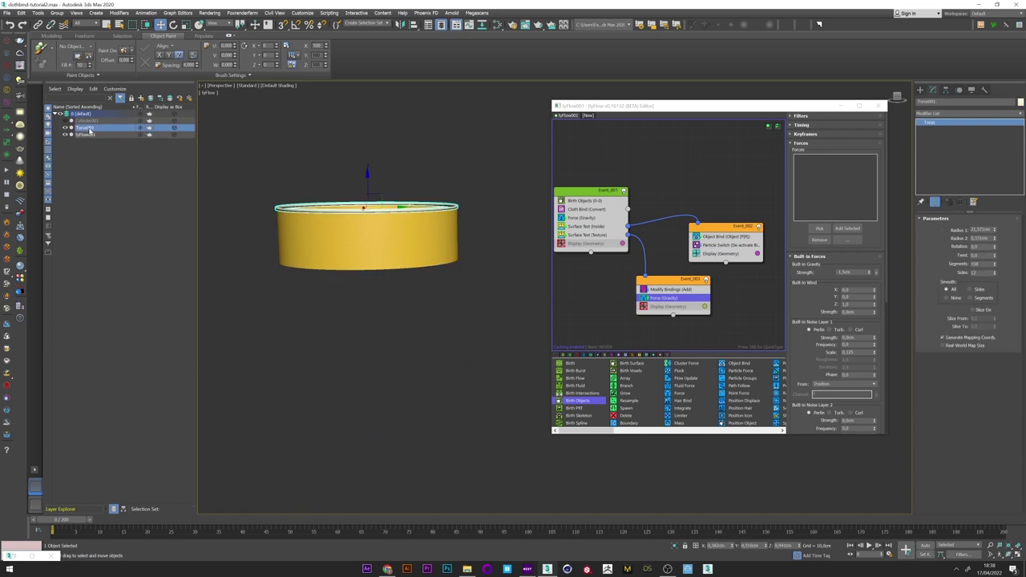
pyautogui.click(86, 135)
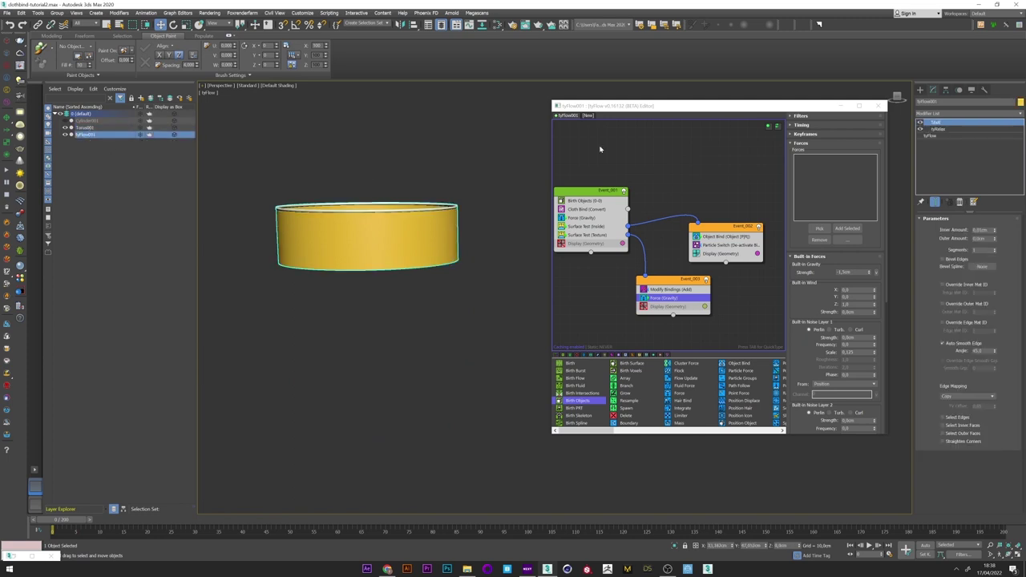
pyautogui.click(943, 136)
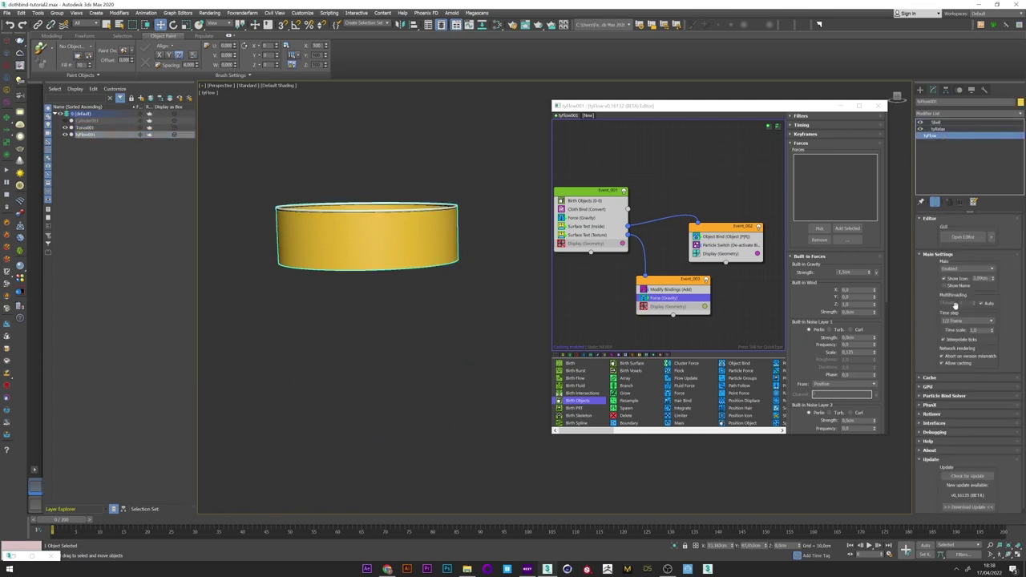
pyautogui.doubleClick(984, 331)
pyautogui.moveTo(252, 521)
pyautogui.mouseDown()
pyautogui.moveTo(261, 521)
pyautogui.moveTo(54, 522)
pyautogui.moveTo(303, 534)
pyautogui.moveTo(240, 534)
pyautogui.moveTo(265, 534)
pyautogui.mouseUp()
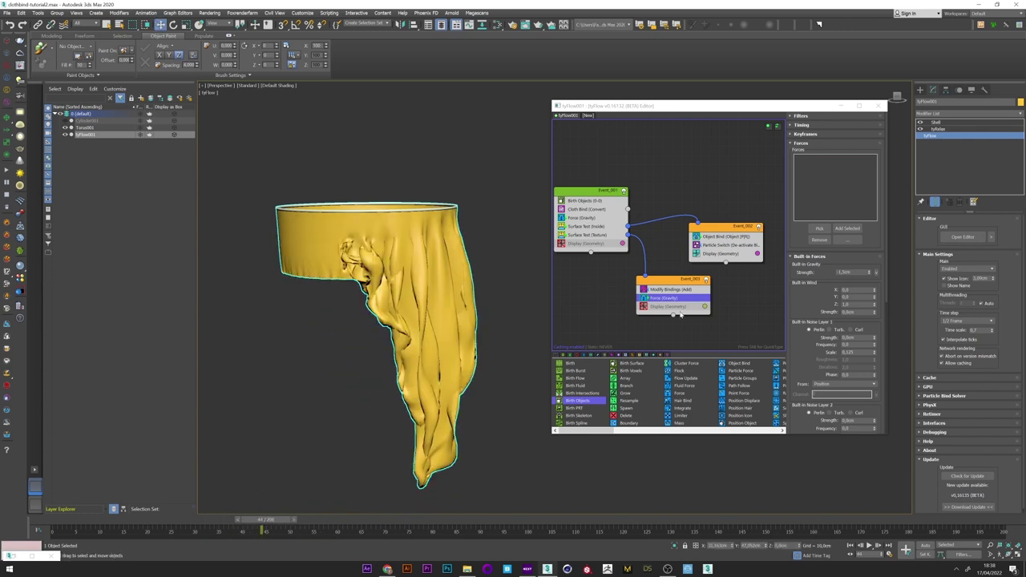
# Try enabling Stretch in the Modify Bindings operator of Event_003 and switch it off again
pyautogui.click(681, 290)
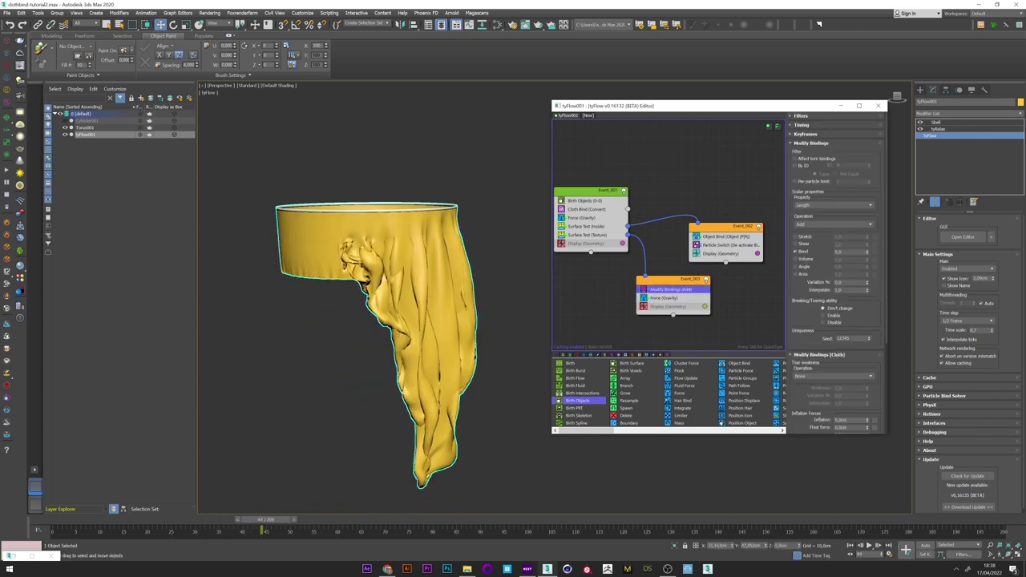
pyautogui.click(796, 237)
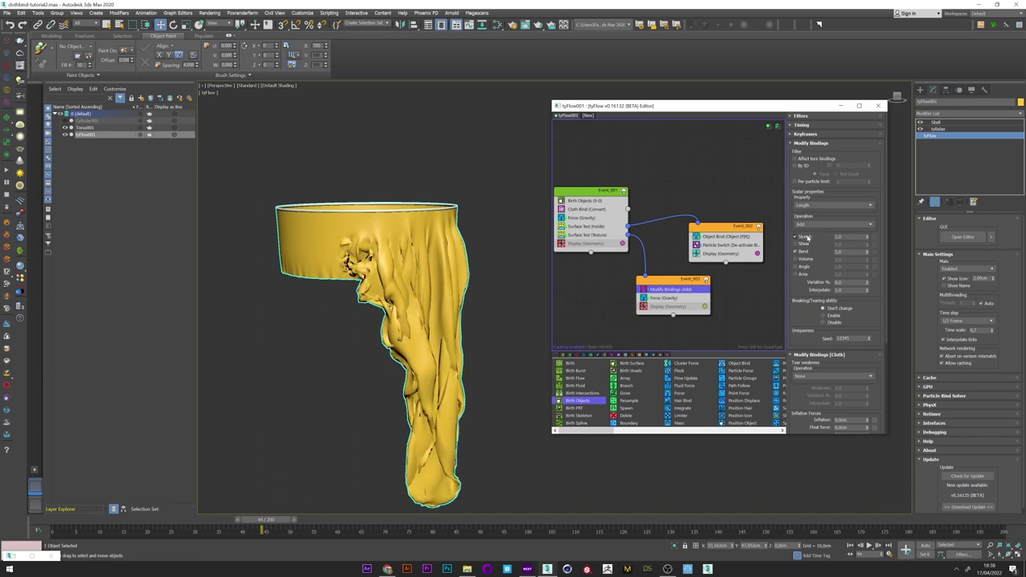
pyautogui.click(805, 237)
# Set Bend in Event_003's Modify Bindings operator to 2 and scrub the timeline to check the cloth
pyautogui.doubleClick(842, 253)
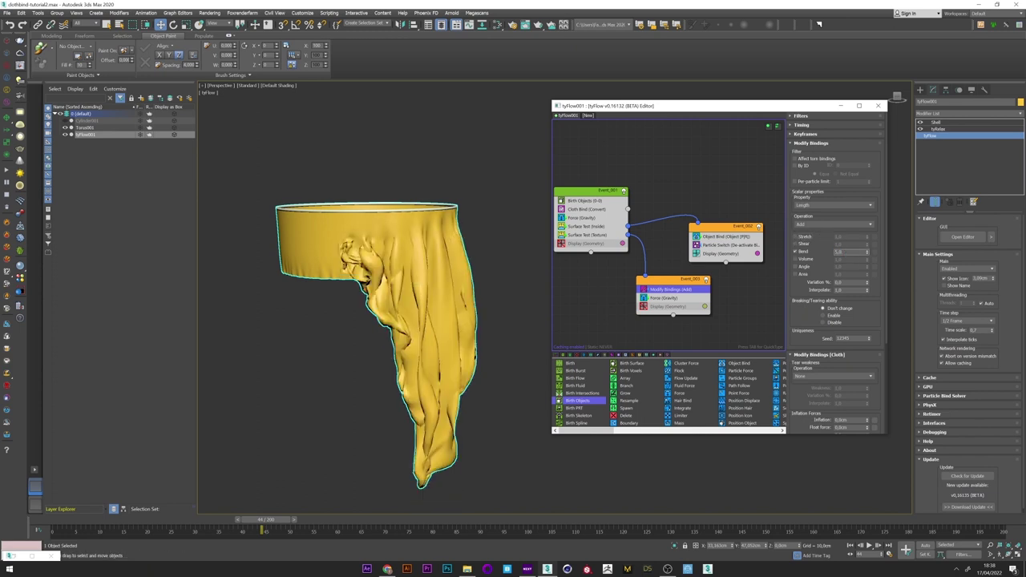
pyautogui.write('2')
pyautogui.press('Return')
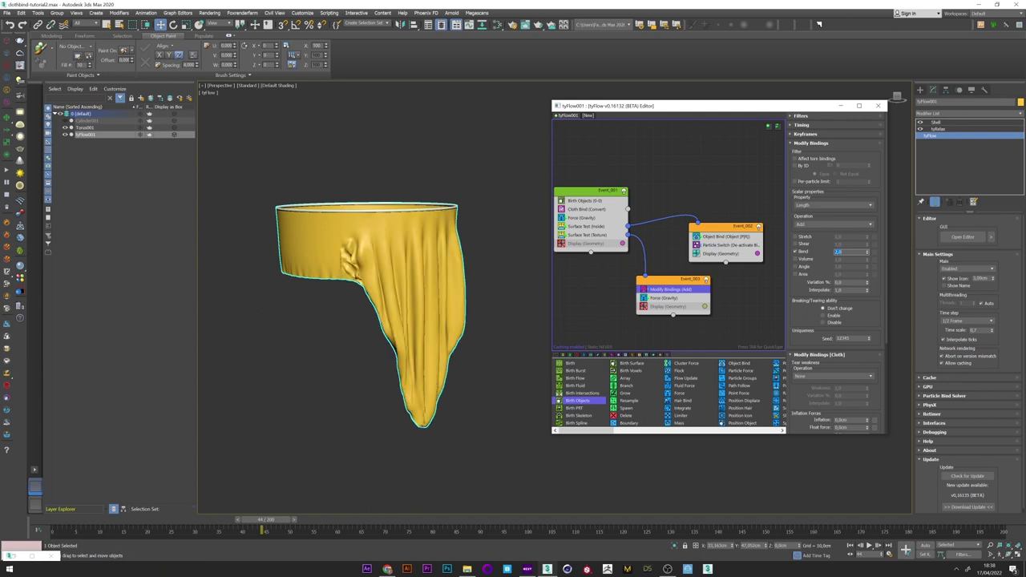
pyautogui.moveTo(60, 527); pyautogui.dragTo(305, 533)
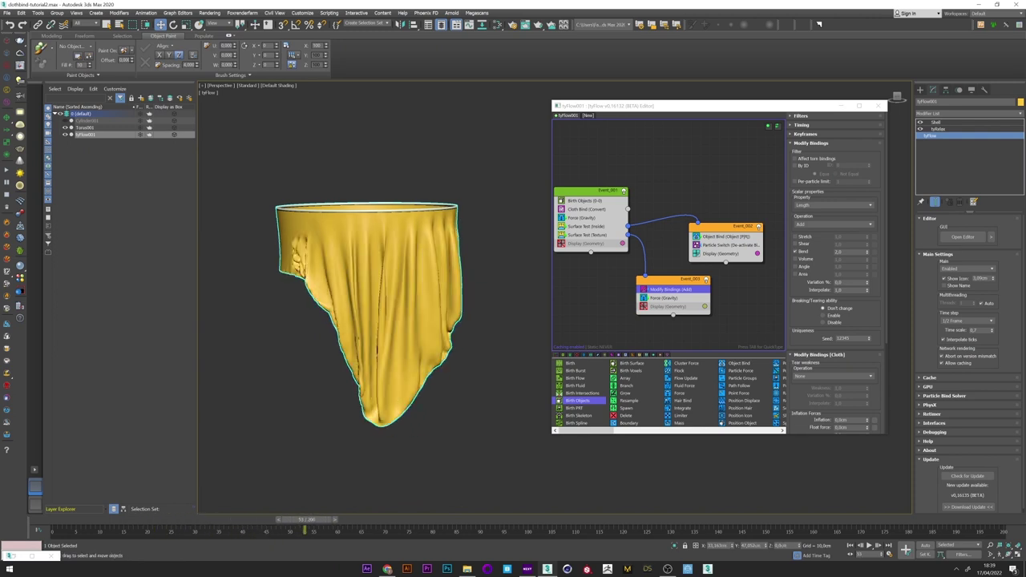
# Set Bend in Event_003's Modify Bindings operator to 4 and scrub the timeline to review the thickened cloth
pyautogui.doubleClick(847, 252)
pyautogui.write('4')
pyautogui.press('Return')
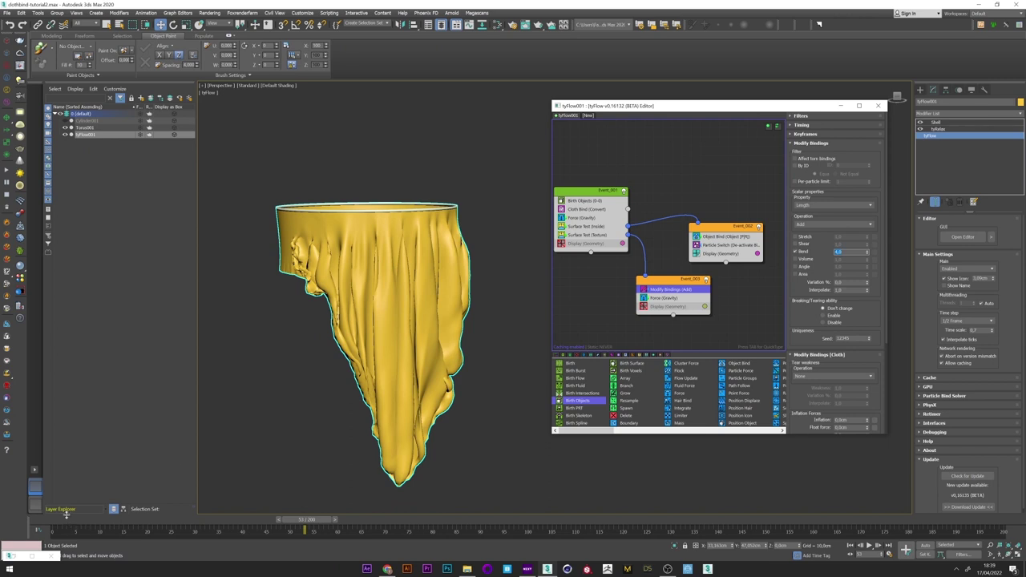
pyautogui.moveTo(68, 519); pyautogui.dragTo(347, 531)
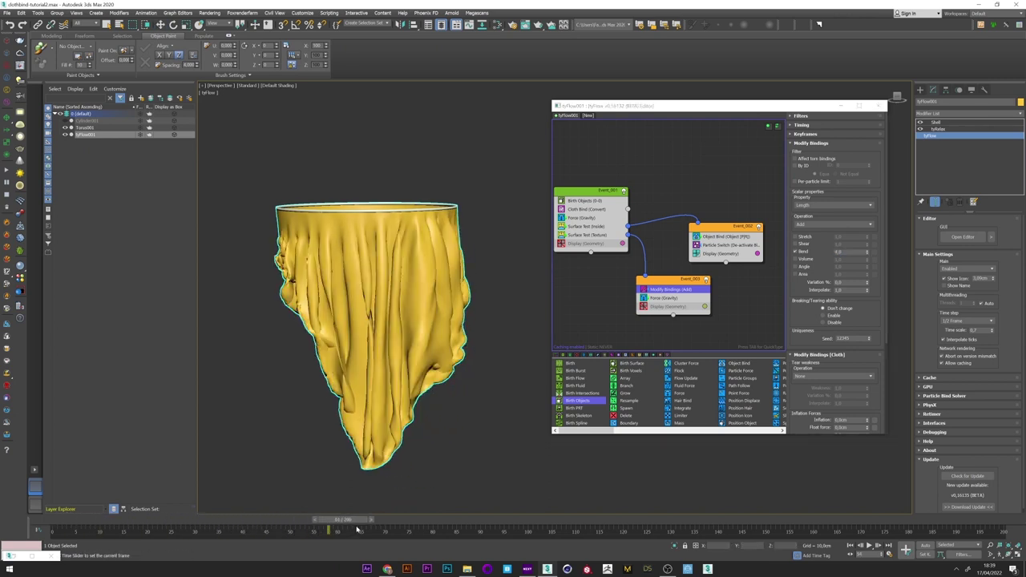
pyautogui.click(375, 343)
pyautogui.moveTo(68, 520); pyautogui.dragTo(549, 521)
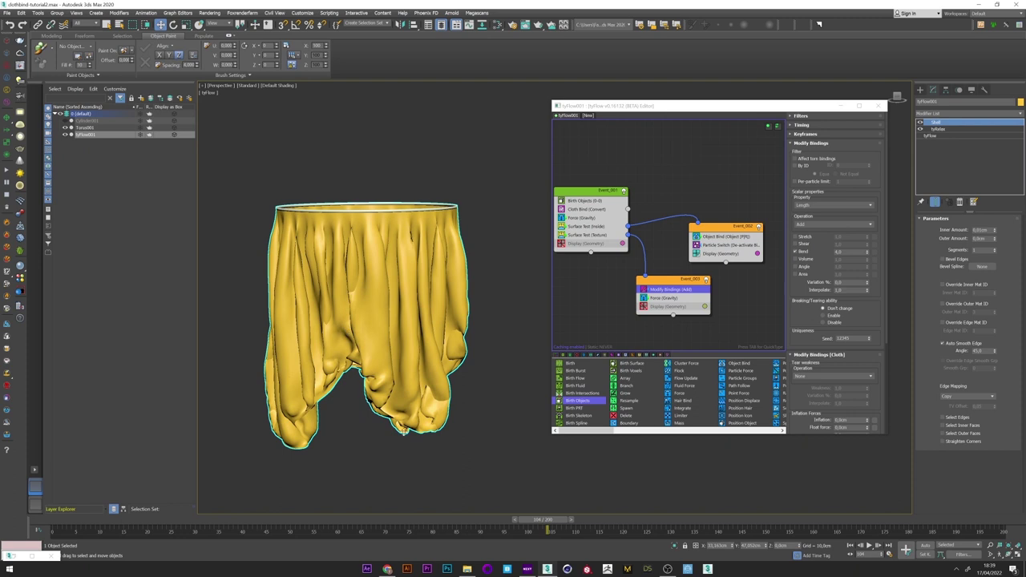
pyautogui.moveTo(204, 522); pyautogui.dragTo(289, 517)
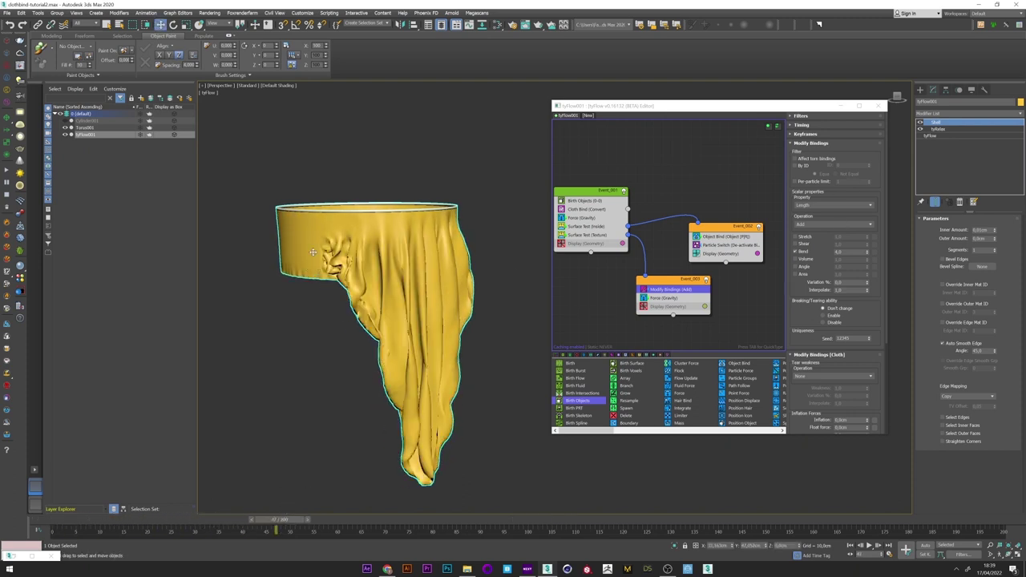
# Create a large plane extending around the cloth on all sides
pyautogui.click(921, 89)
pyautogui.click(984, 172)
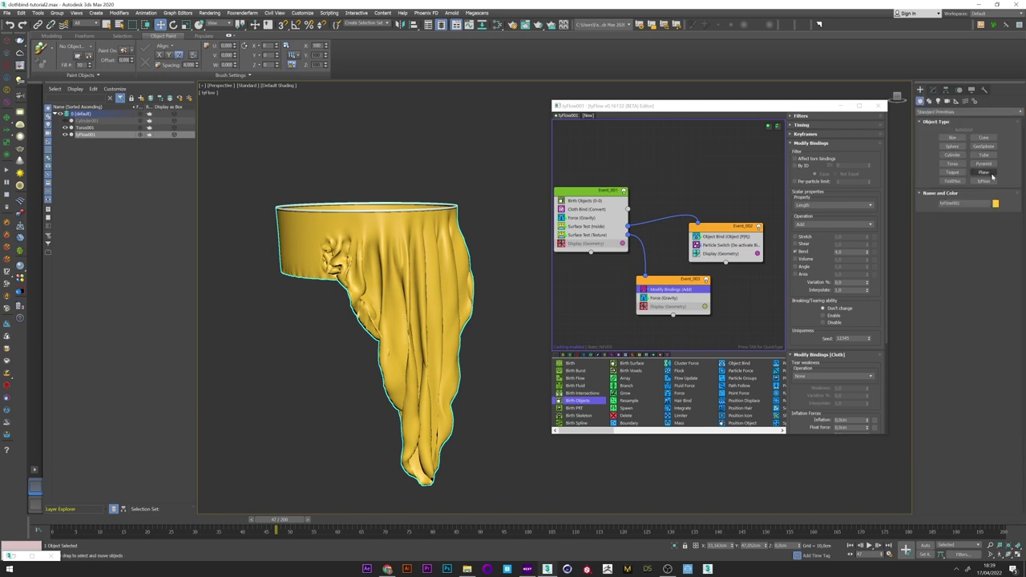
pyautogui.keyDown('alt'); pyautogui.moveTo(366, 274); pyautogui.dragTo(297, 222, button='middle'); pyautogui.keyUp('alt')
pyautogui.moveTo(275, 216); pyautogui.dragTo(478, 327)
# Move the plane straight down to the lower end of the hanging cloth
pyautogui.rightClick(453, 263)
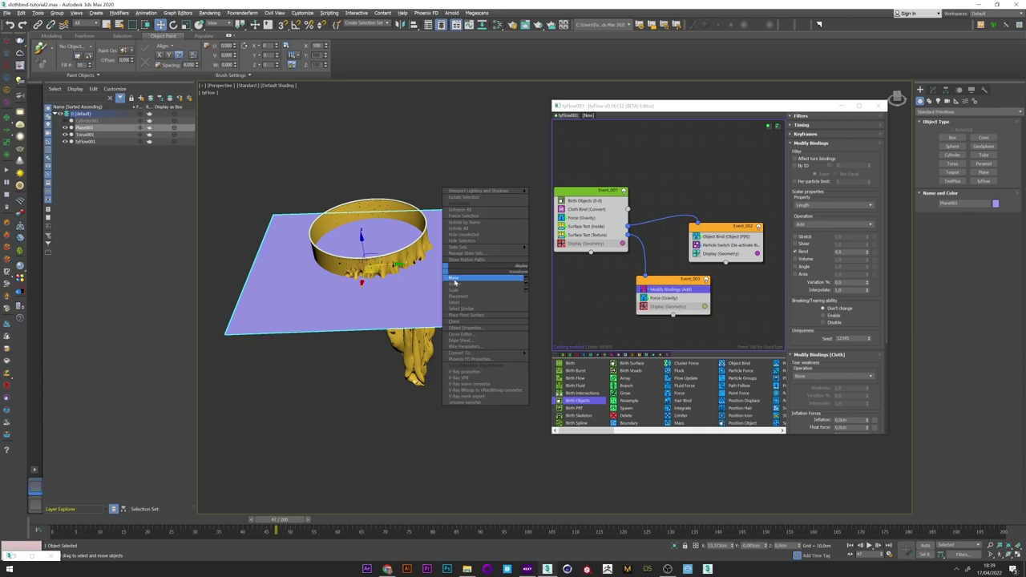
pyautogui.click(459, 289)
pyautogui.moveTo(359, 259); pyautogui.dragTo(366, 158)
pyautogui.rightClick(366, 157)
pyautogui.click(374, 168)
pyautogui.keyDown('alt'); pyautogui.moveTo(370, 281); pyautogui.dragTo(367, 251, button='middle'); pyautogui.keyUp('alt')
pyautogui.scroll(3, 367, 250)
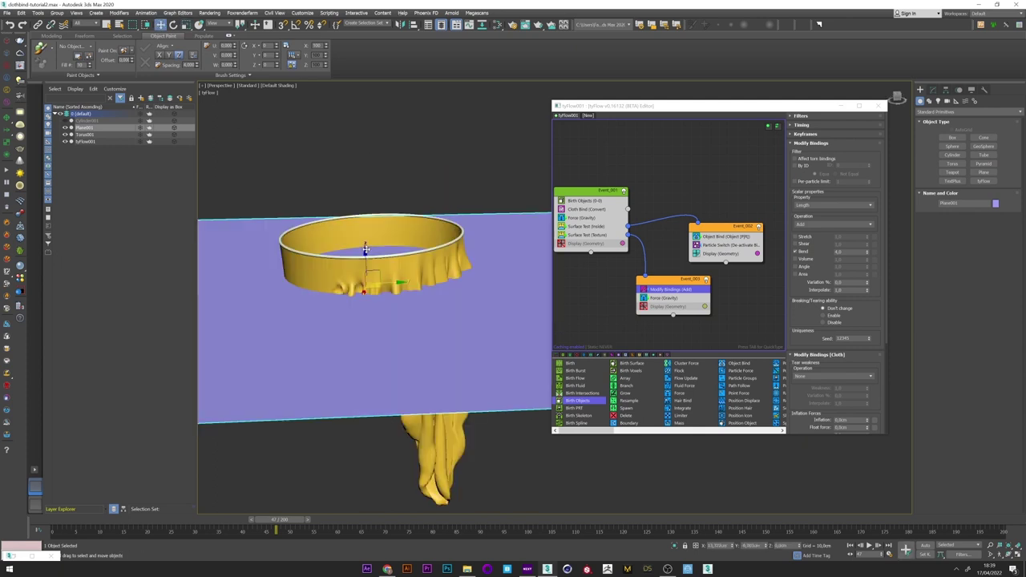
pyautogui.moveTo(367, 251); pyautogui.dragTo(398, 389)
# Add a Collision operator to Event_003, place it below Force (Gravity) and return the timeline to frame 0
pyautogui.click(669, 298)
pyautogui.click(669, 298)
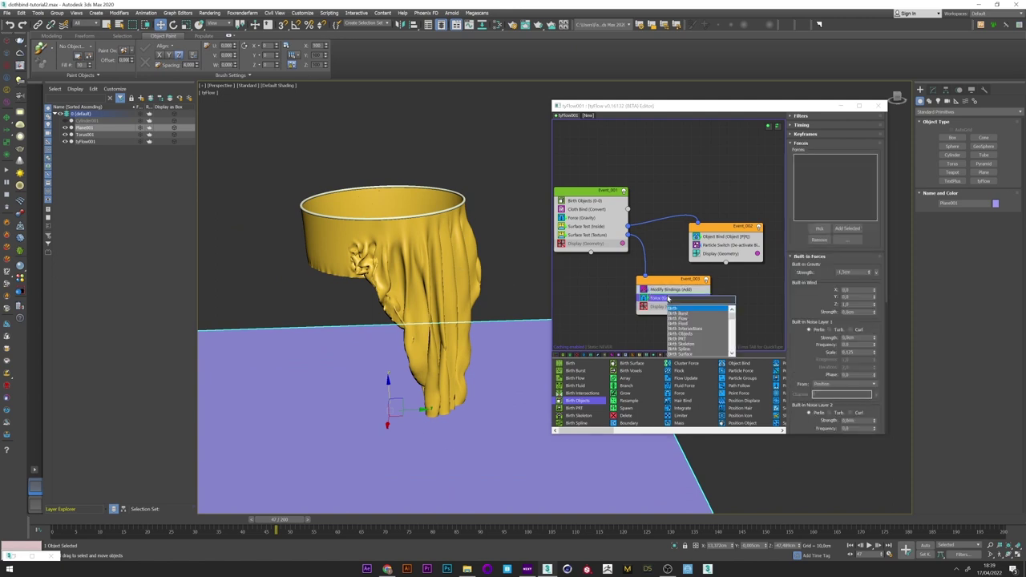
pyautogui.write('col')
pyautogui.click(683, 311)
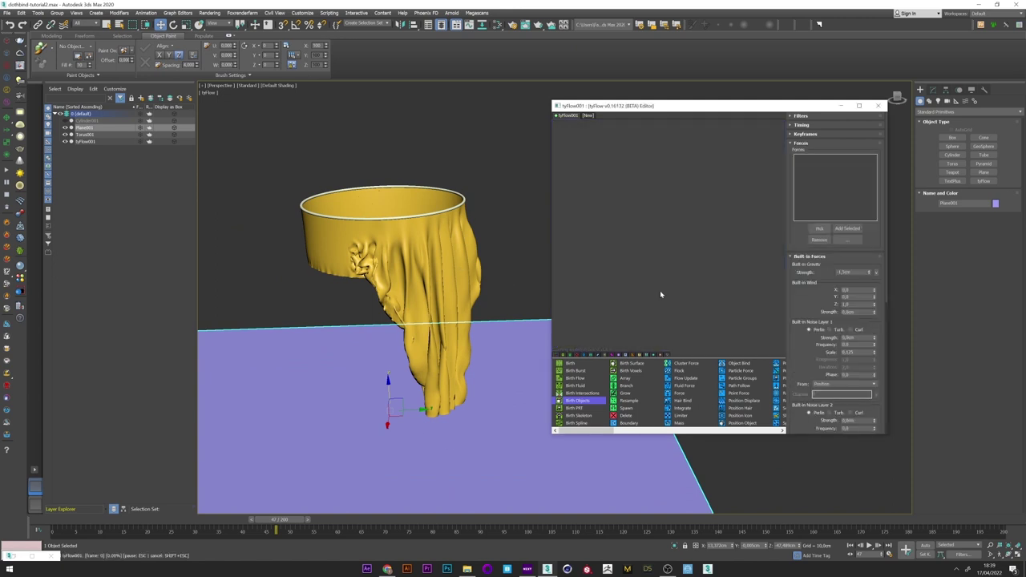
pyautogui.click(56, 521)
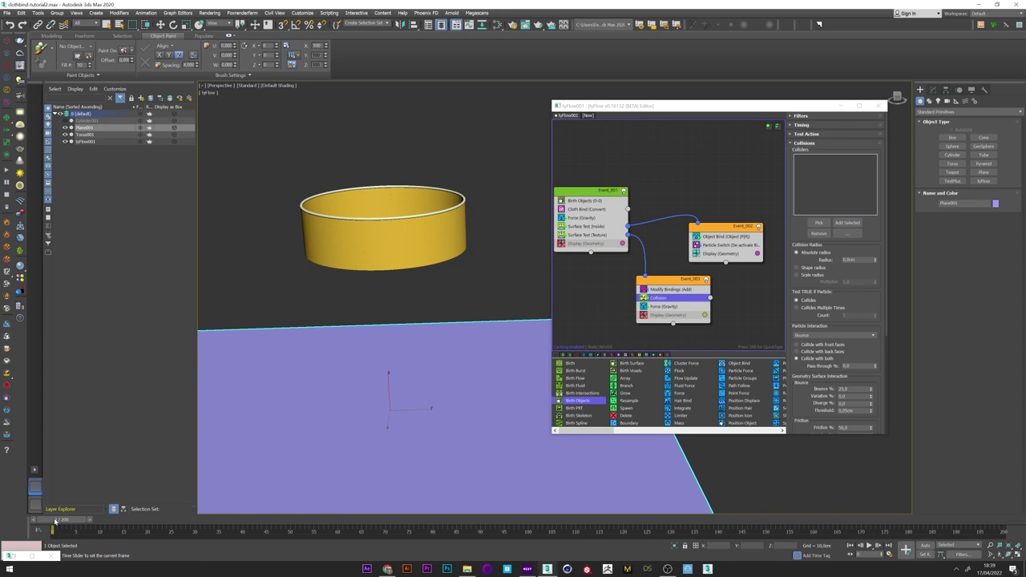
pyautogui.moveTo(670, 298); pyautogui.dragTo(668, 315)
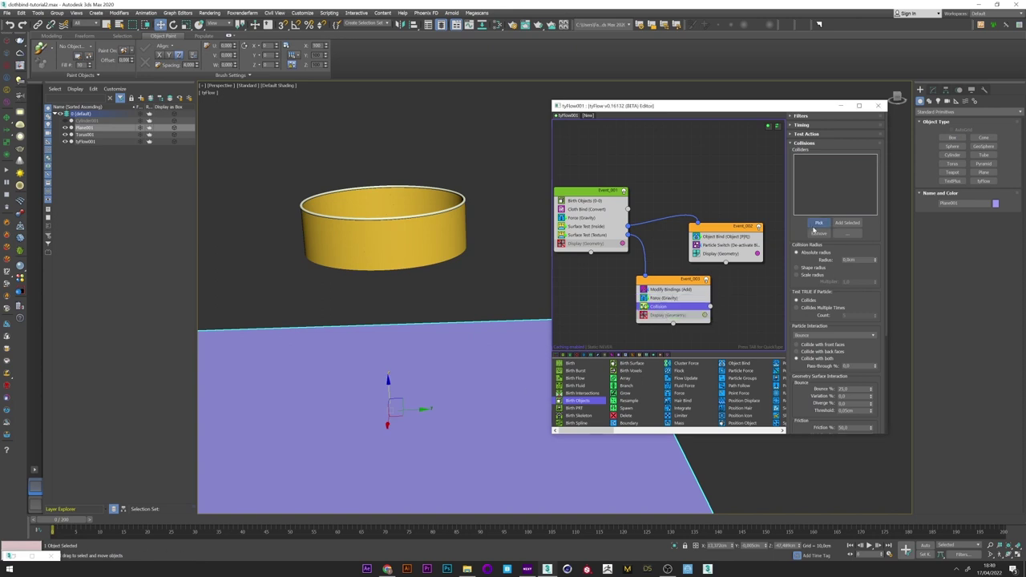
# Assign Plane001 as the collider of the Collision operator and hide the plane
pyautogui.click(819, 222)
pyautogui.click(420, 386)
pyautogui.click(66, 128)
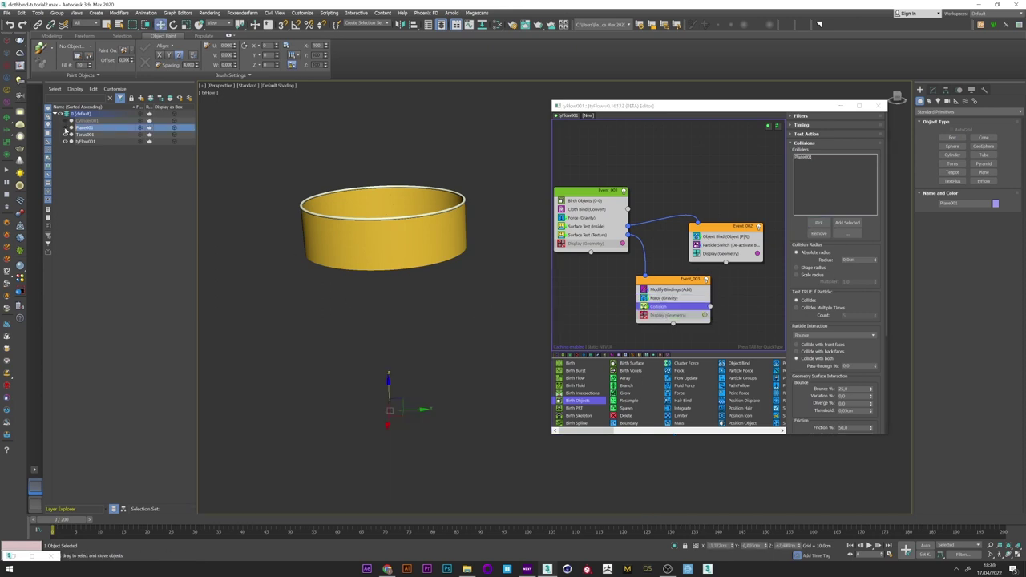
# Scrub the timeline to inspect how the falling cloth meets the hidden plane
pyautogui.click(340, 520)
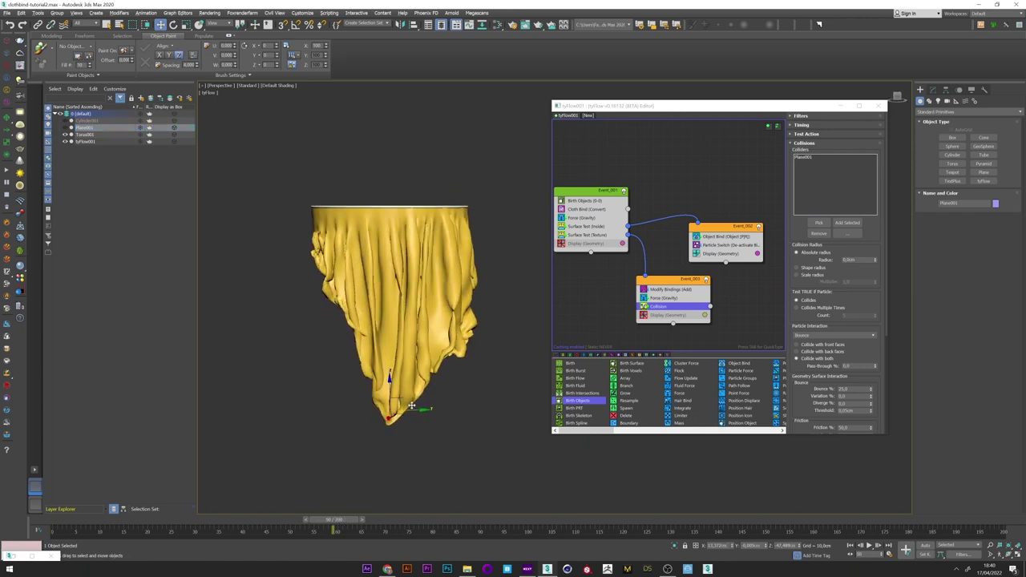
pyautogui.moveTo(62, 521); pyautogui.dragTo(297, 533)
pyautogui.press('w')
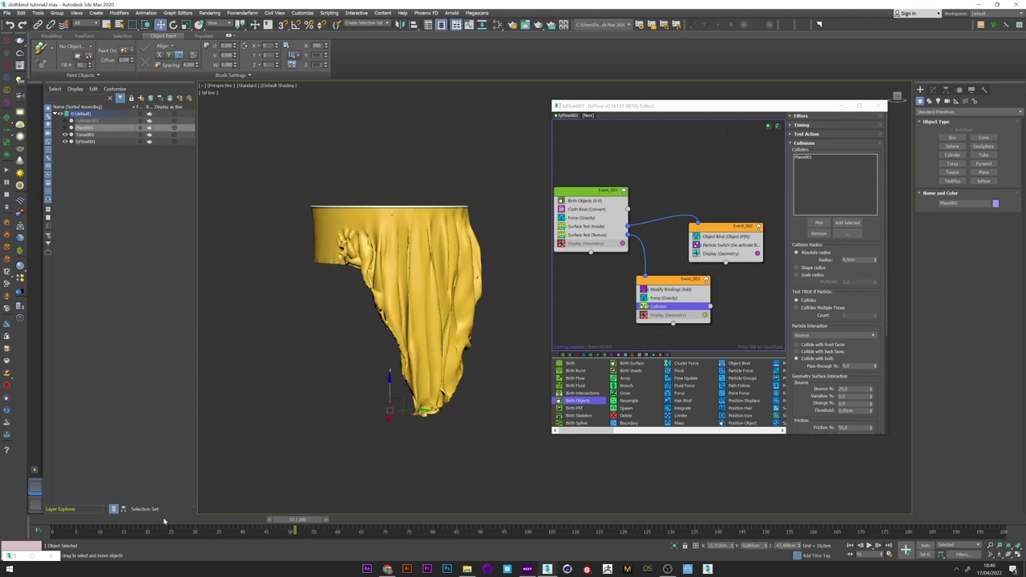
pyautogui.moveTo(164, 521); pyautogui.dragTo(280, 525)
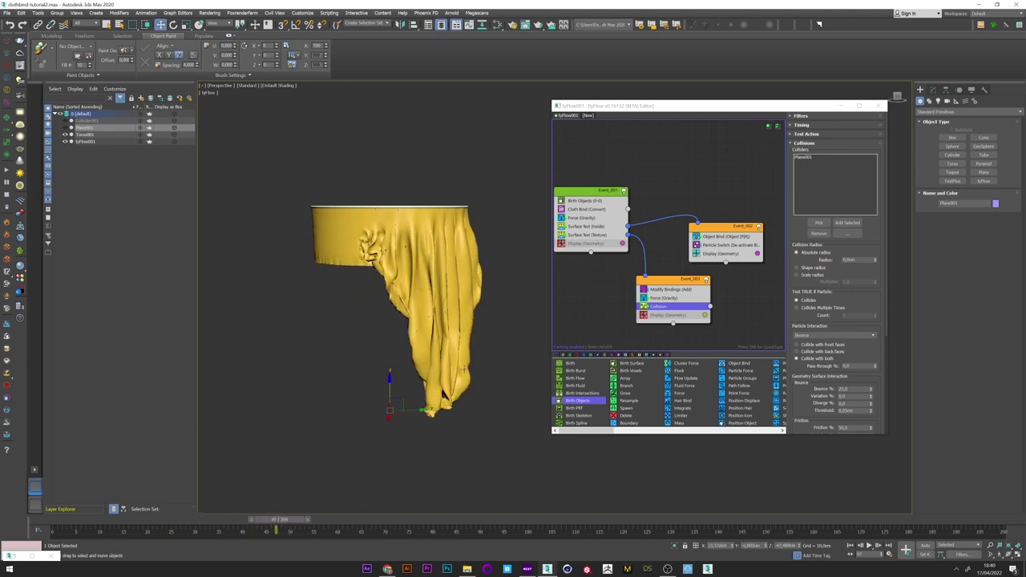
# Create a new event containing a Modify Bindings operator beside Event_003
pyautogui.moveTo(729, 303); pyautogui.dragTo(695, 302, button='middle')
pyautogui.click(712, 311)
pyautogui.press('Tab')
pyautogui.write('mo')
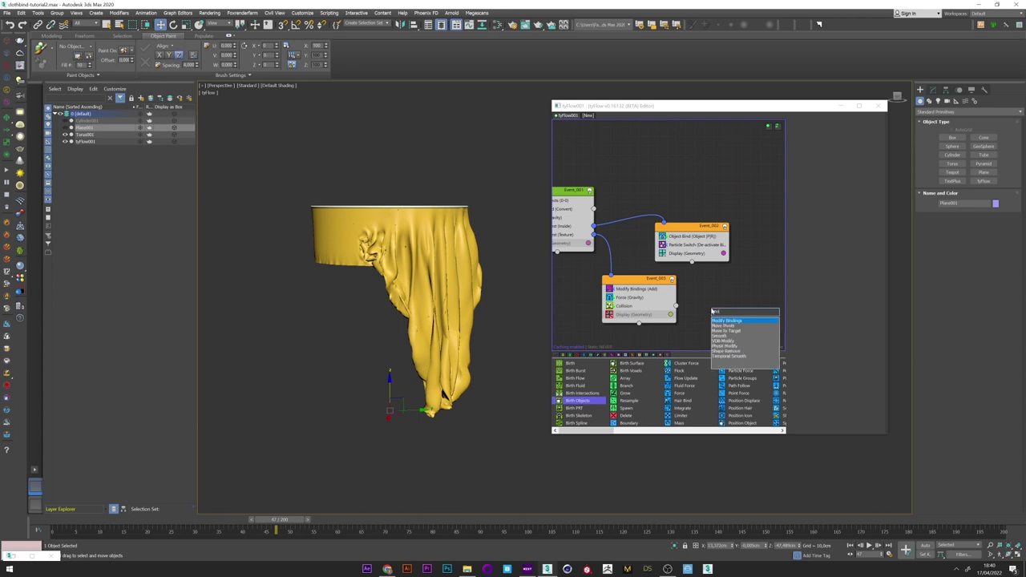
pyautogui.click(728, 321)
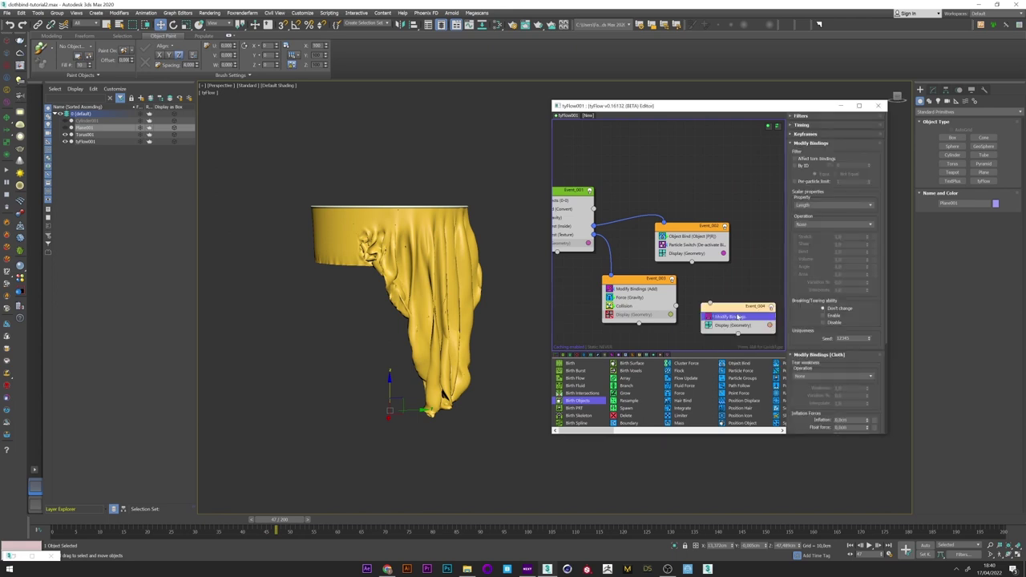
# Configure Event_004's Modify Bindings to Set only Bend to 0 and connect Event_003's Collision test to Event_004
pyautogui.click(811, 224)
pyautogui.click(801, 239)
pyautogui.click(796, 254)
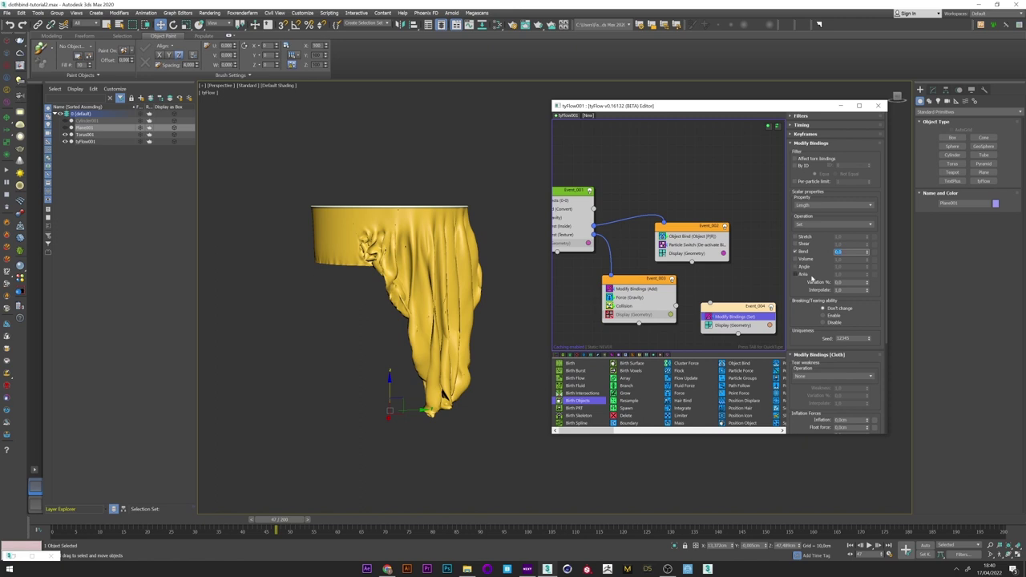
pyautogui.click(630, 307)
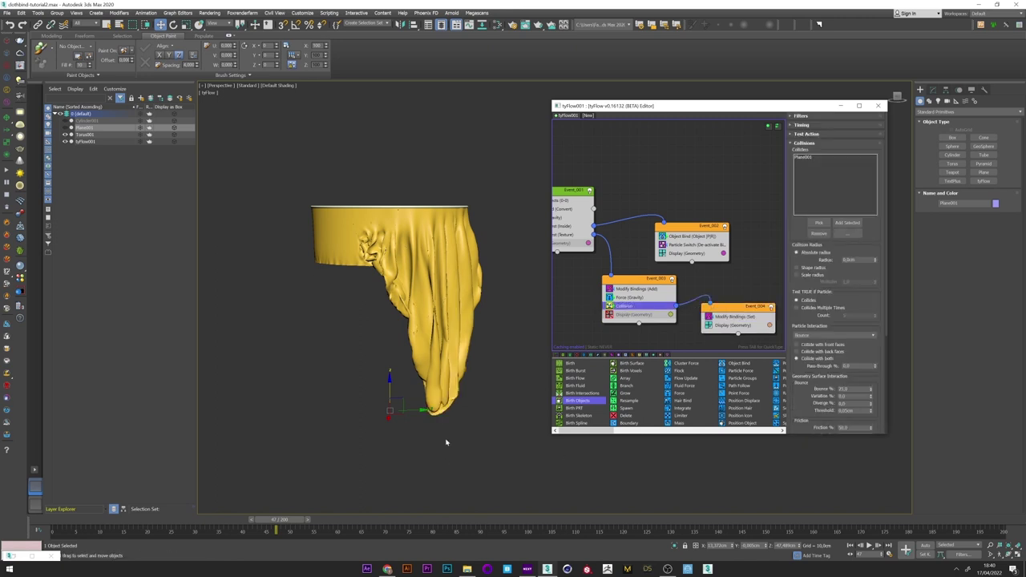
# Scrub the timeline forward to inspect how the cloth behaves after colliding with the hidden plane
pyautogui.click(449, 520)
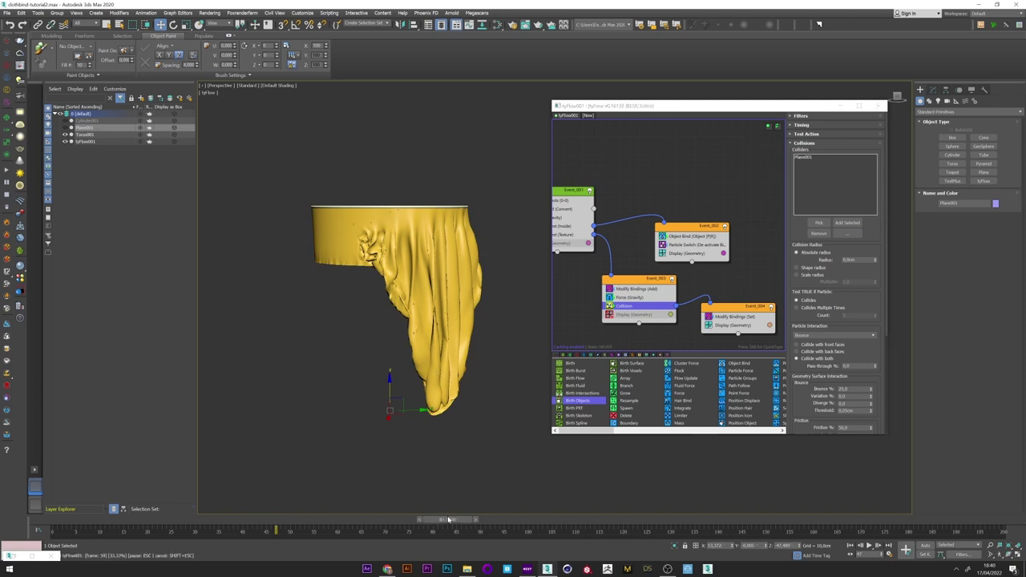
pyautogui.moveTo(58, 522); pyautogui.dragTo(146, 527)
pyautogui.moveTo(477, 543); pyautogui.dragTo(563, 537)
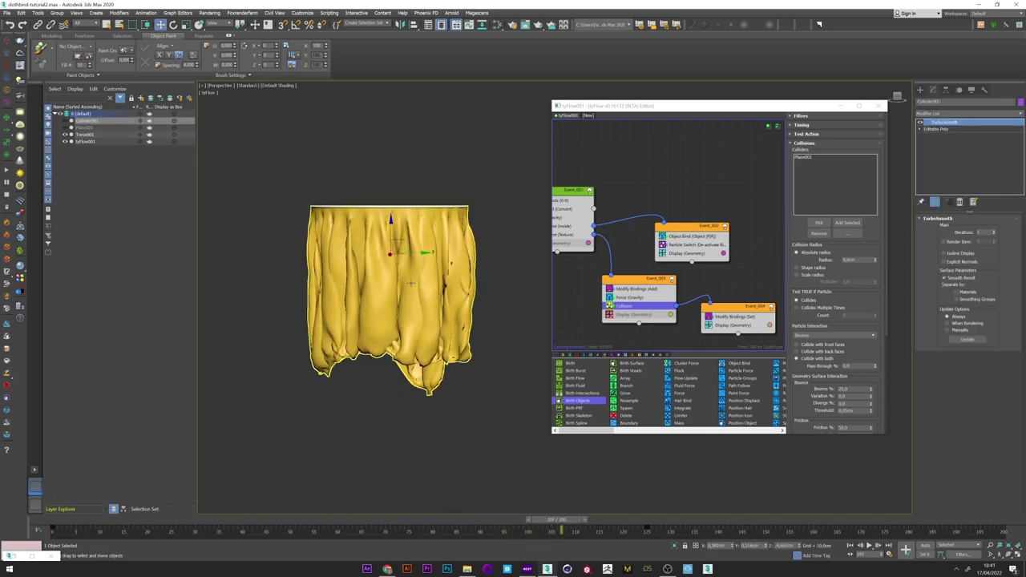
# Select the tyFlow cloth and add a TurboSmooth modifier above its Shell modifier
pyautogui.keyDown('alt'); pyautogui.moveTo(424, 258); pyautogui.dragTo(423, 288, button='middle'); pyautogui.keyUp('alt')
pyautogui.click(409, 304)
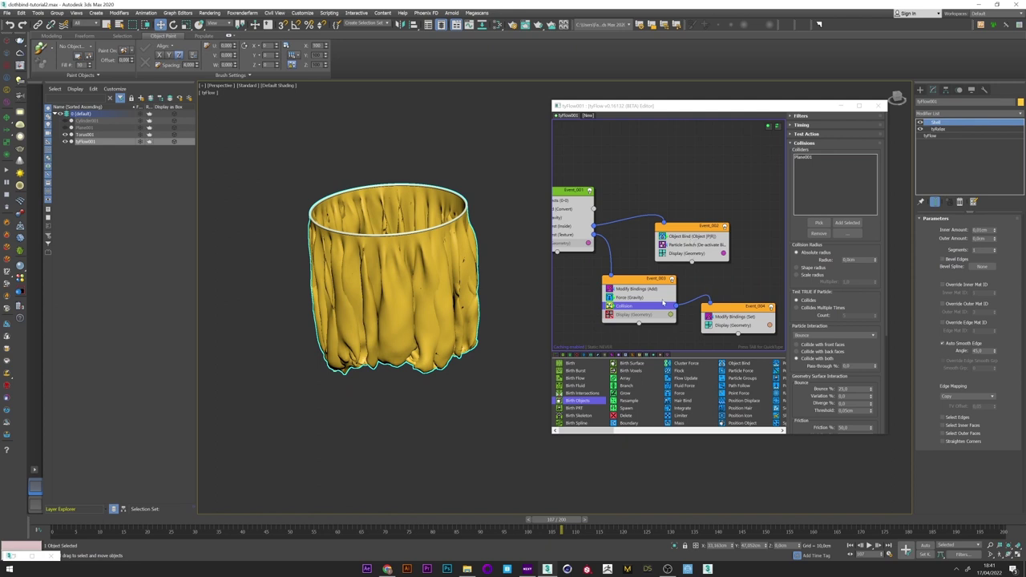
pyautogui.moveTo(370, 328); pyautogui.dragTo(337, 337, button='middle')
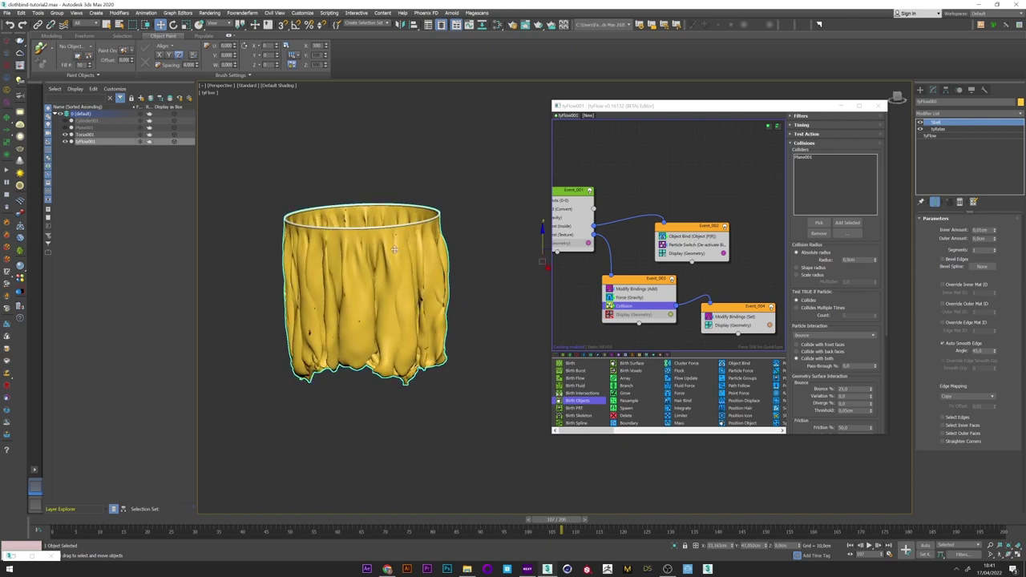
pyautogui.click(962, 113)
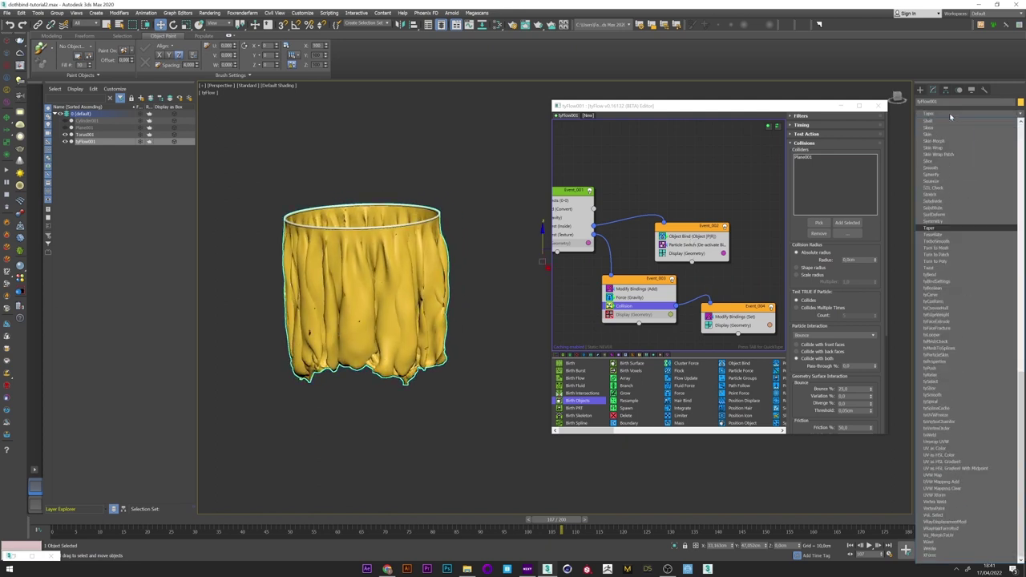
pyautogui.click(948, 241)
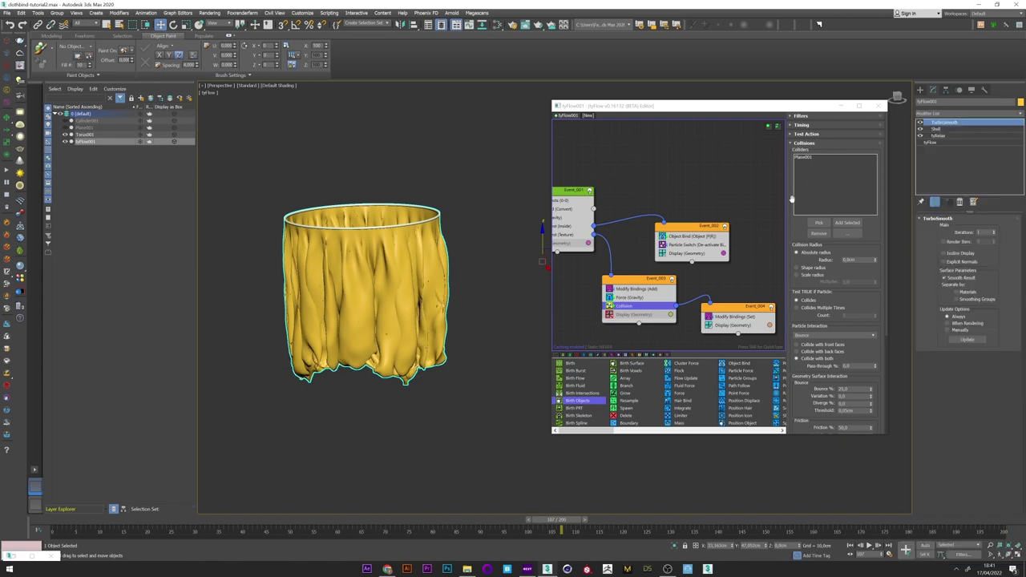
# Enable the CUDA collision solver in Event_001's Cloth Bind operator and simulate the cloth to check its collisions
pyautogui.moveTo(573, 215); pyautogui.dragTo(627, 213, button='middle')
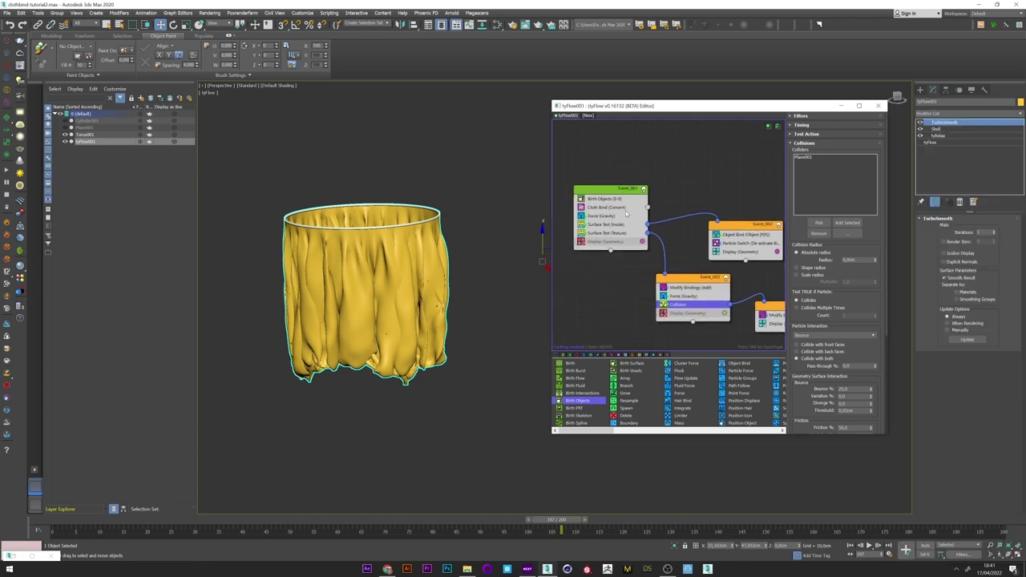
pyautogui.click(606, 208)
pyautogui.scroll(-5, 880, 321)
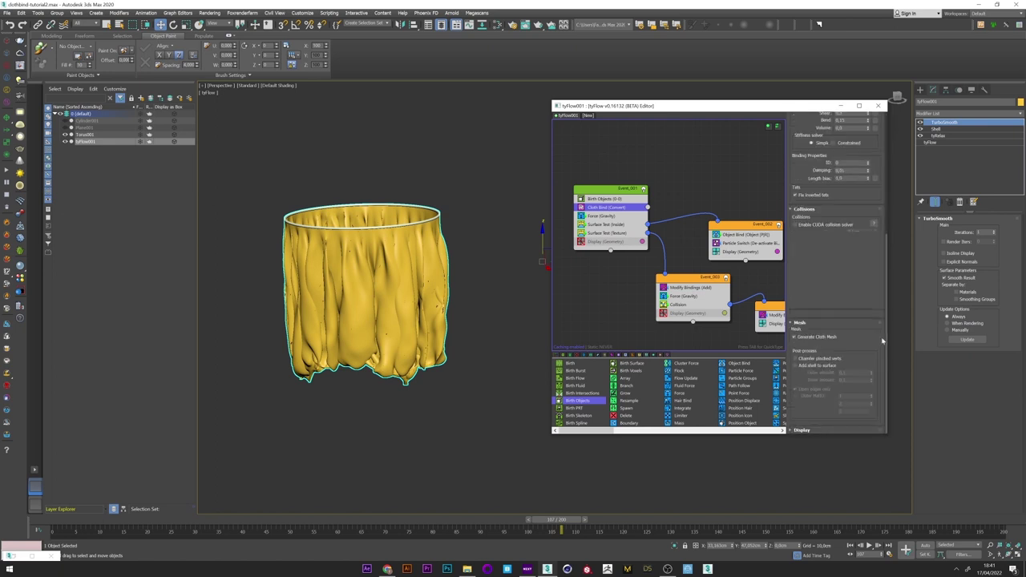
pyautogui.click(811, 226)
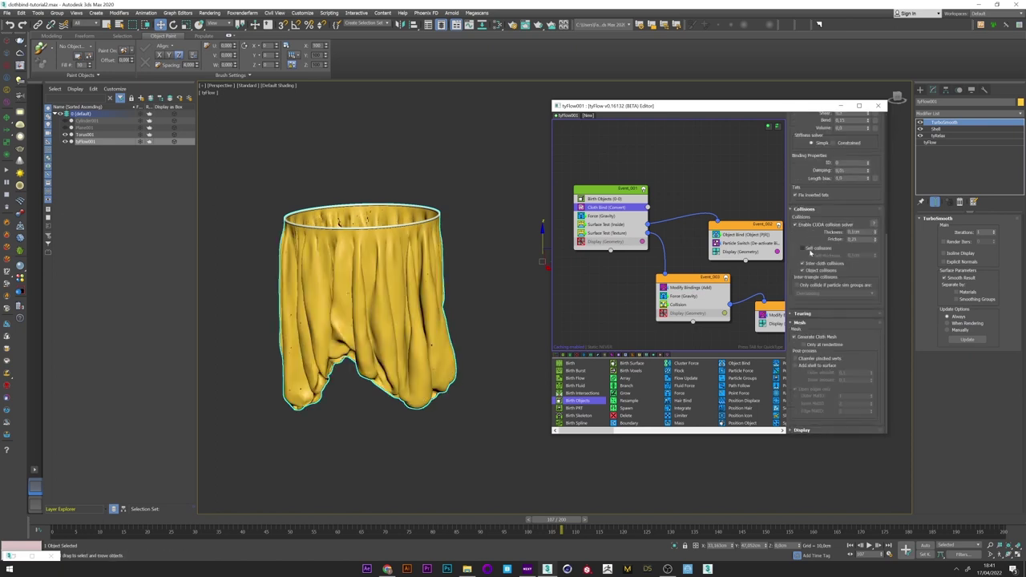
pyautogui.click(434, 520)
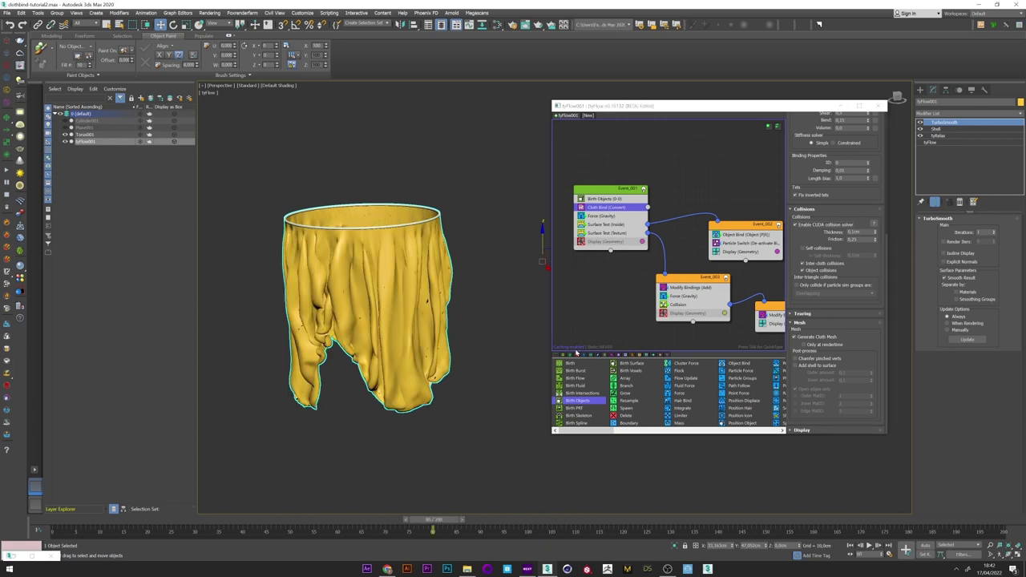
# Return to frame 0, enable Self collisions in the Cloth Bind operator, and resimulate the cloth to frame 73
pyautogui.moveTo(28, 514); pyautogui.dragTo(27, 515)
pyautogui.click(804, 249)
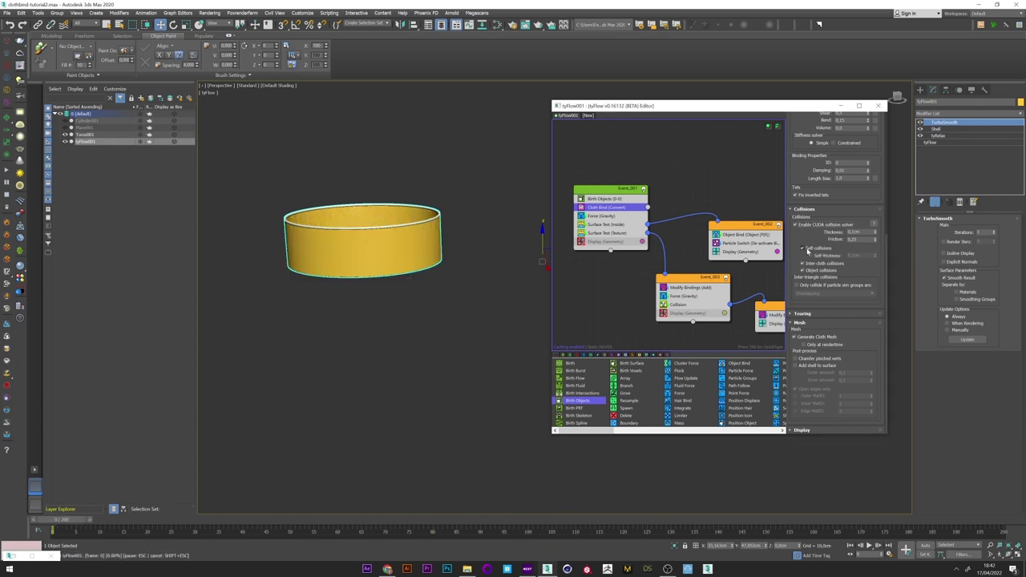
pyautogui.click(403, 521)
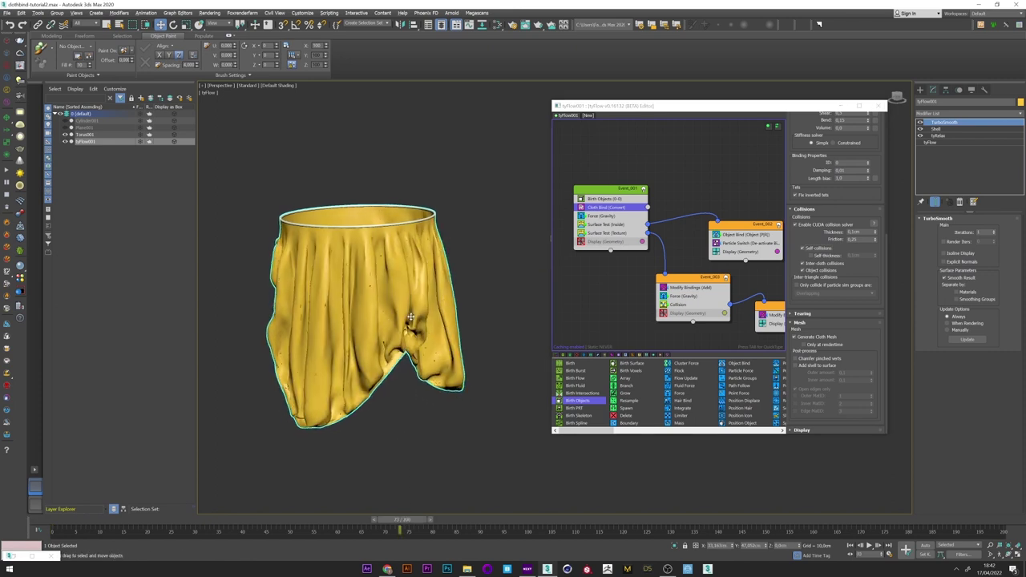
# Set the viewport to Clay shading with edged faces, step back to an earlier frame and deselect the cloth
pyautogui.click(277, 84)
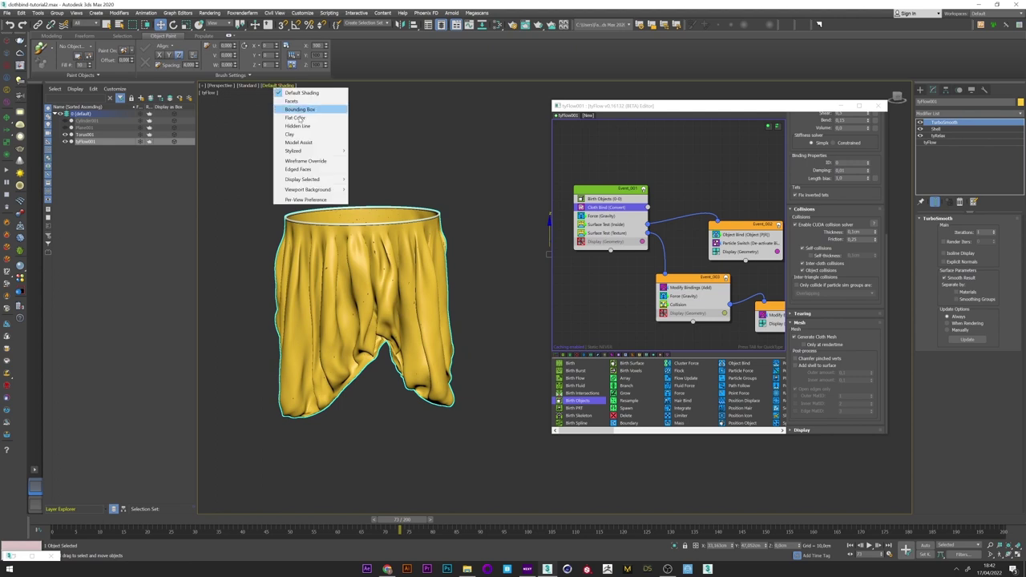
pyautogui.click(288, 134)
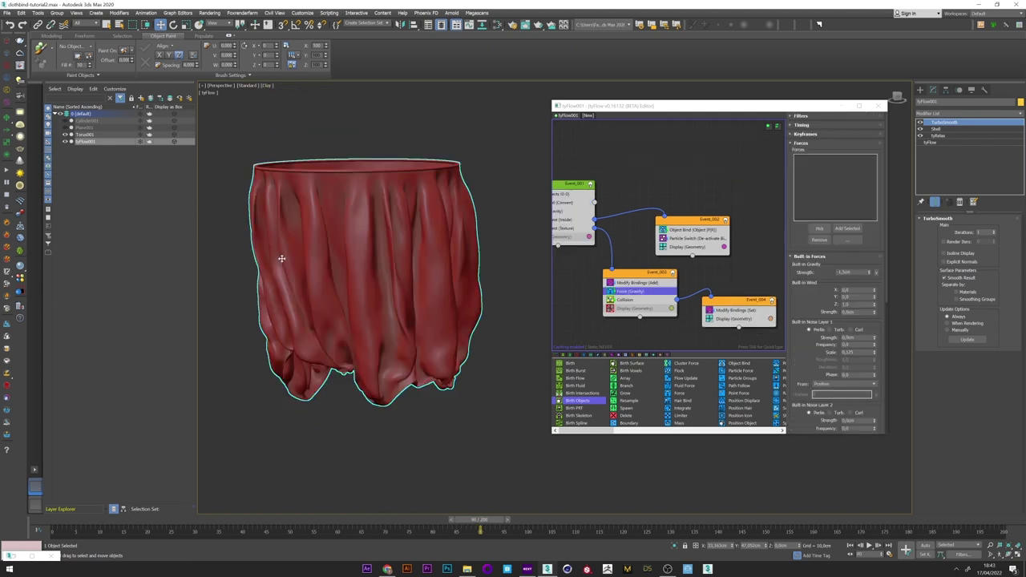
pyautogui.press('F4')
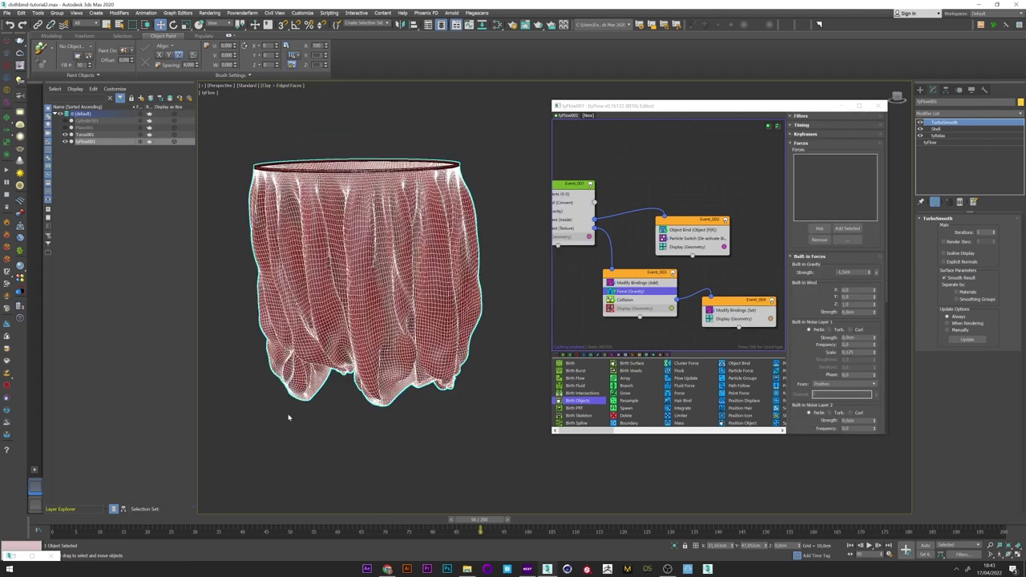
pyautogui.moveTo(326, 518)
pyautogui.mouseDown()
pyautogui.moveTo(227, 520)
pyautogui.moveTo(323, 519)
pyautogui.mouseUp()
pyautogui.click(474, 461)
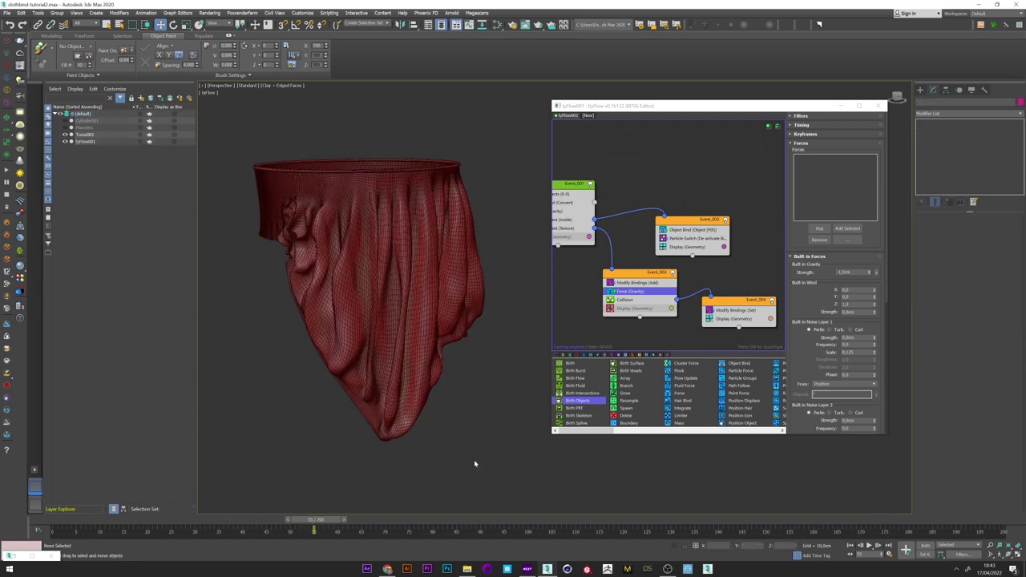
# Scrub the timeline of the Cloth-modify-binding scene to inspect the cloth stretching down to the floor
pyautogui.moveTo(62, 520); pyautogui.dragTo(385, 517)
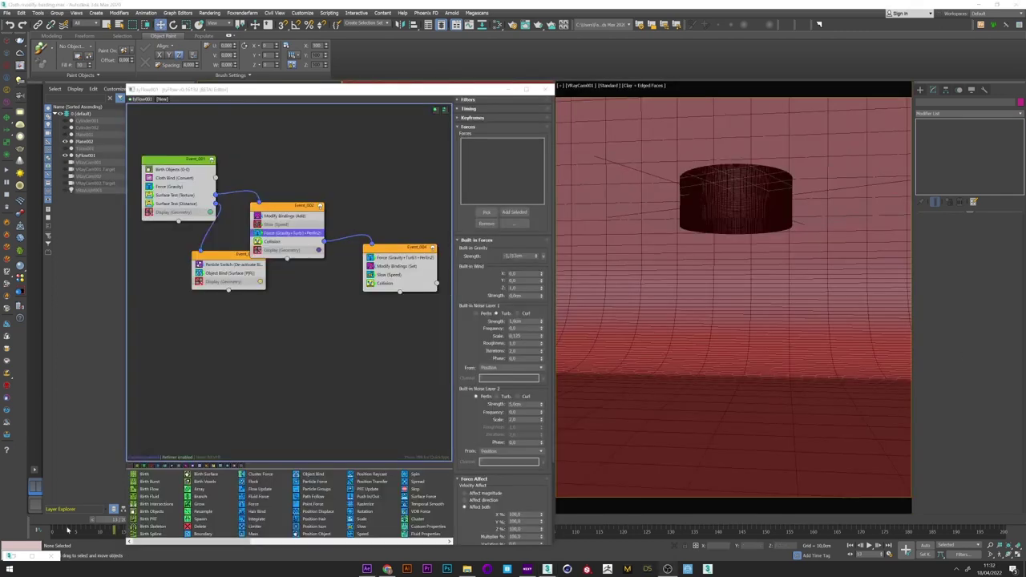
pyautogui.moveTo(69, 530); pyautogui.dragTo(372, 520)
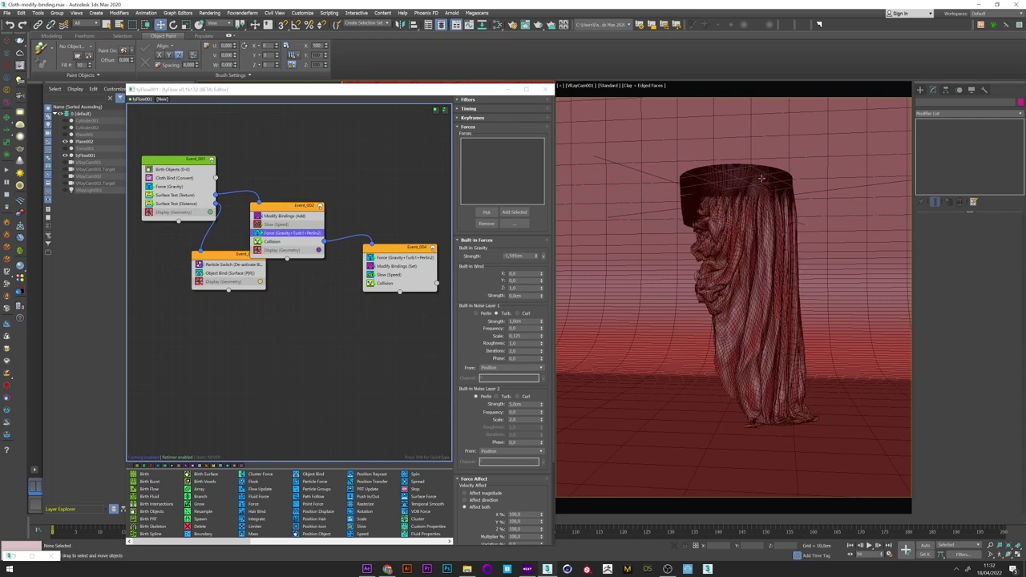
pyautogui.click(767, 293)
# Select Cylinder001 and review Event_002's Force and Modify Bindings (Add) operators and Event_004's Modify Bindings (Set) operator
pyautogui.click(78, 121)
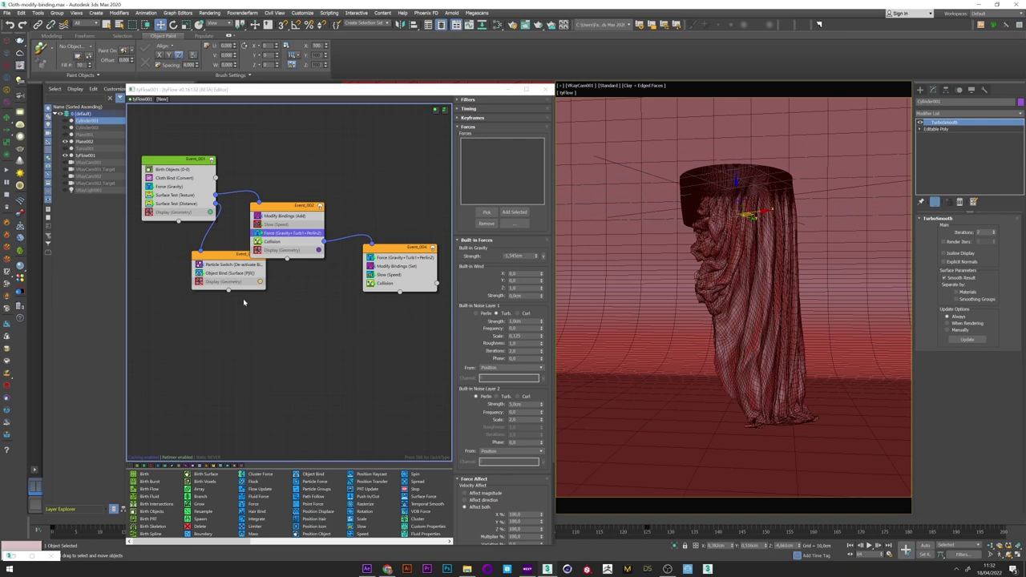
pyautogui.click(298, 236)
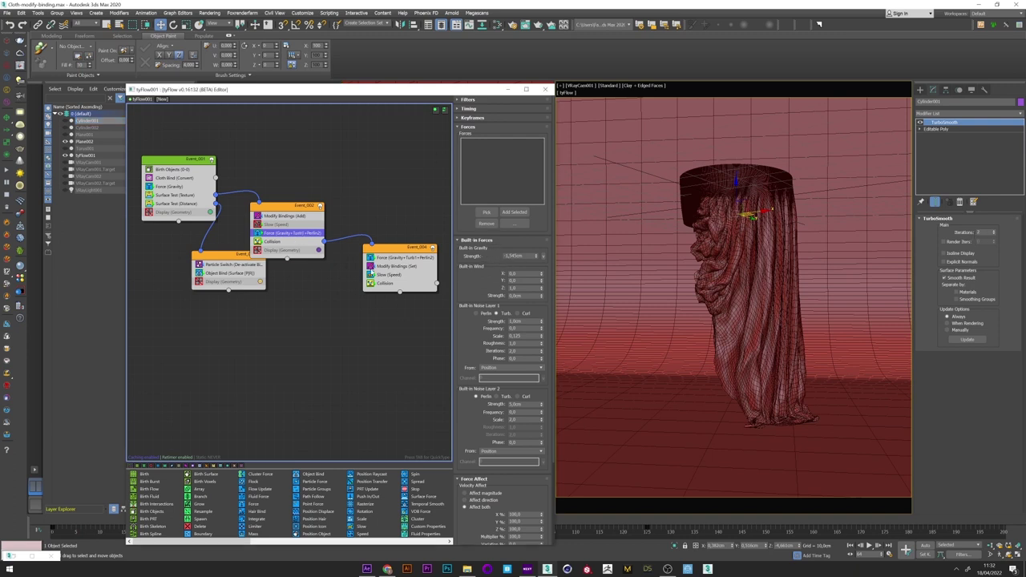
pyautogui.click(386, 266)
pyautogui.click(281, 216)
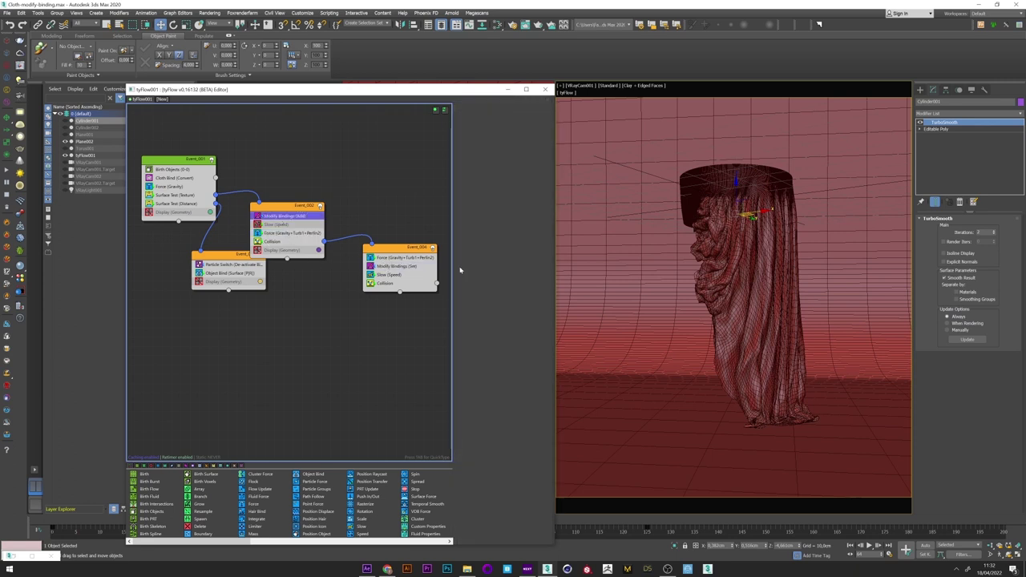